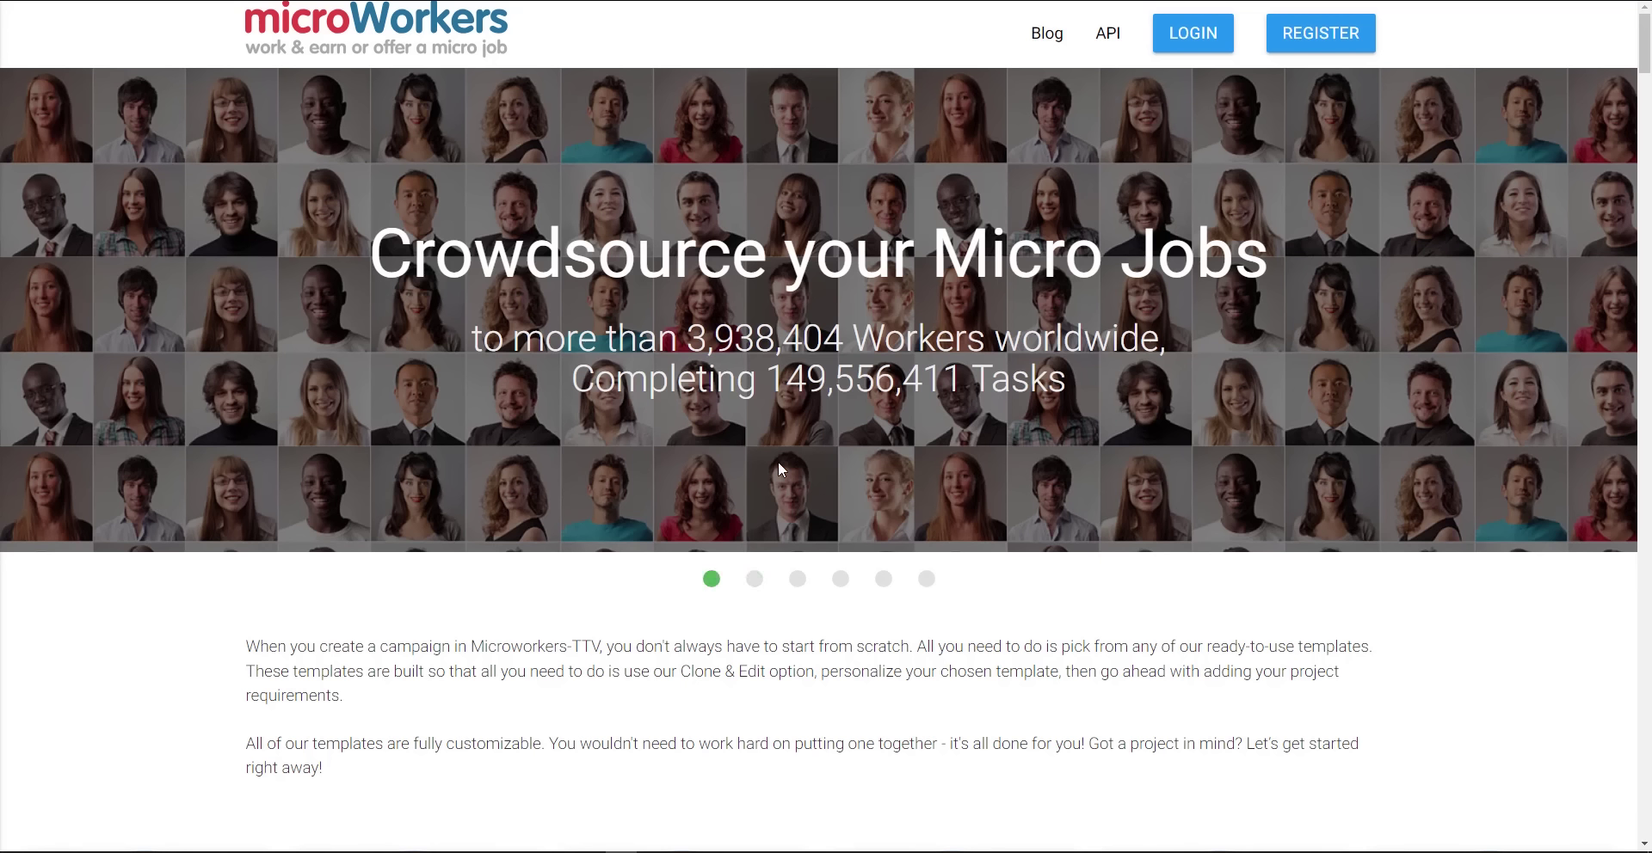
Zoom the homepage to 150%, reset the banner slideshow to its first slide, and scroll down to the workers list
key("ctrl+plus")
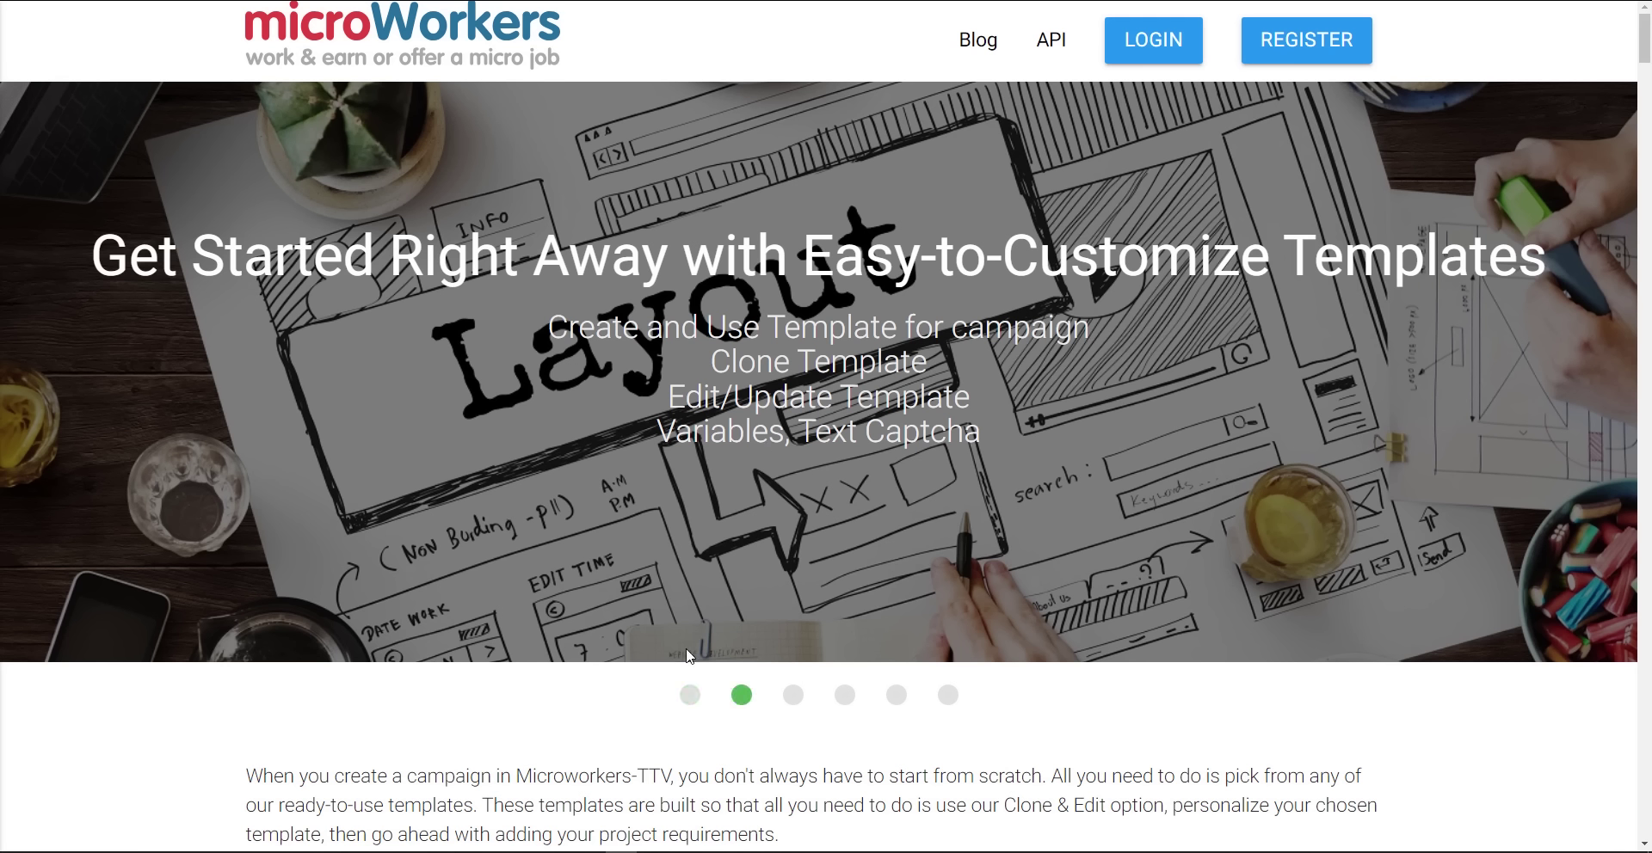
left_click(690, 695)
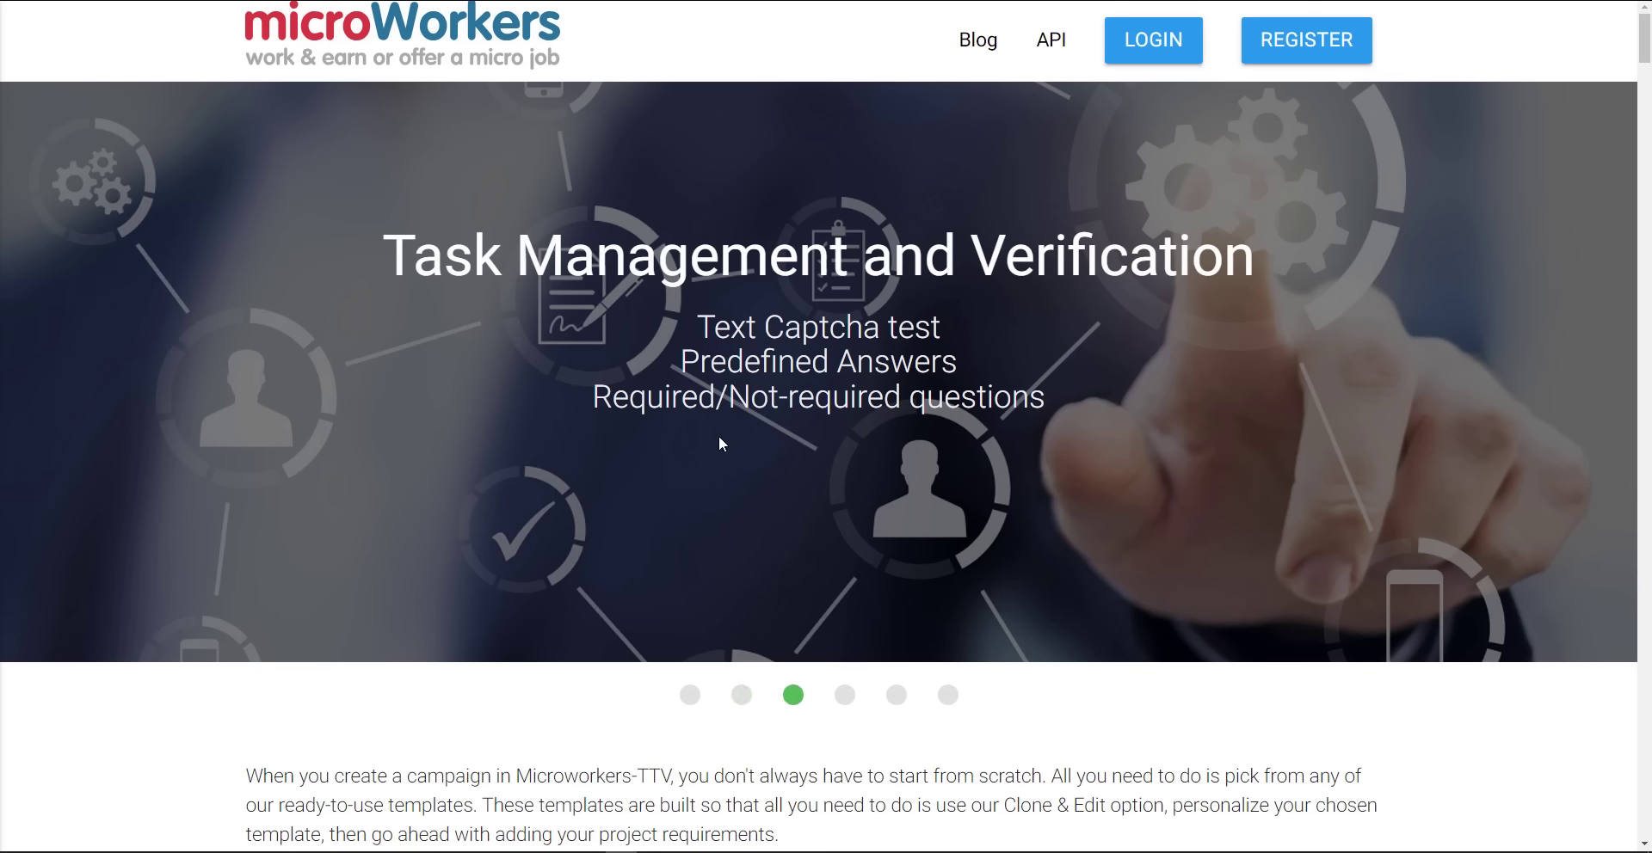
scroll(616, 563, "down", 4)
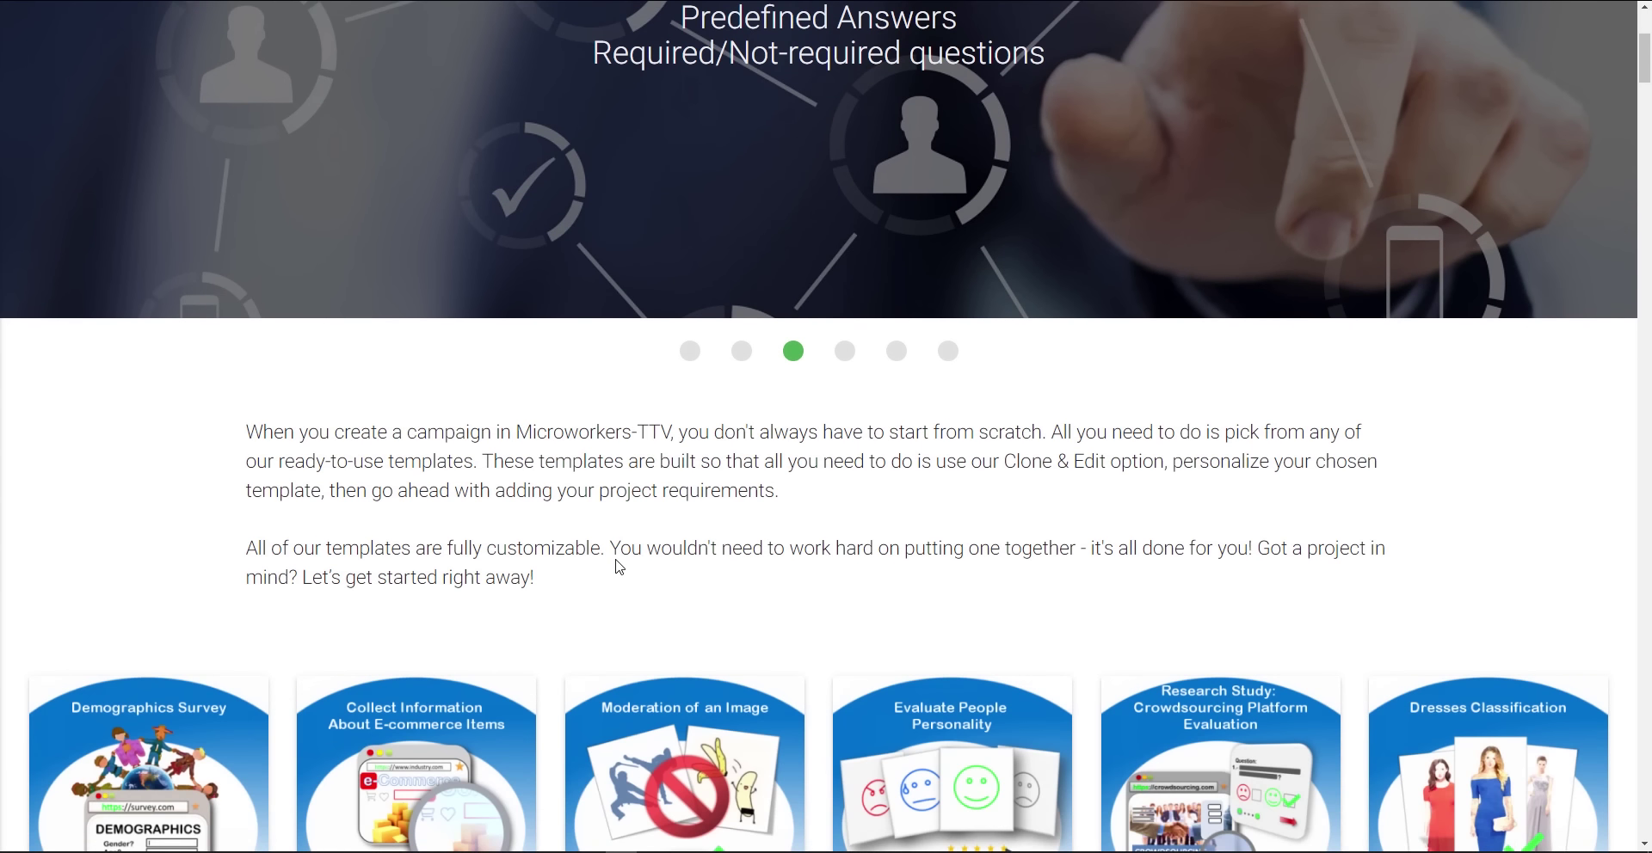
scroll(616, 560, "up", 2)
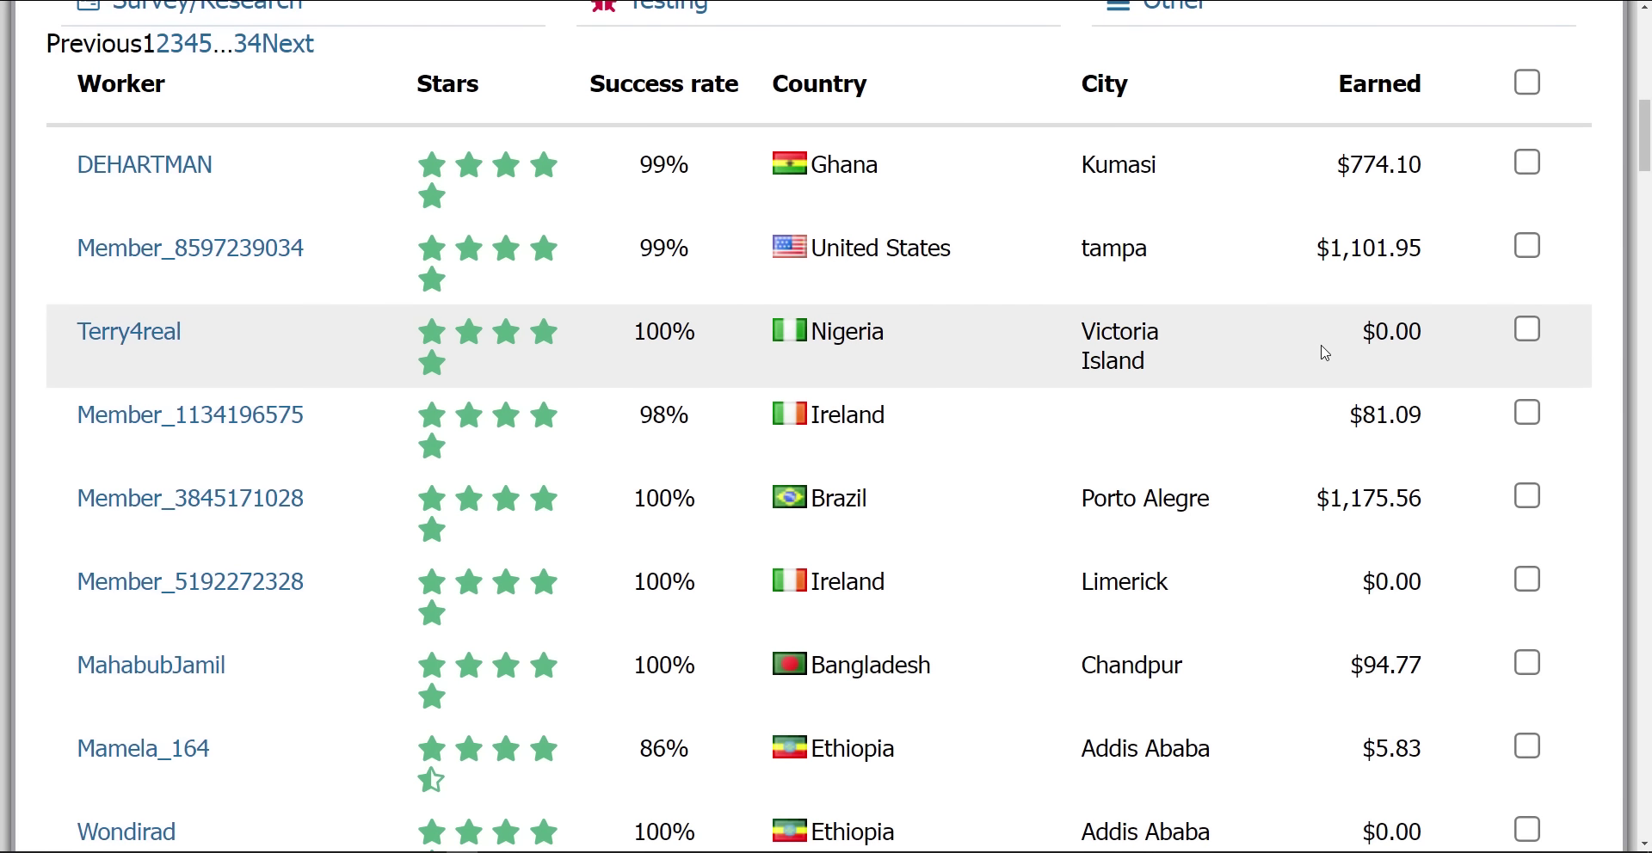
Browse the workers table, highlighting an Indonesian worker's username and the Surabaya row's earnings
scroll(1325, 351, "down", 1)
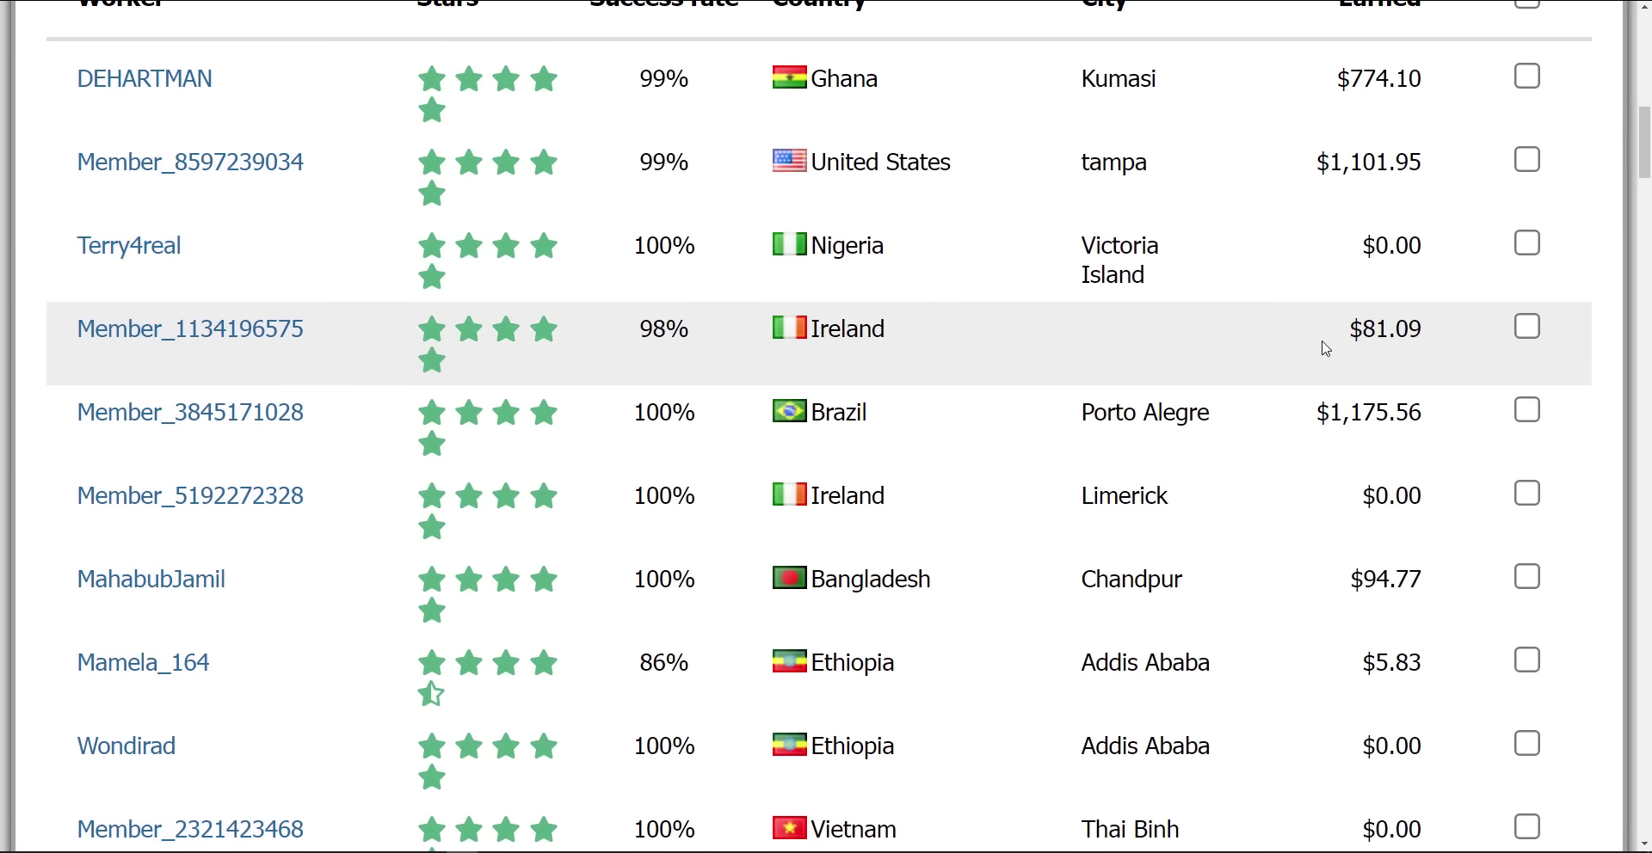
scroll(1325, 351, "up", 1)
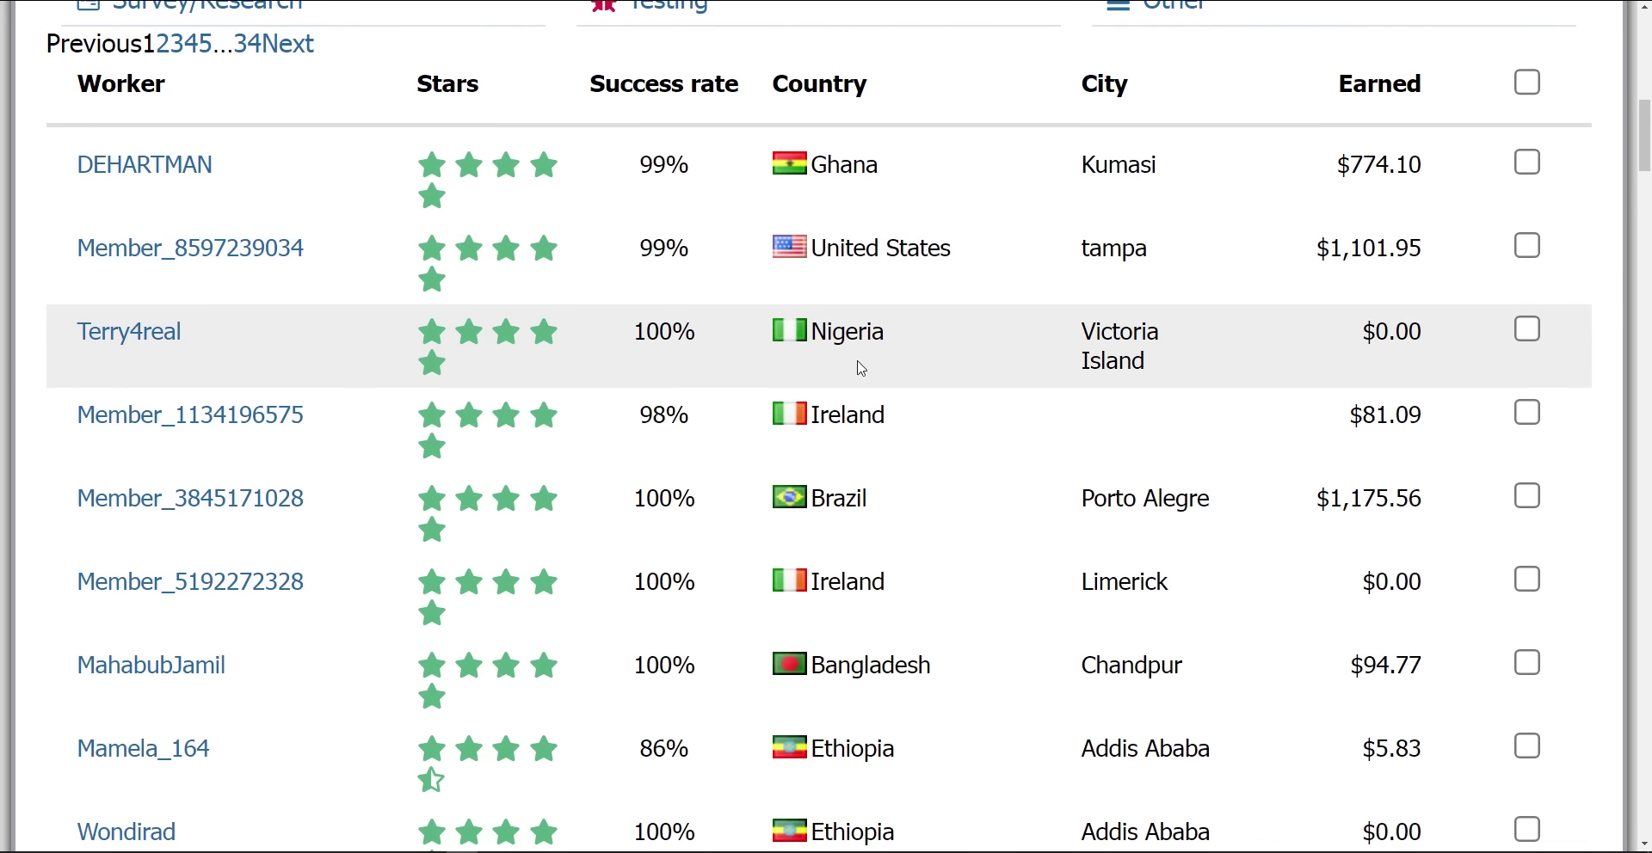
scroll(861, 382, "down", 1)
scroll(860, 383, "down", 9)
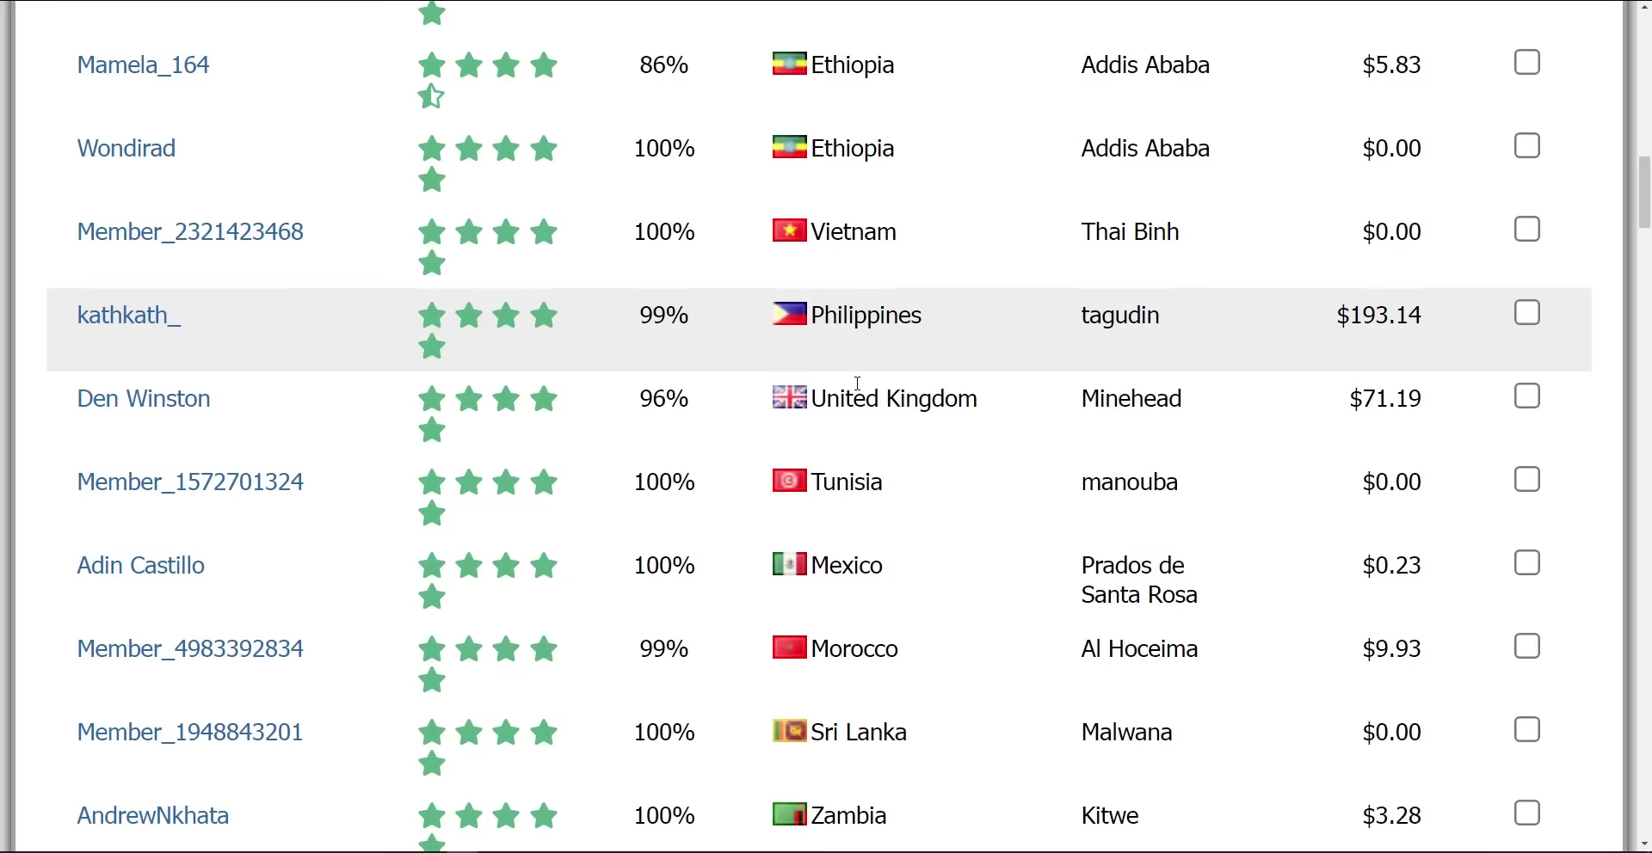
scroll(857, 385, "down", 9)
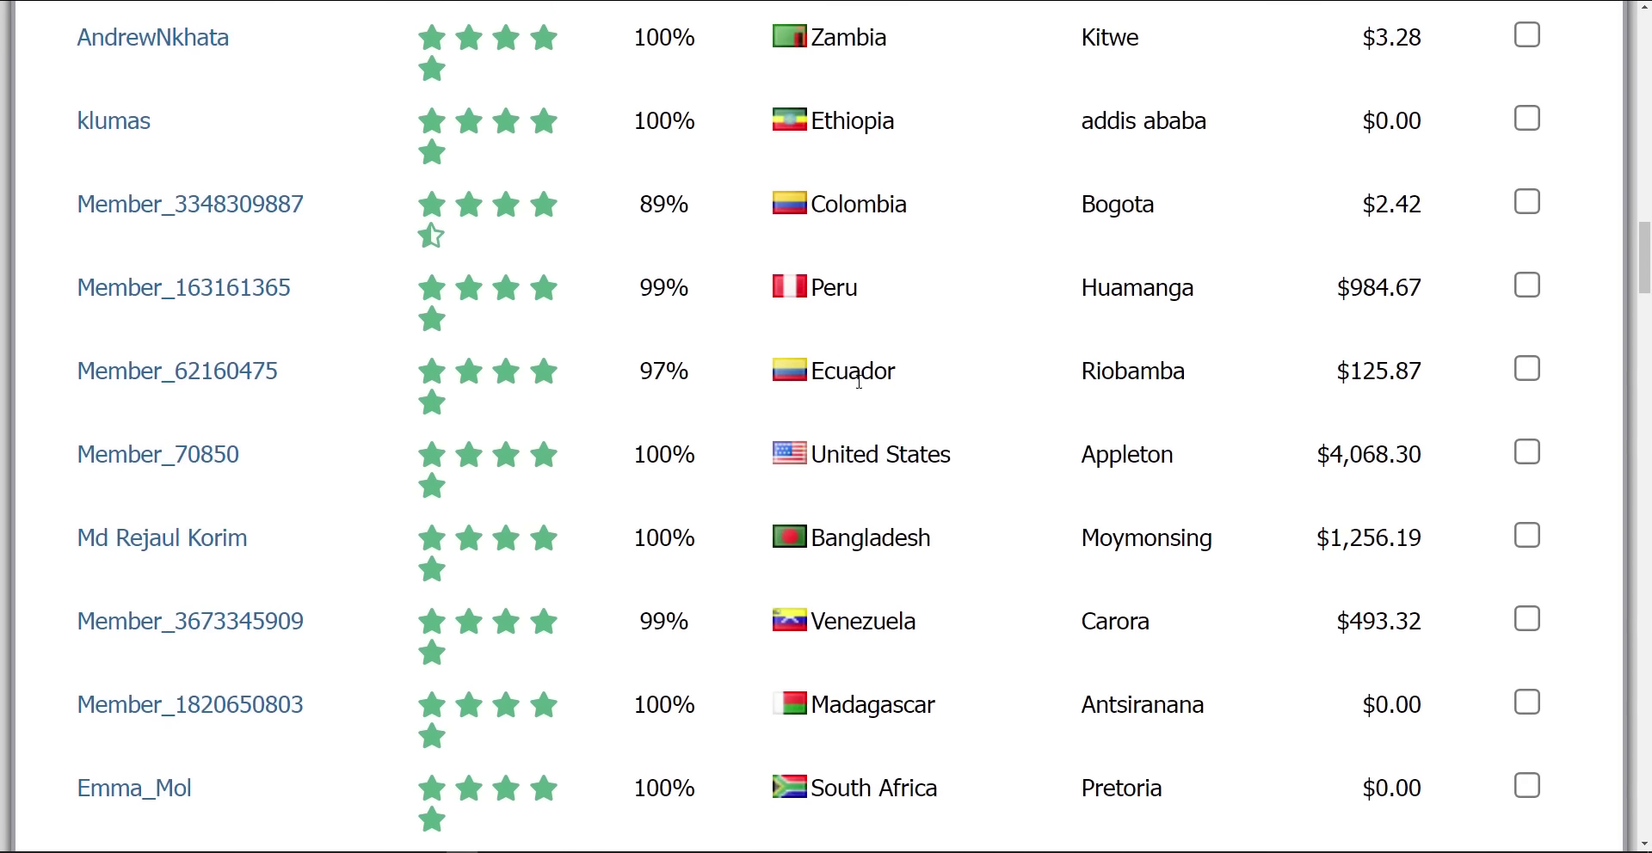
scroll(858, 382, "down", 7)
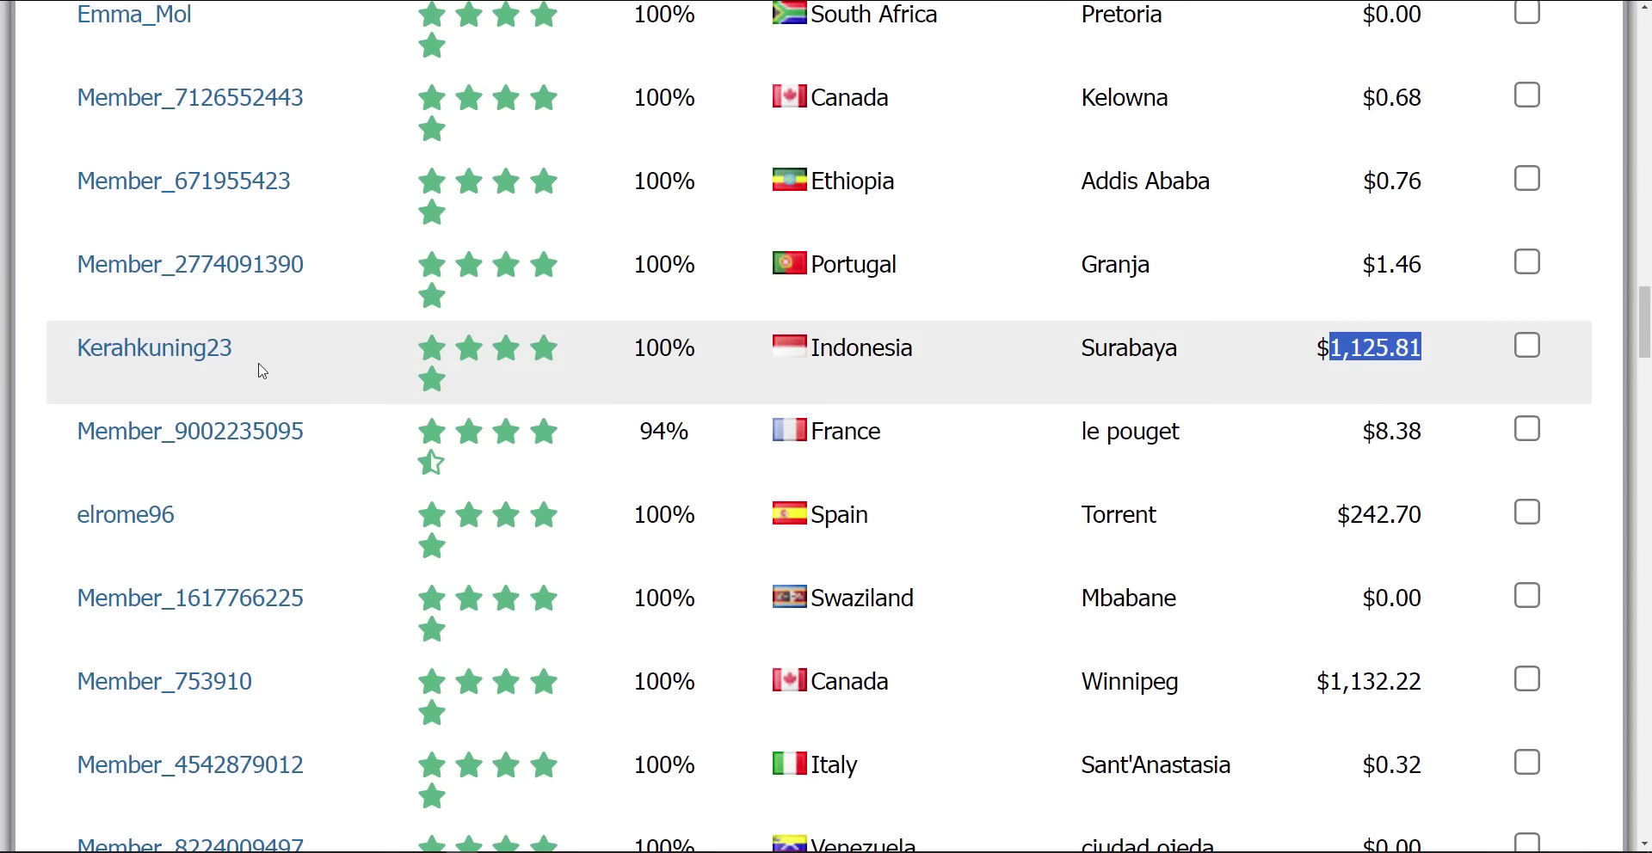
left_click_drag(266, 358, 76, 354)
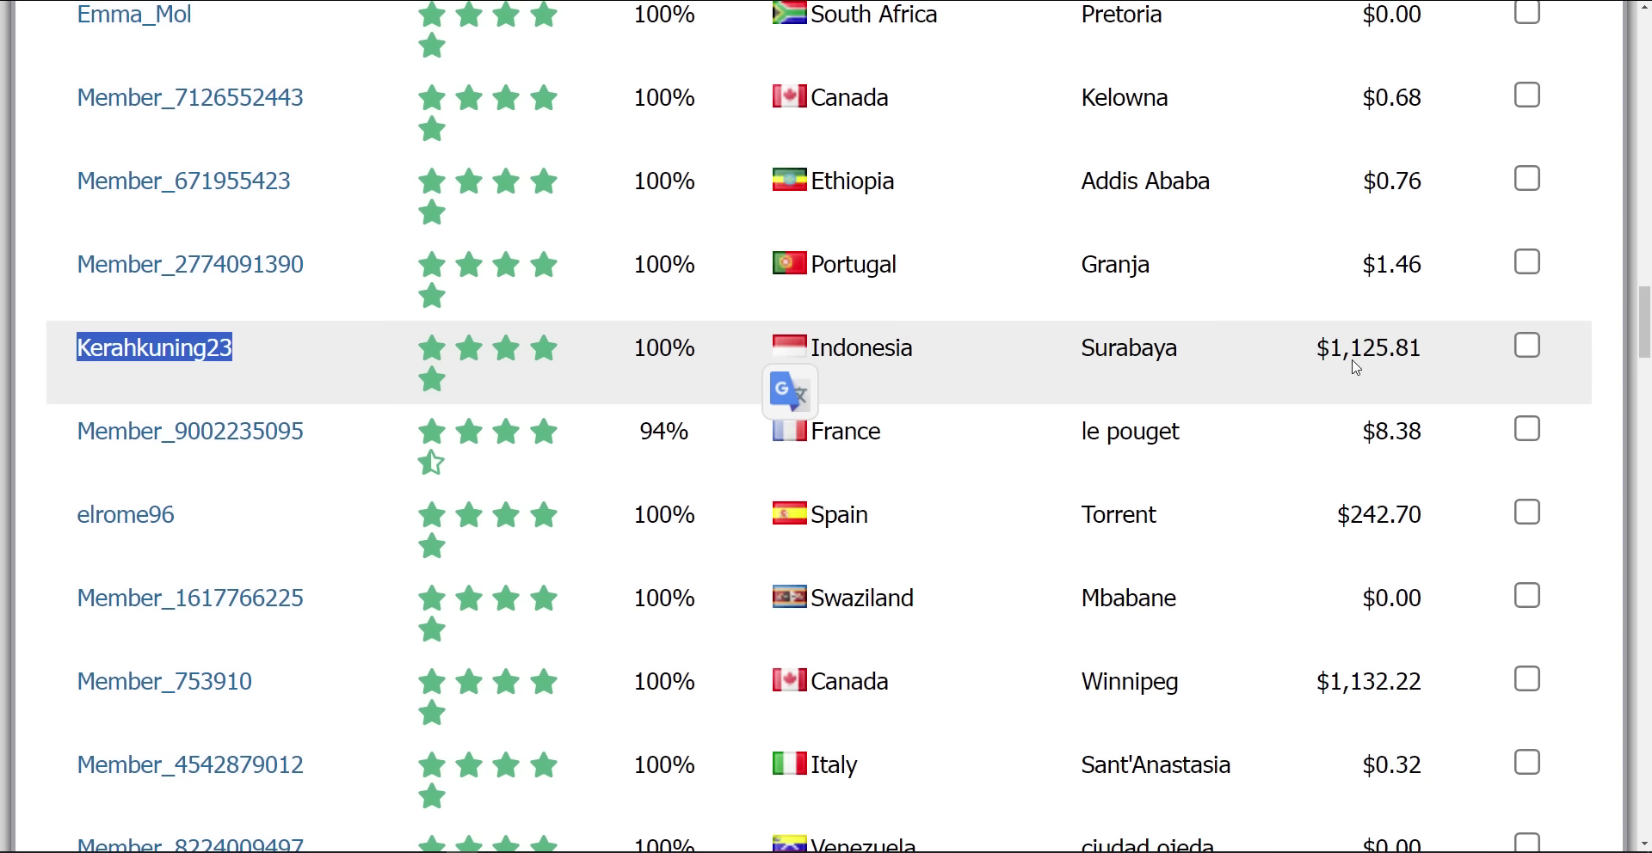
left_click_drag(1330, 348, 1402, 352)
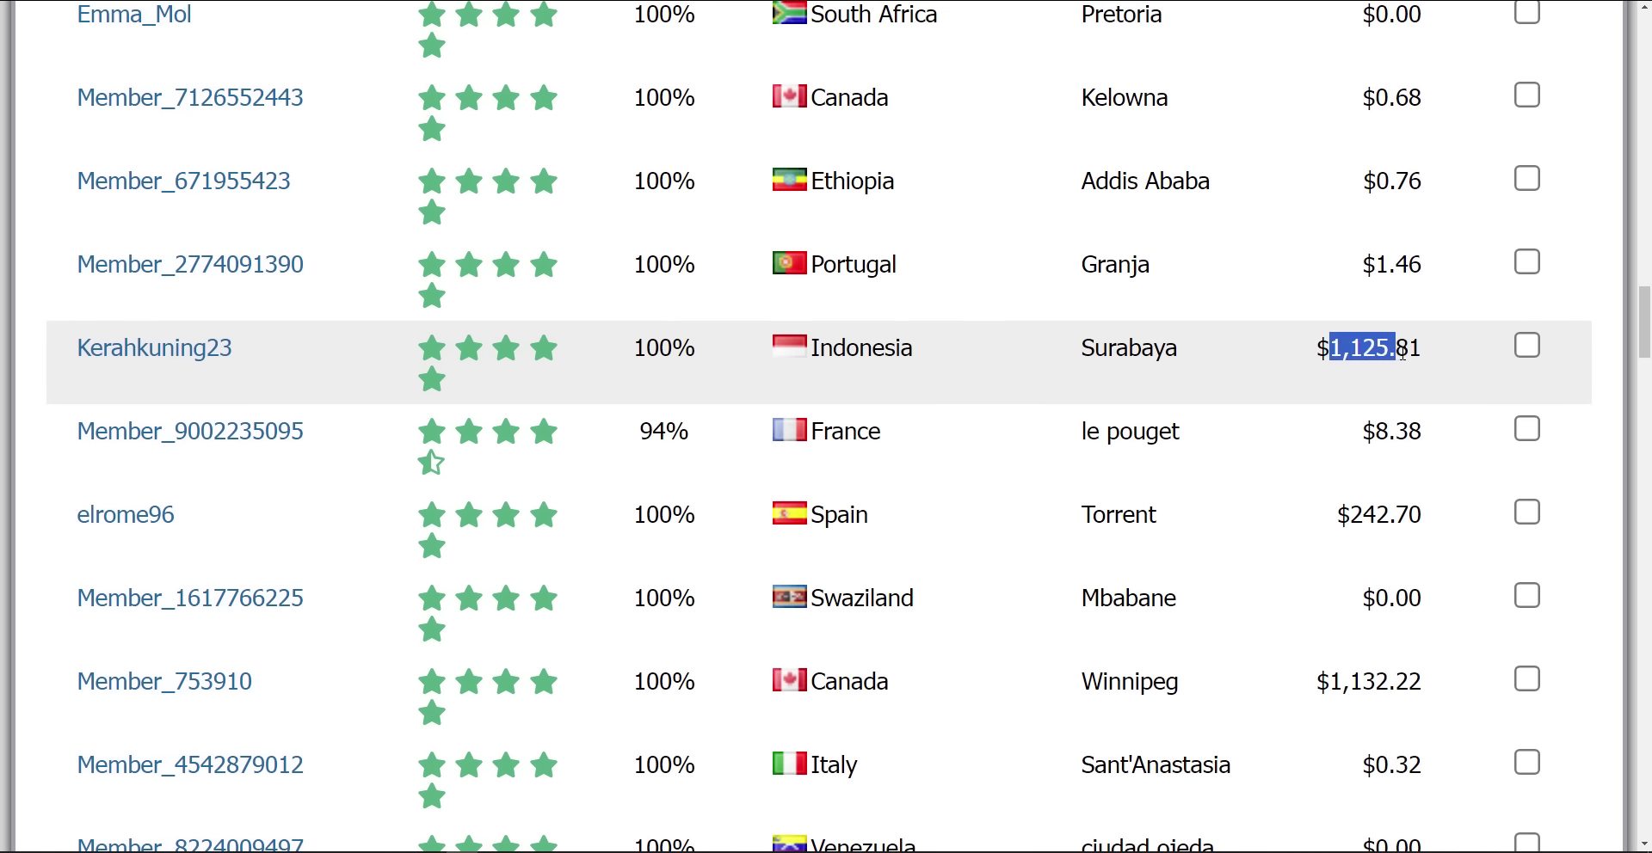
scroll(1255, 424, "down", 3)
scroll(1255, 424, "up", 4)
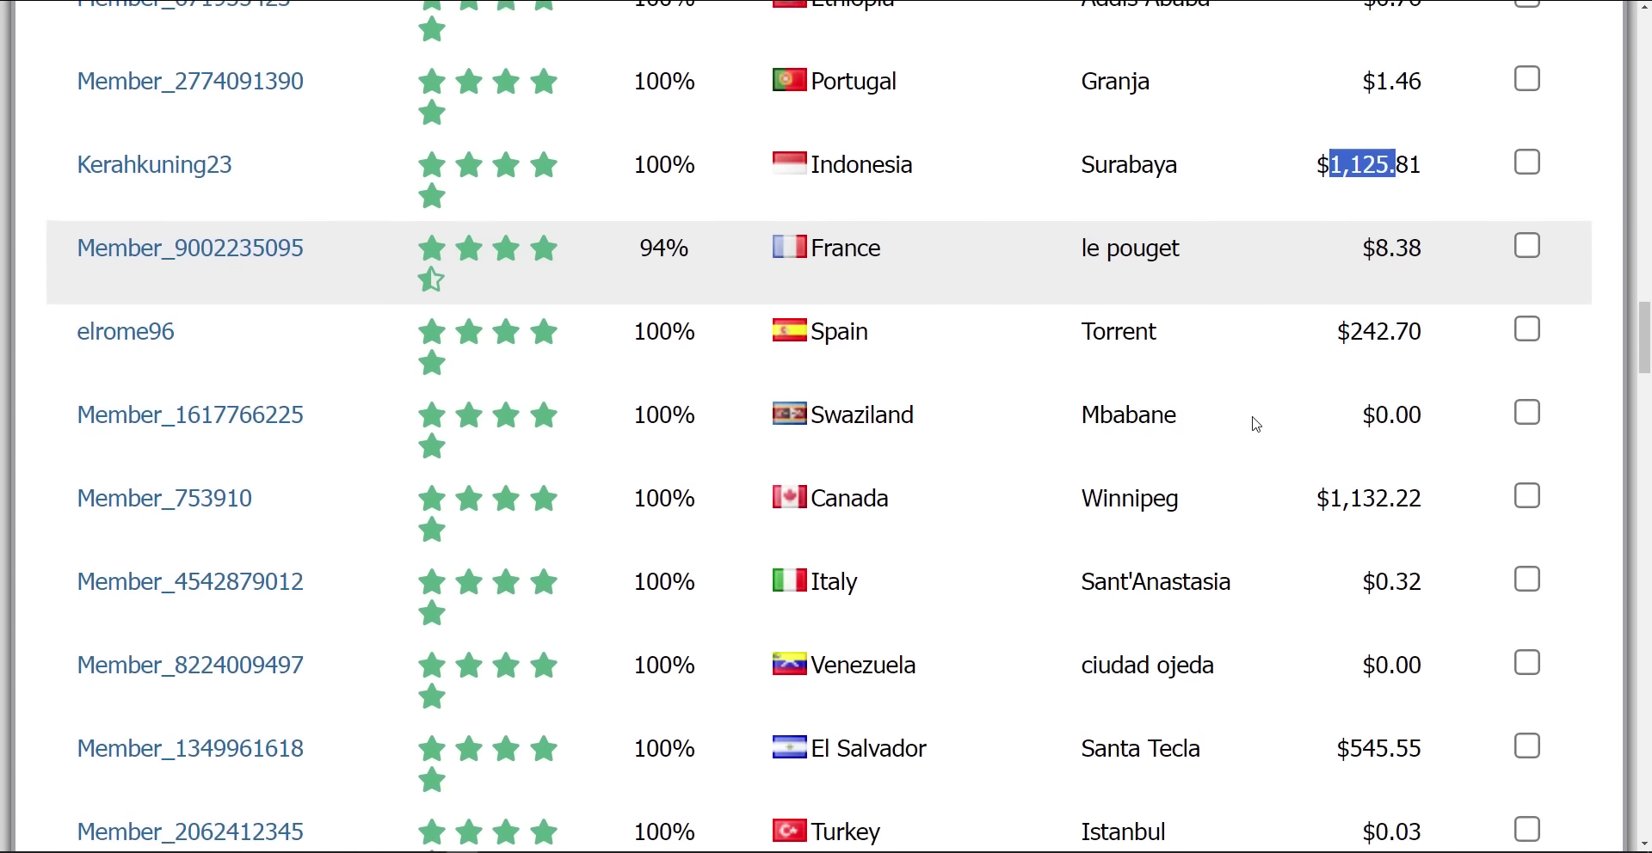
scroll(1273, 424, "up", 1)
left_click_drag(1434, 447, 1424, 436)
left_click(1330, 473)
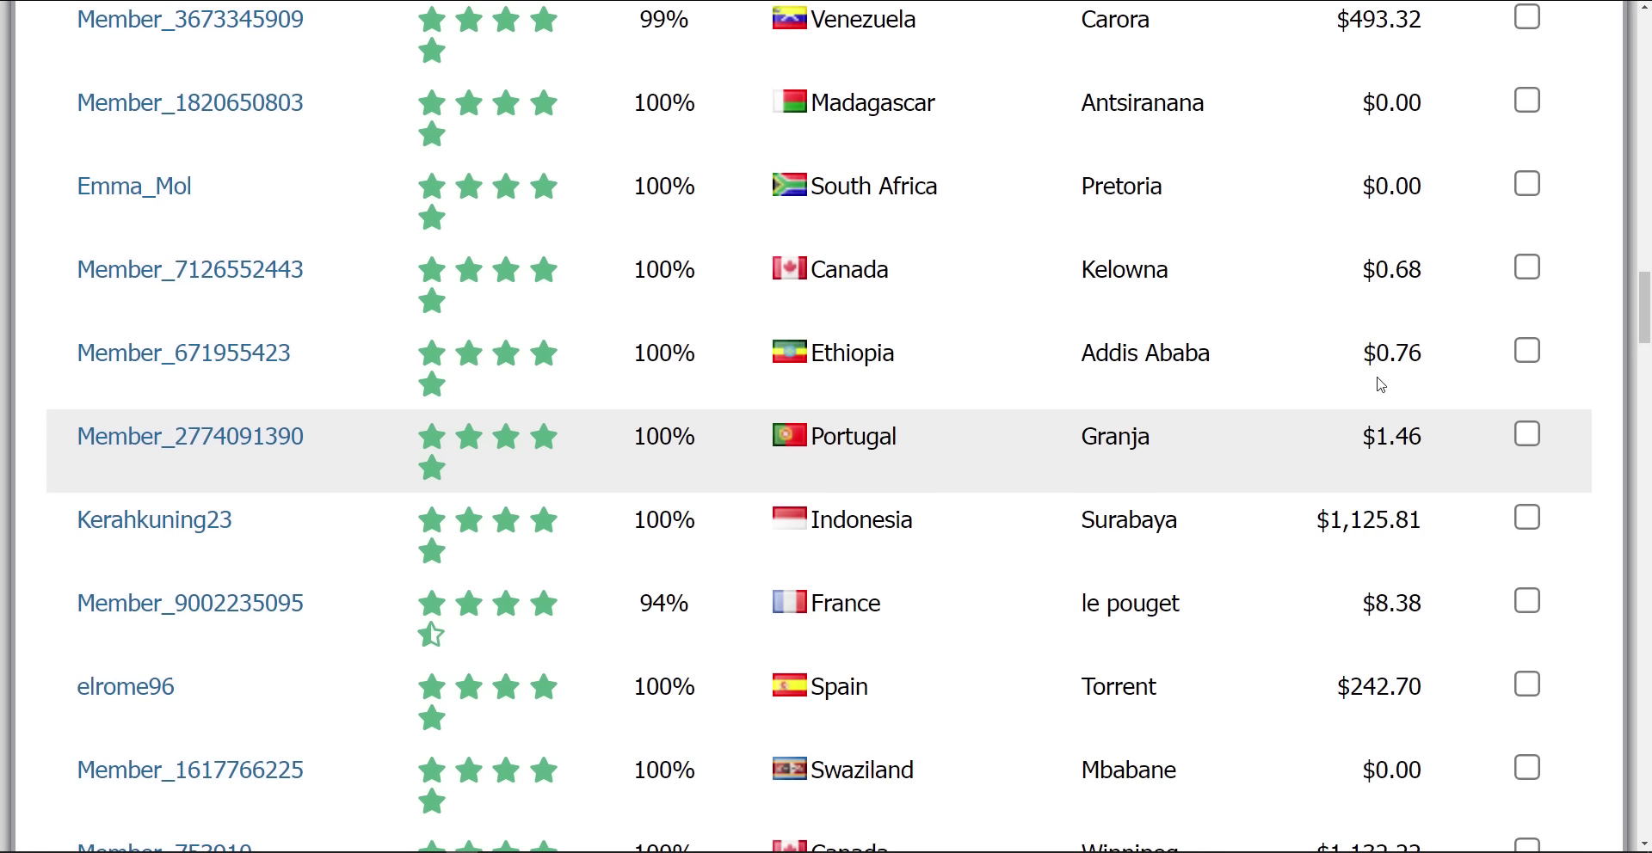
Scroll down to the page footer and briefly select the copyright years
scroll(1361, 342, "down", 1)
scroll(1361, 342, "up", 3)
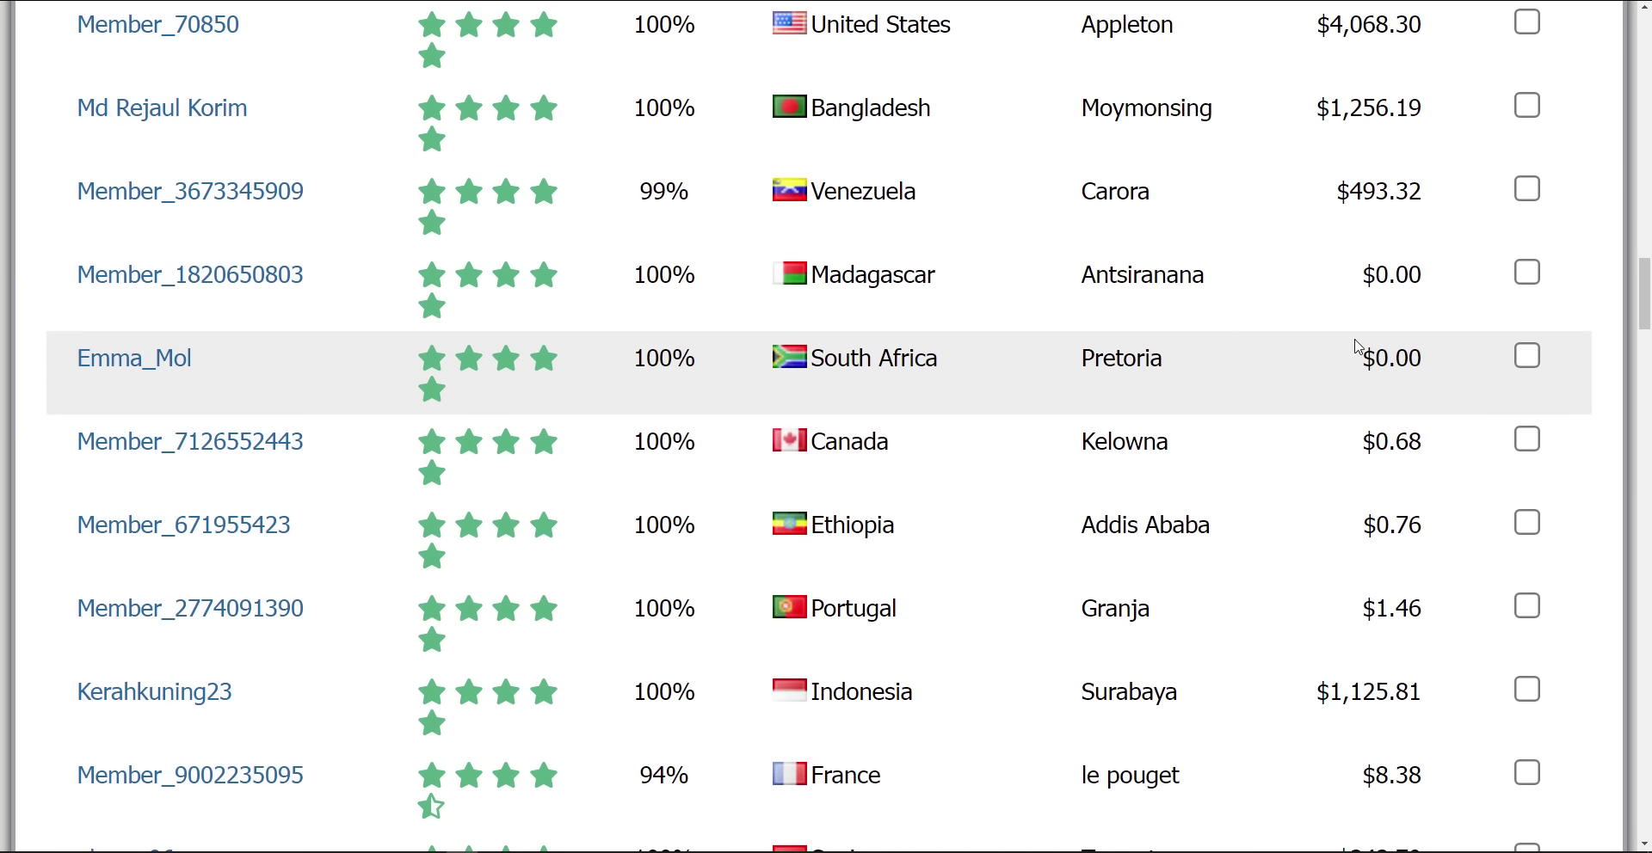
scroll(1337, 405, "up", 1)
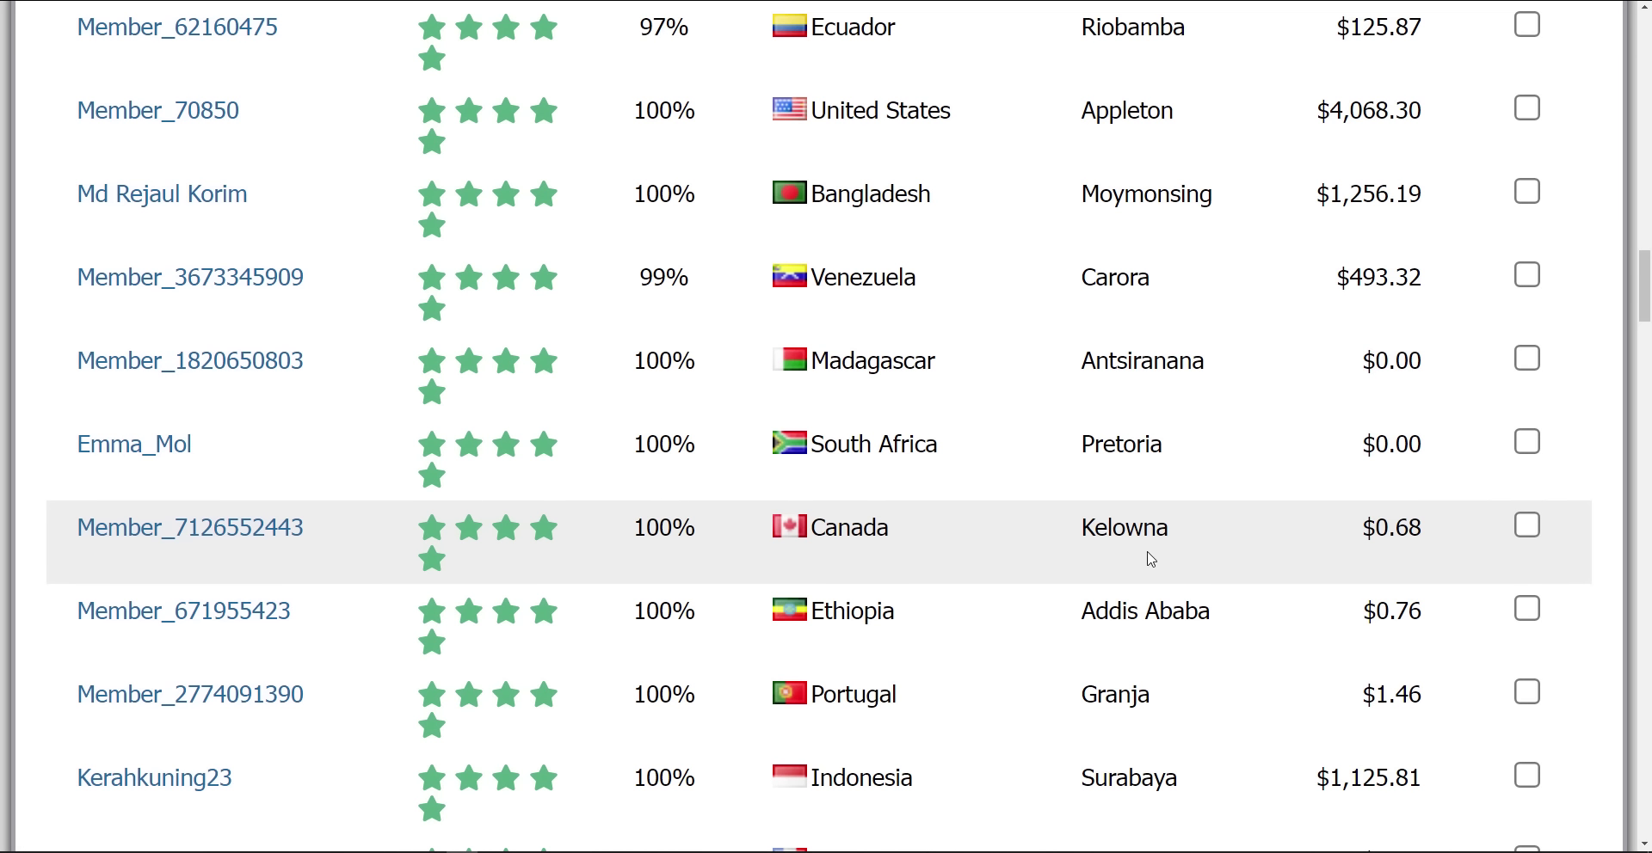
scroll(1152, 560, "down", 2)
scroll(1151, 560, "down", 15)
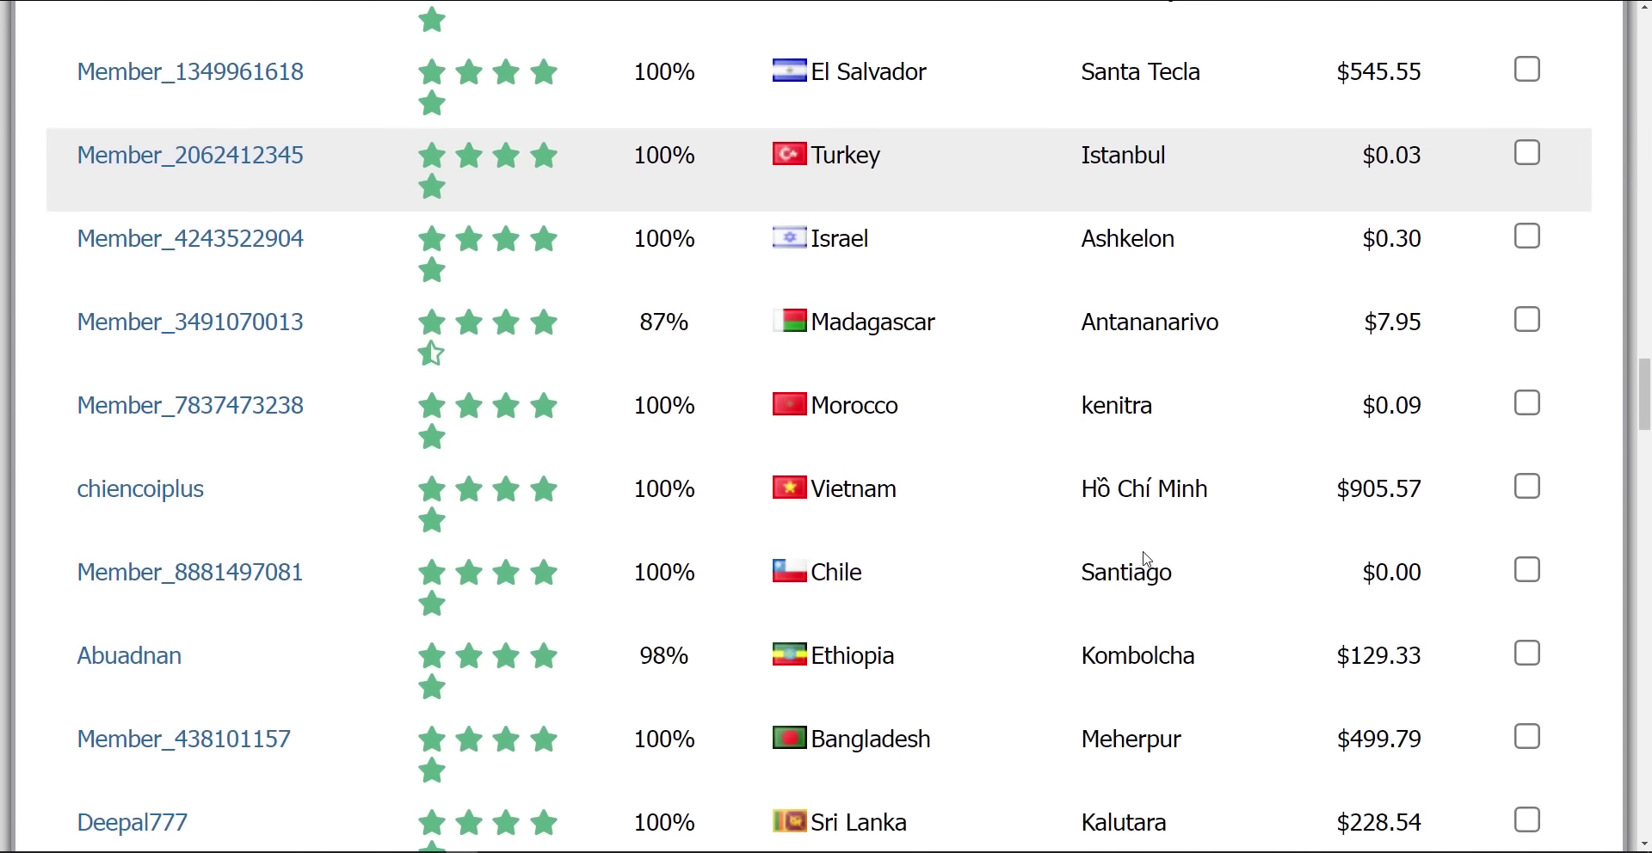
scroll(1142, 551, "down", 10)
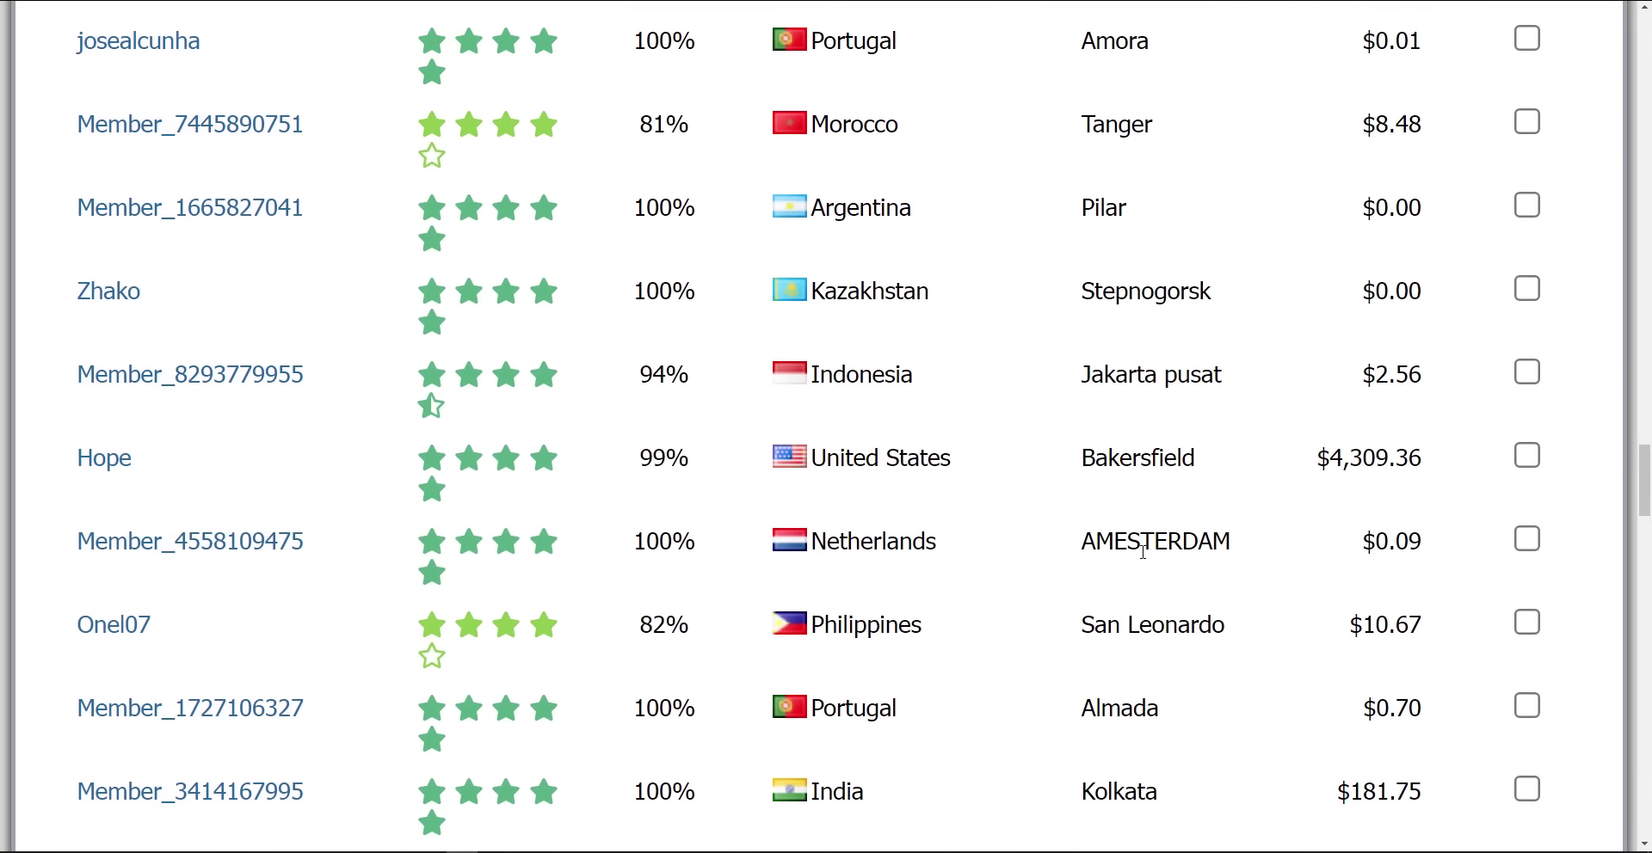
scroll(1118, 516, "up", 1)
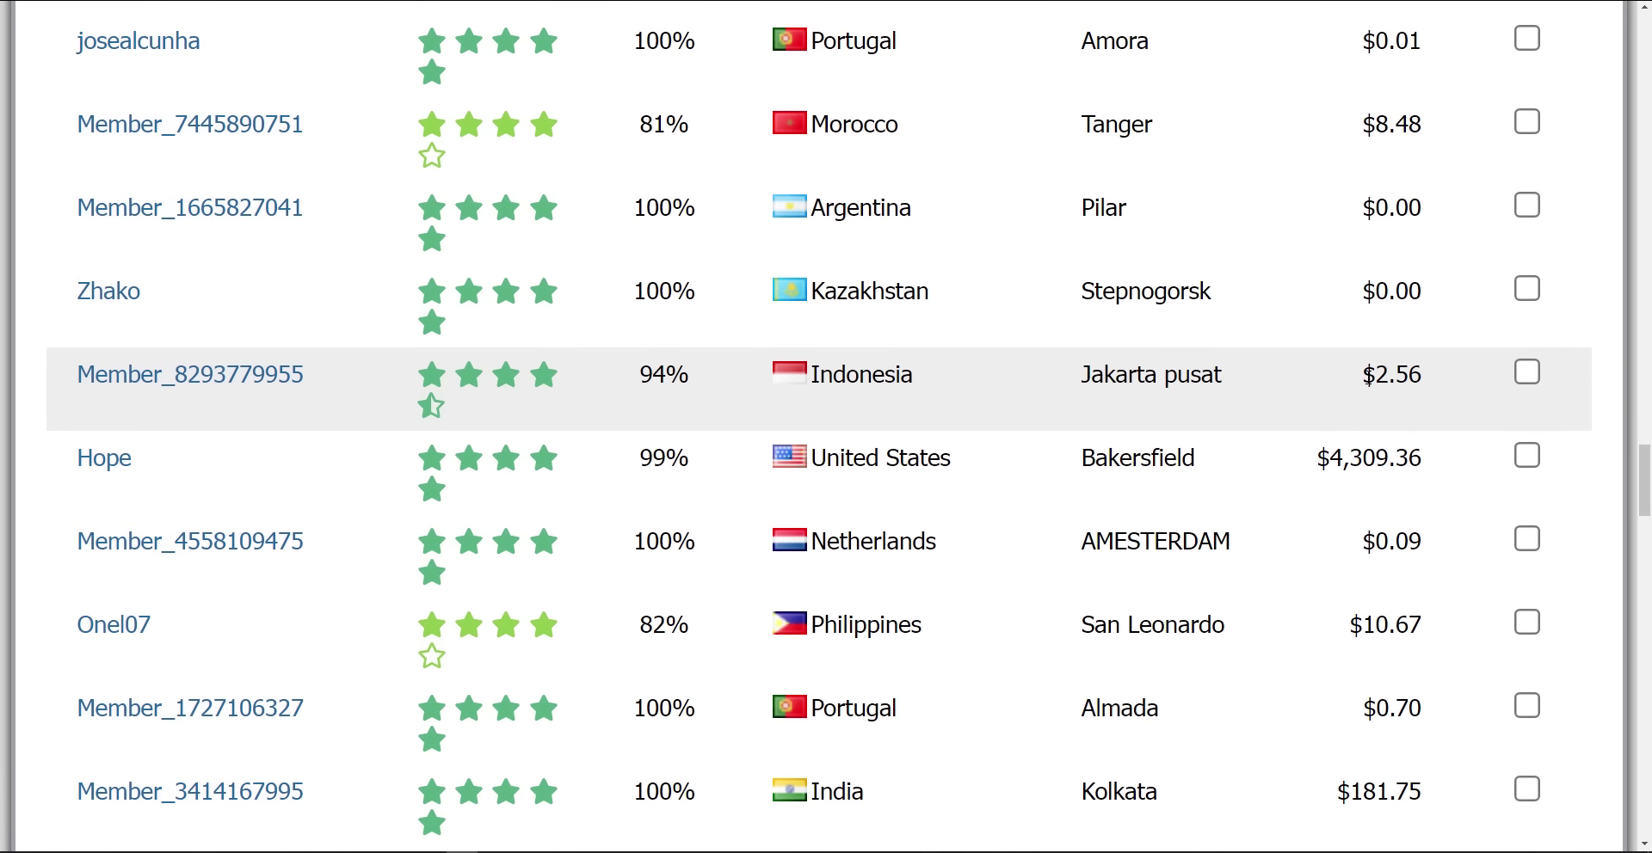
scroll(1075, 417, "down", 7)
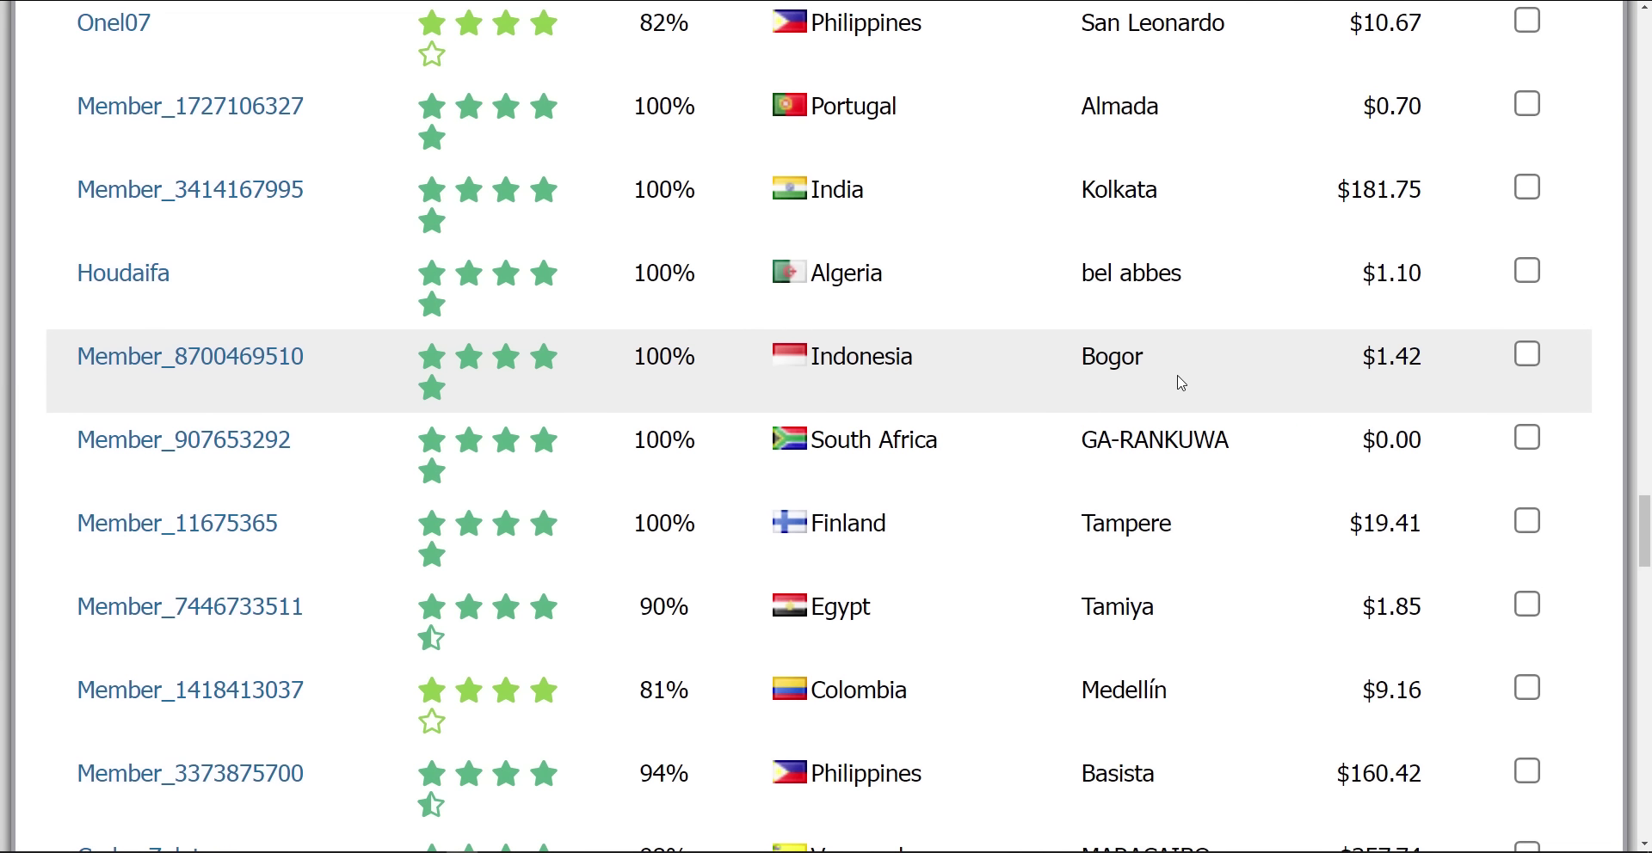
scroll(1082, 419, "down", 9)
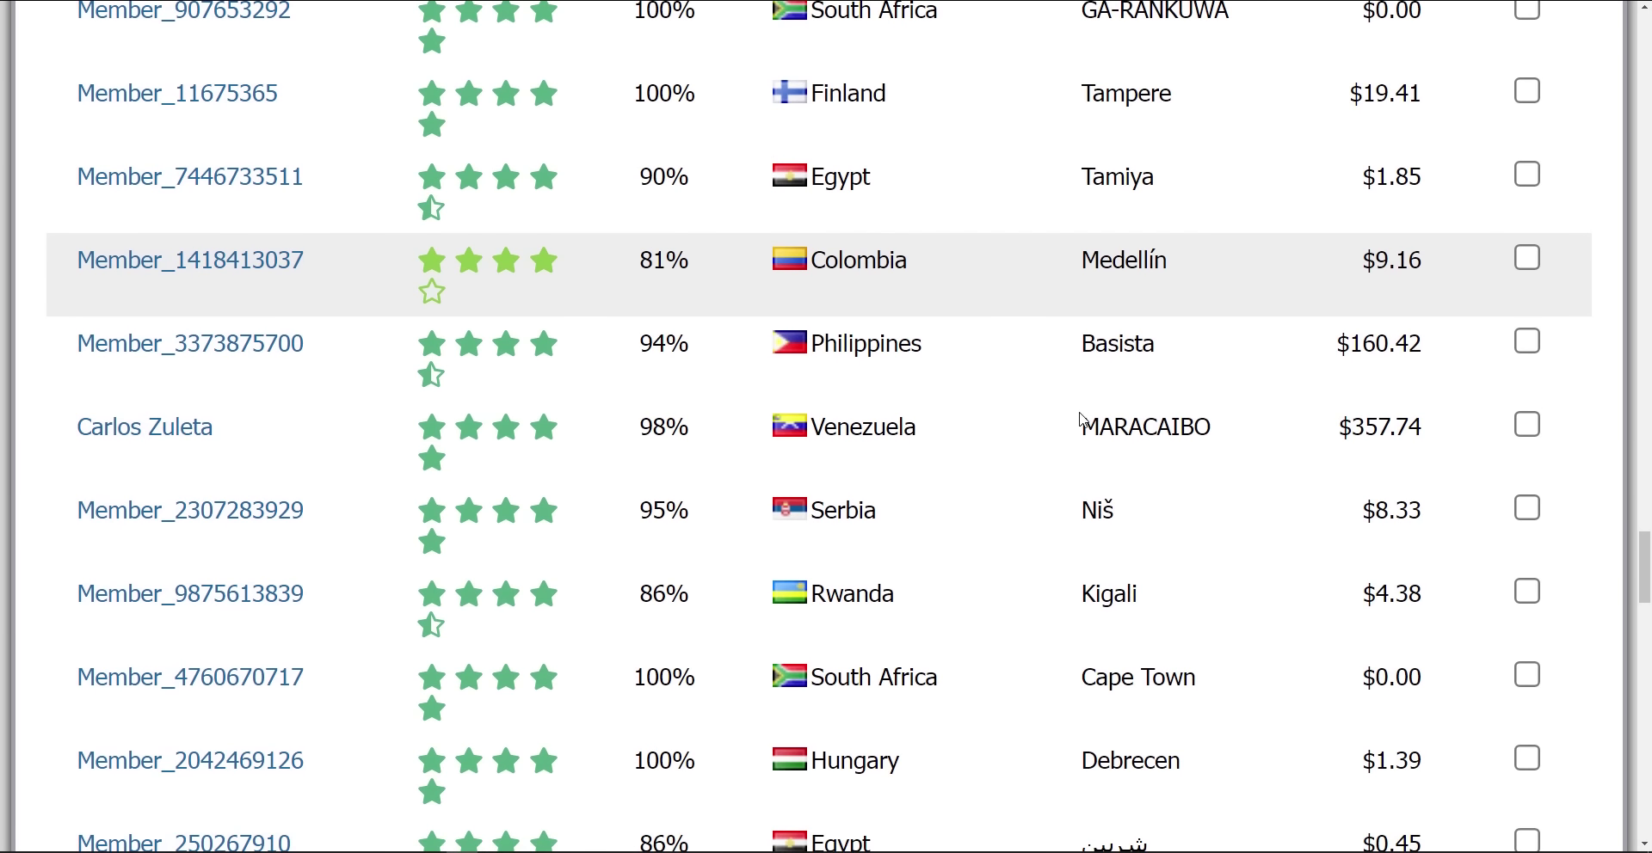
scroll(1082, 419, "down", 13)
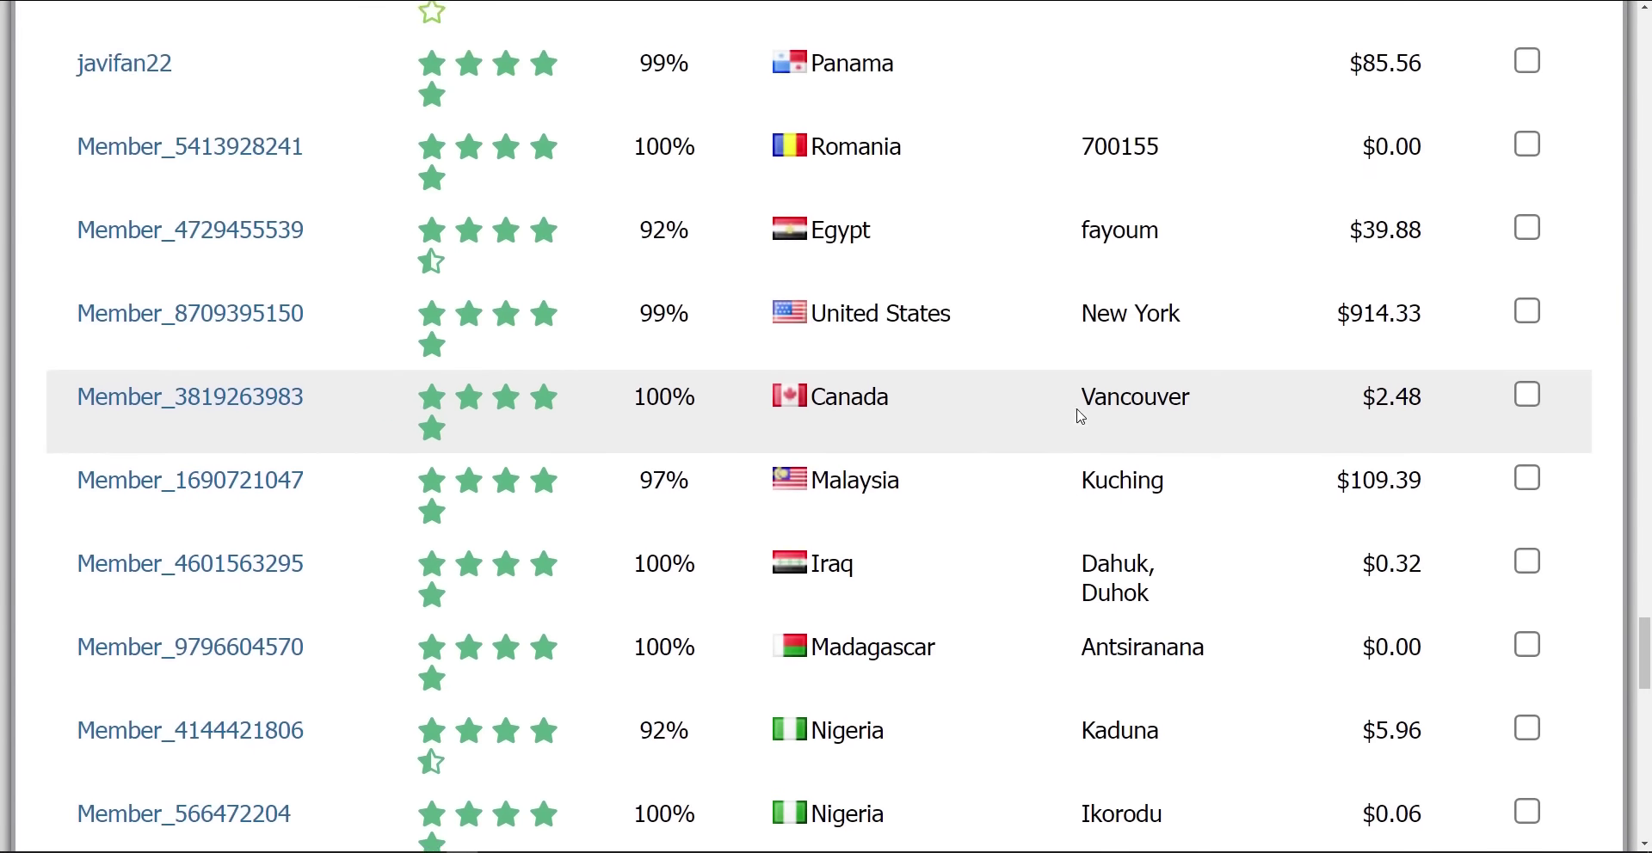
scroll(1082, 418, "down", 14)
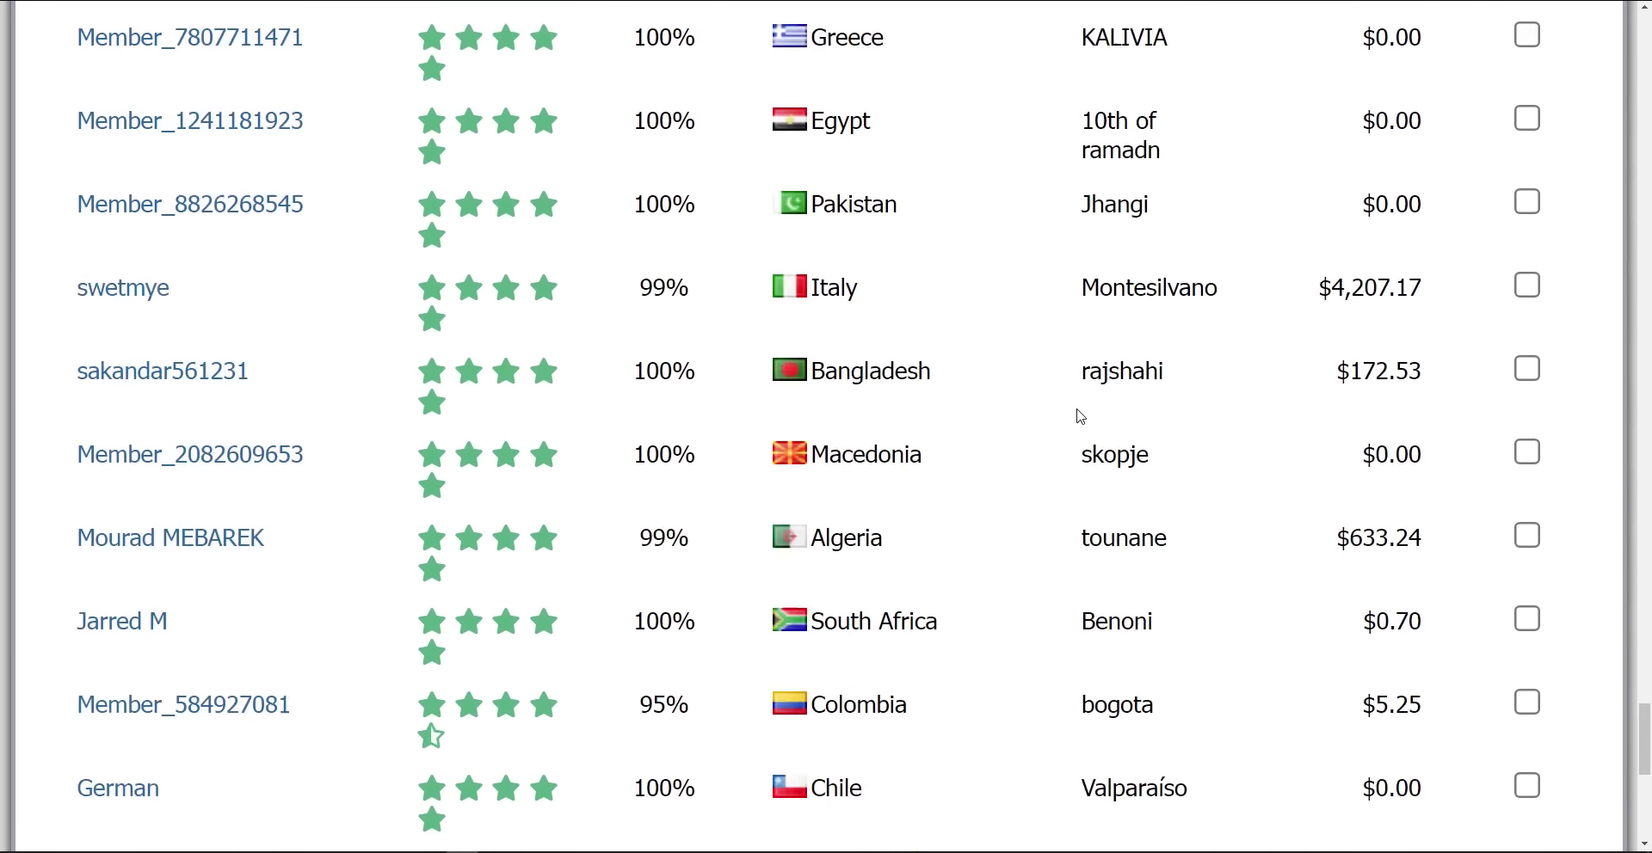
scroll(1080, 416, "down", 2)
scroll(1077, 412, "up", 3)
scroll(1077, 415, "down", 3)
scroll(1074, 429, "up", 9)
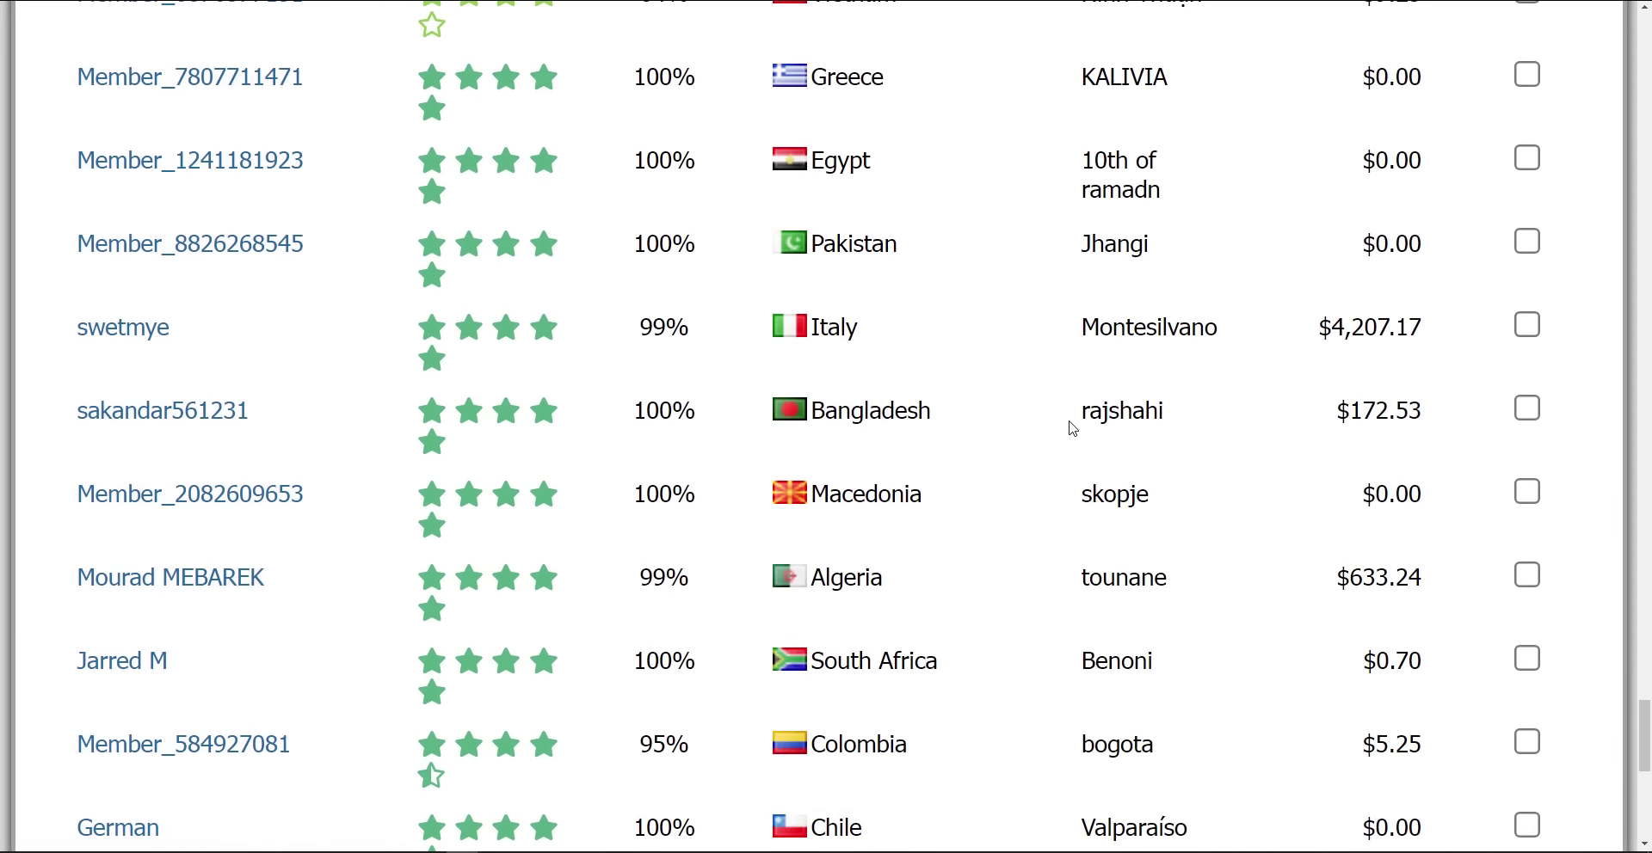
scroll(1073, 428, "down", 5)
scroll(1073, 429, "down", 4)
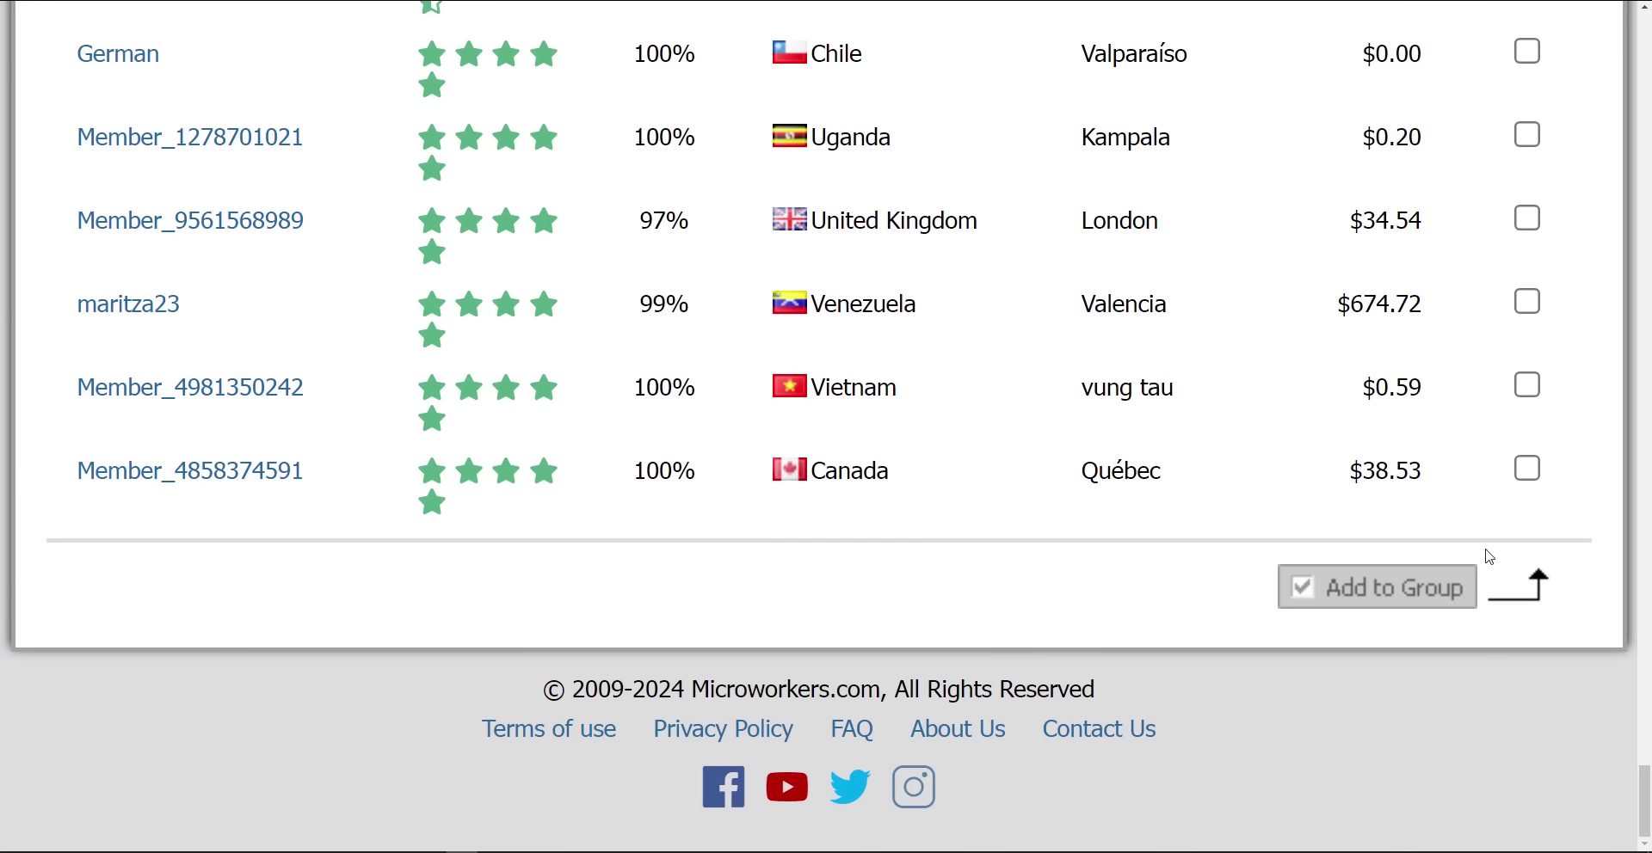
scroll(972, 588, "up", 7)
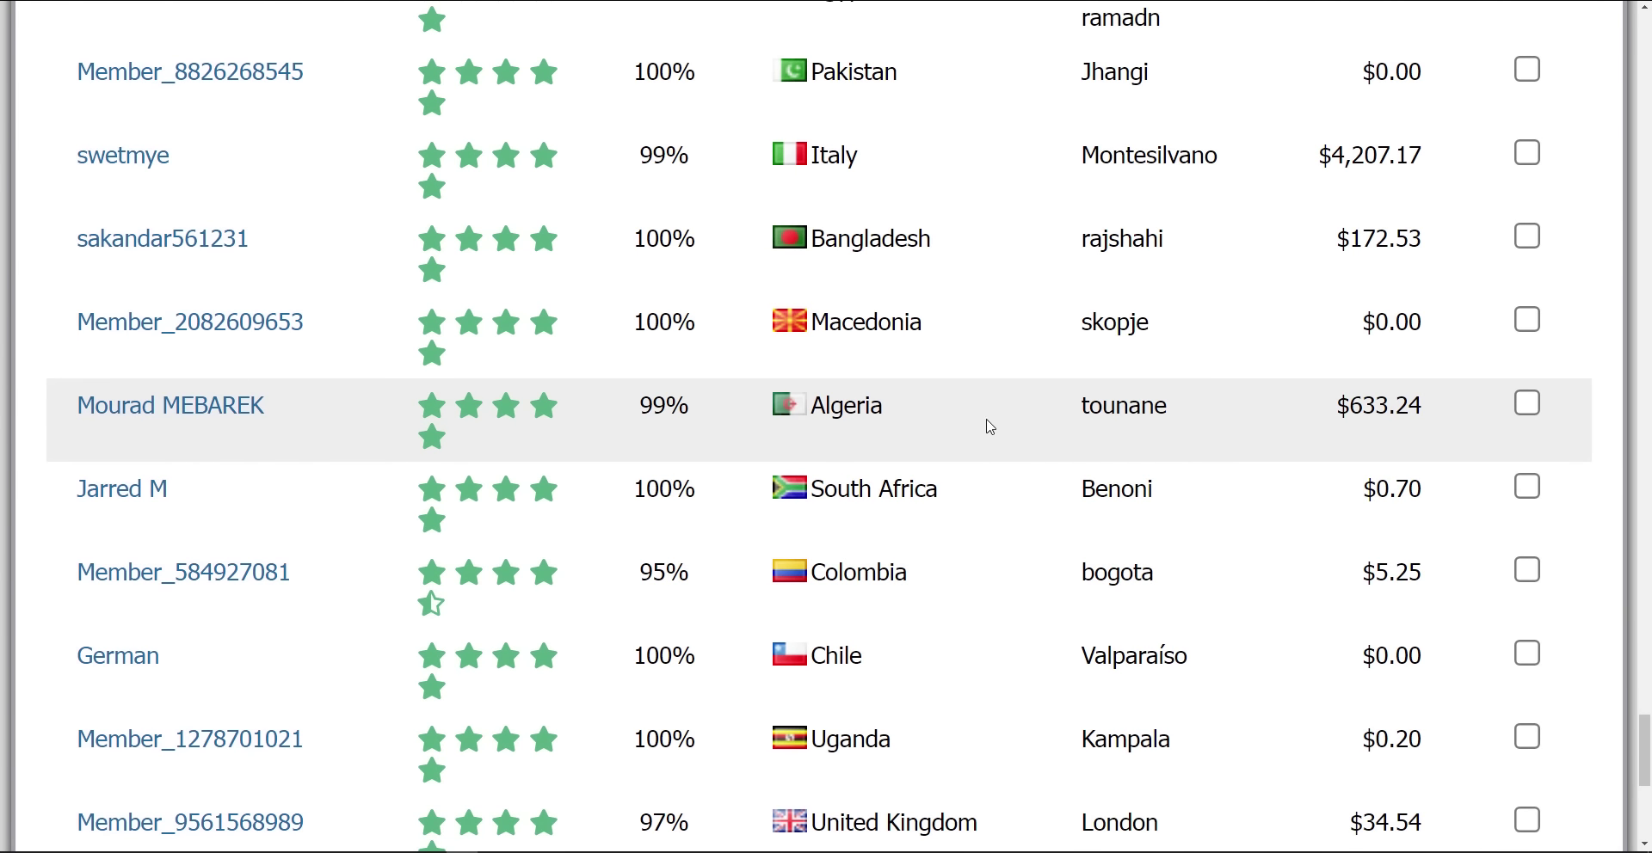
scroll(943, 409, "down", 1)
scroll(944, 410, "down", 7)
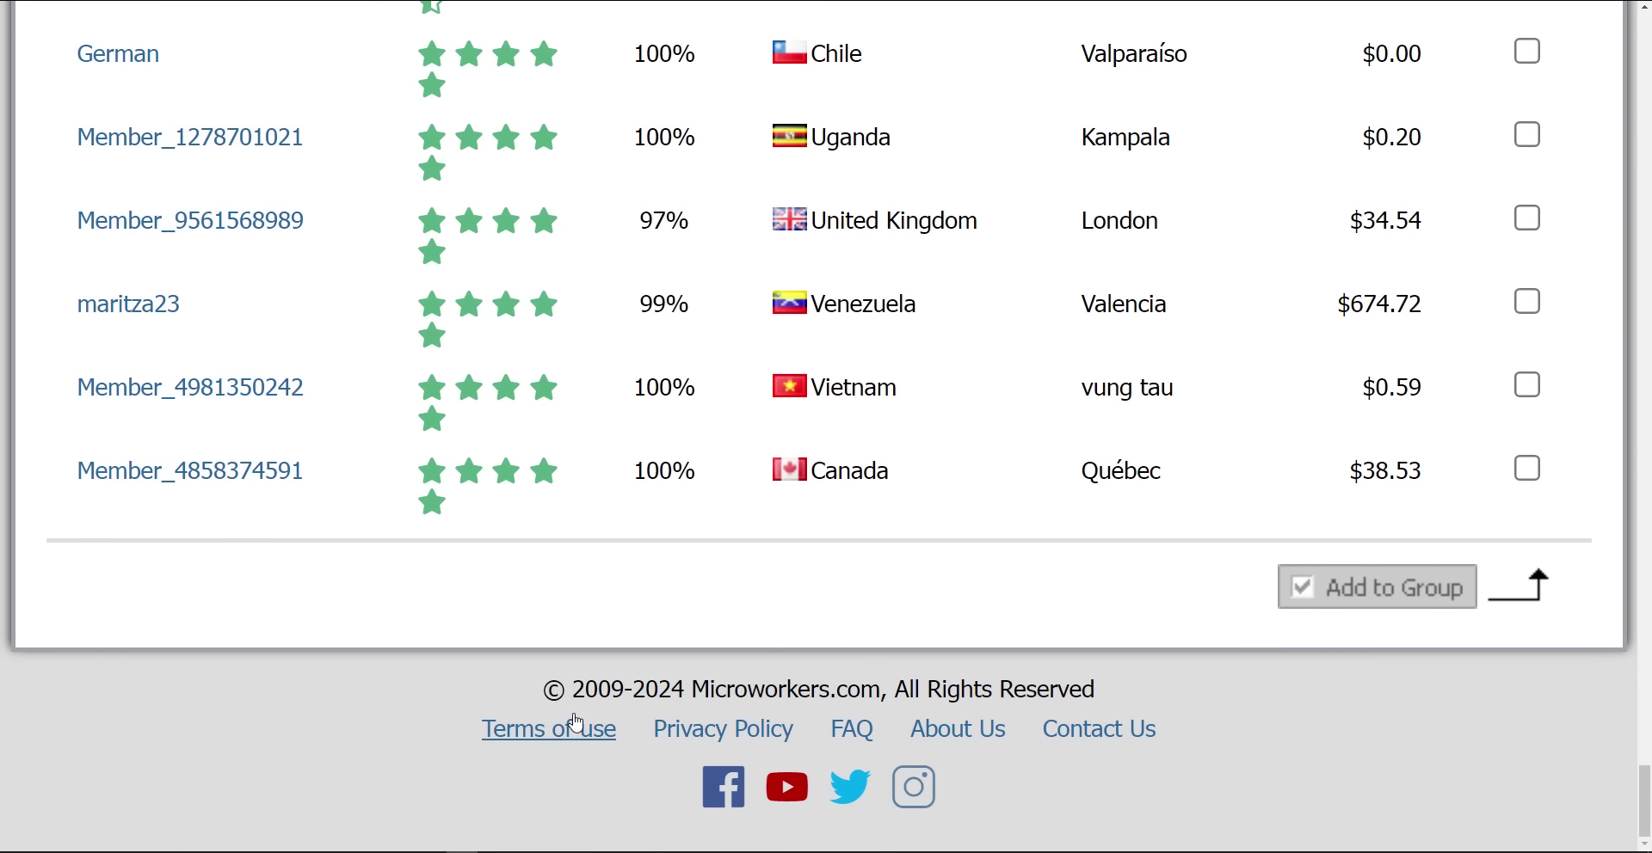
left_click_drag(574, 693, 682, 693)
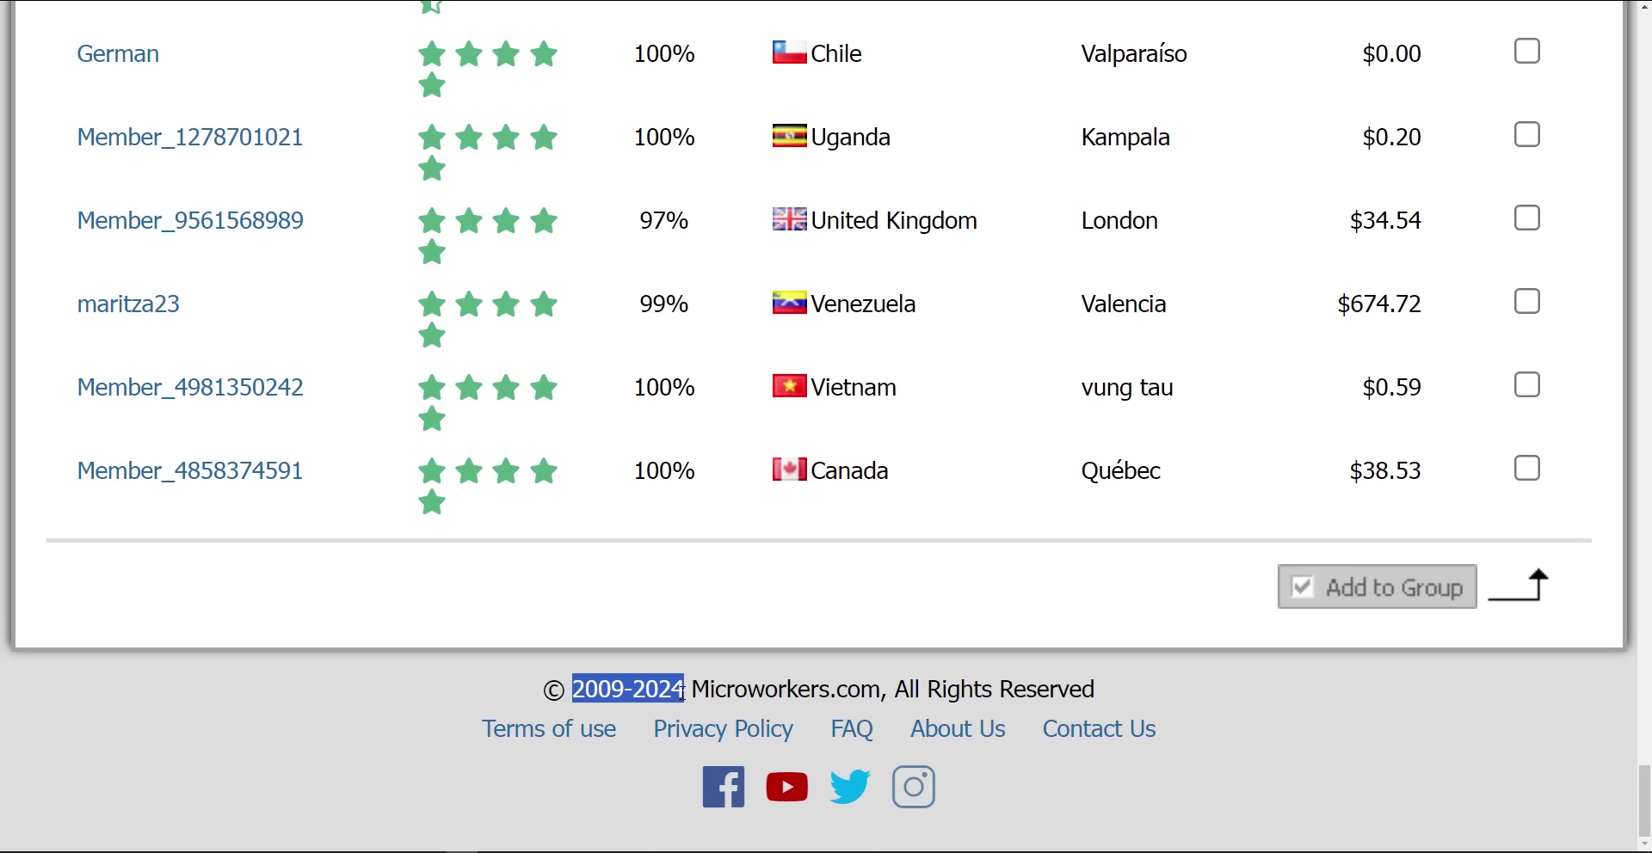
left_click(729, 614)
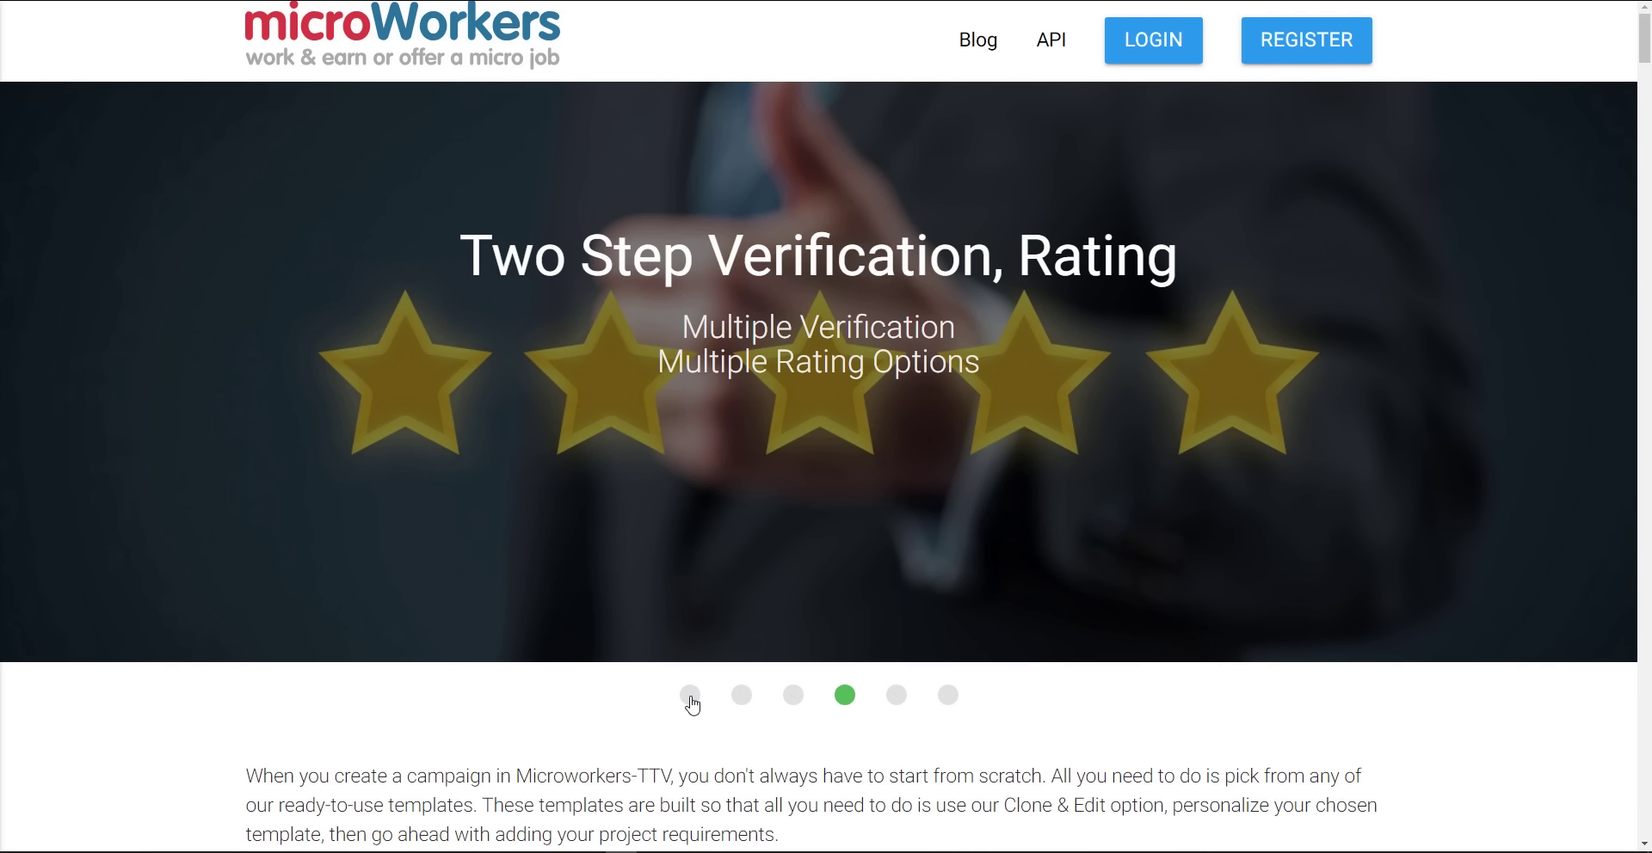
left_click(688, 693)
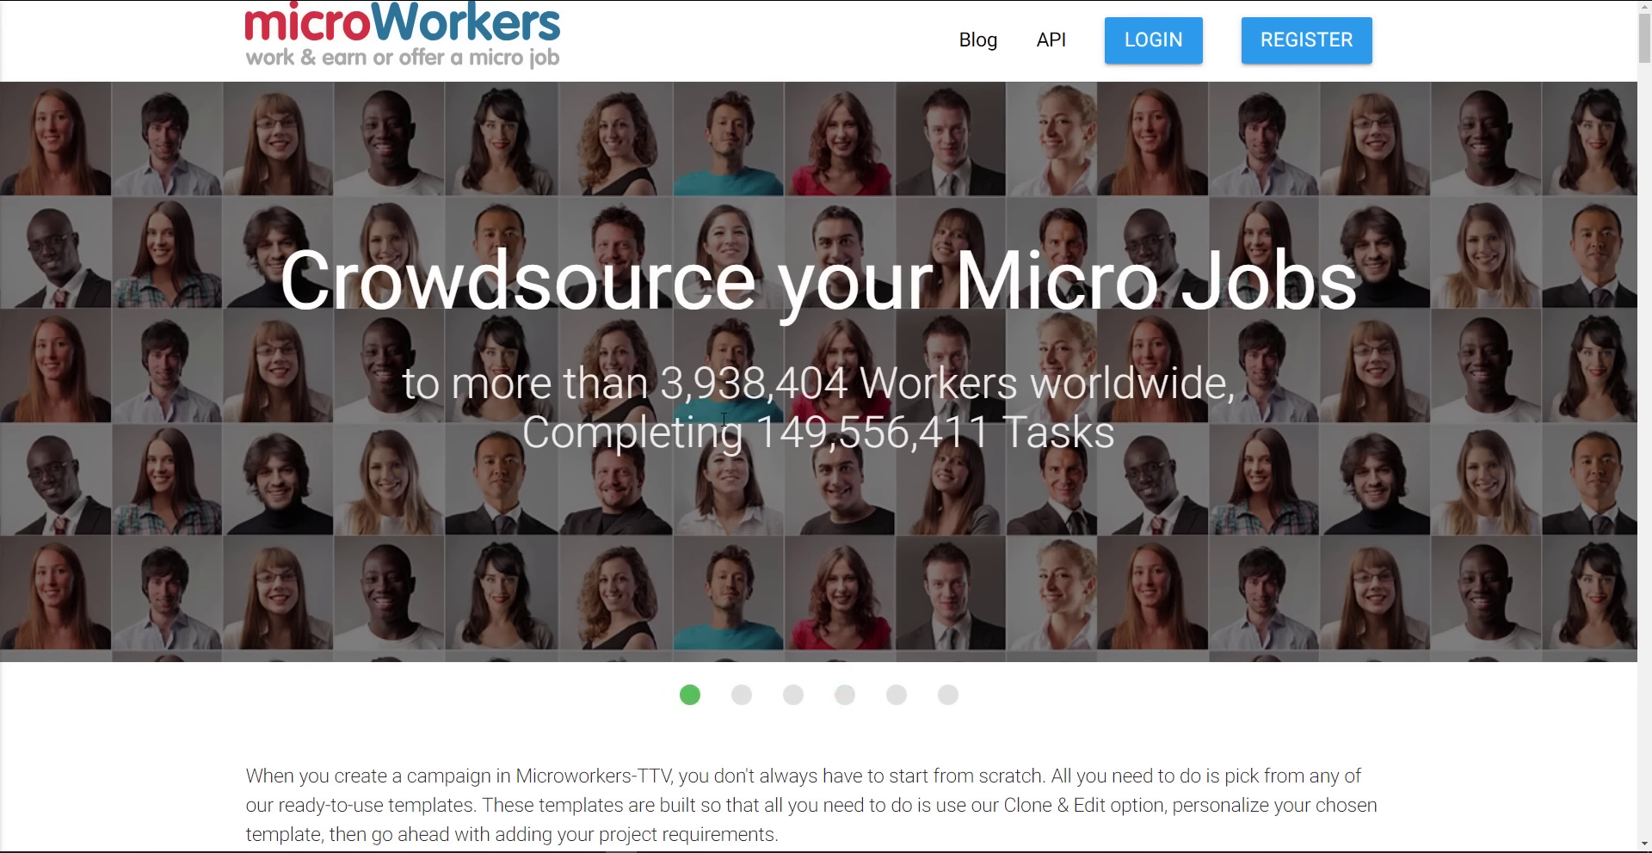
left_click_drag(653, 388, 847, 388)
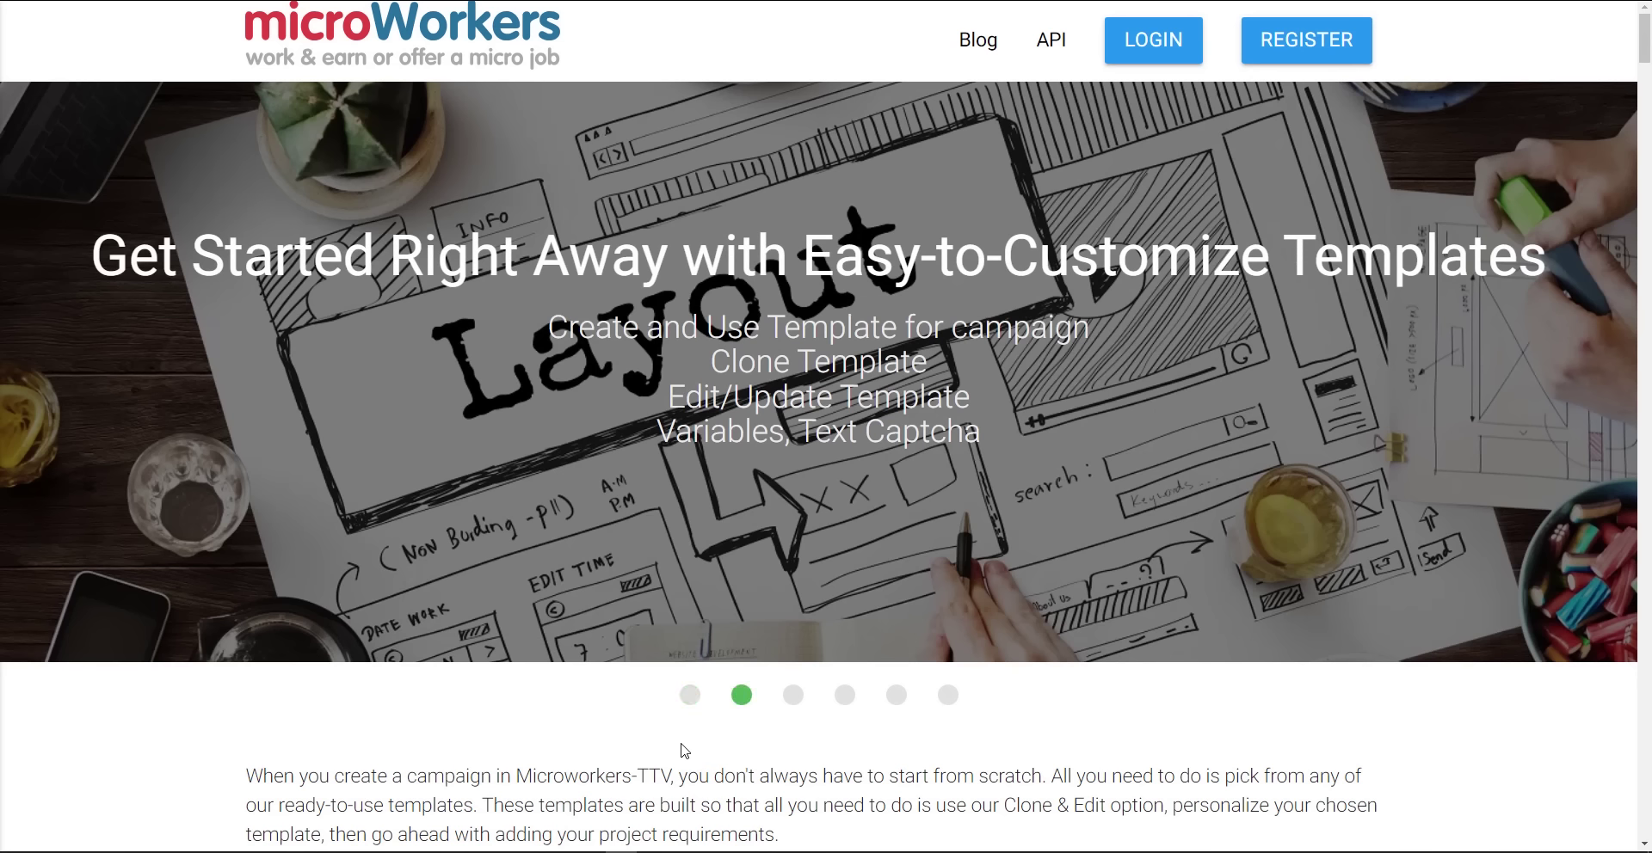
scroll(684, 751, "down", 10)
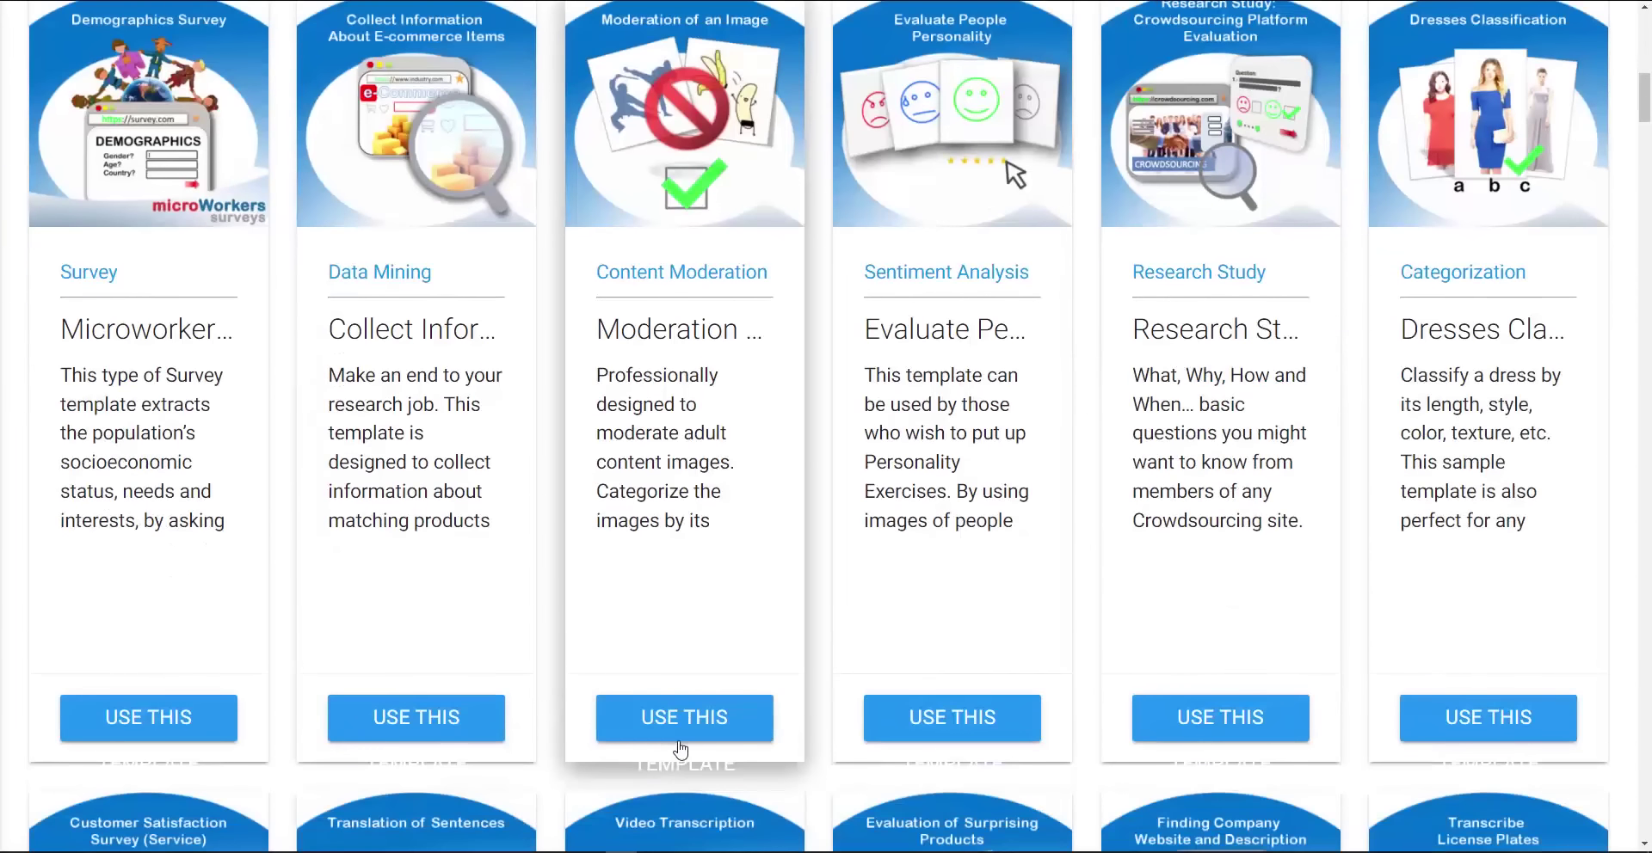
scroll(680, 751, "up", 7)
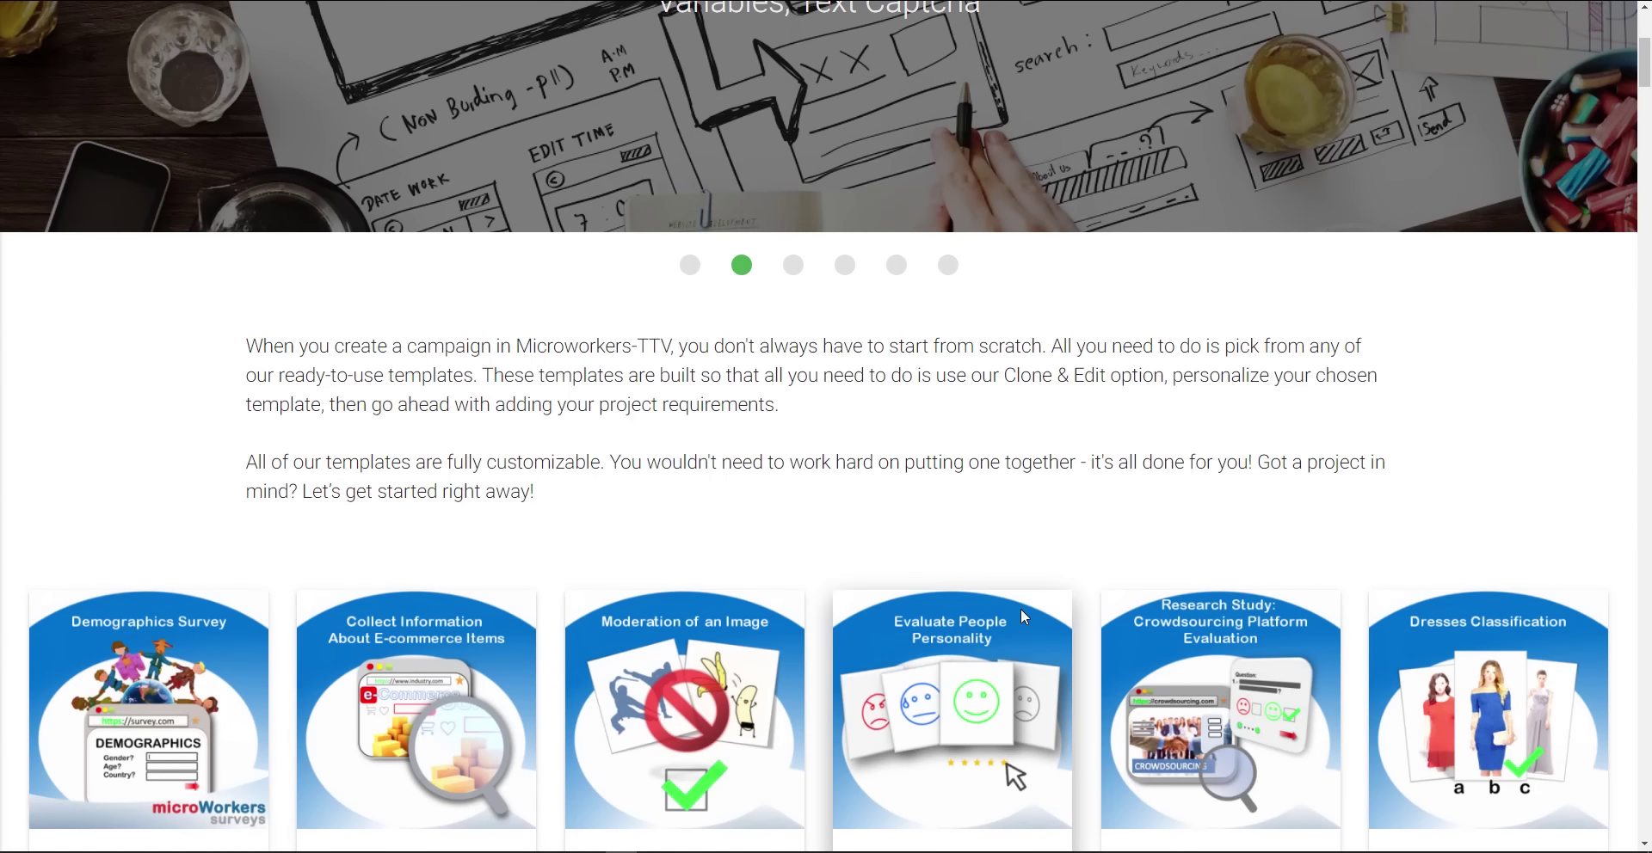
scroll(970, 630, "up", 4)
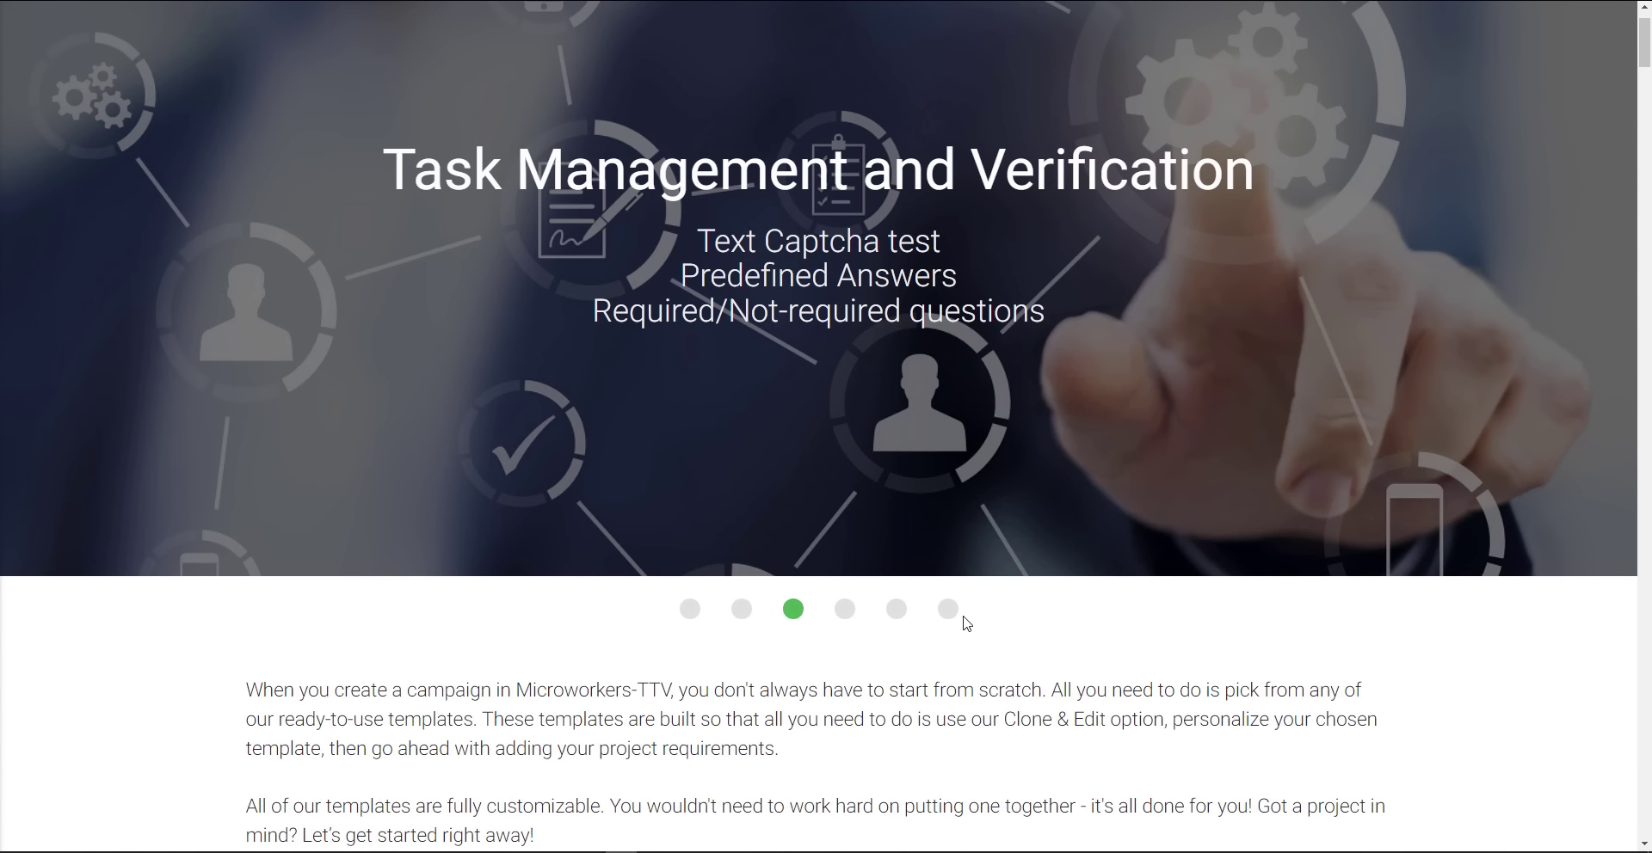
scroll(965, 623, "up", 1)
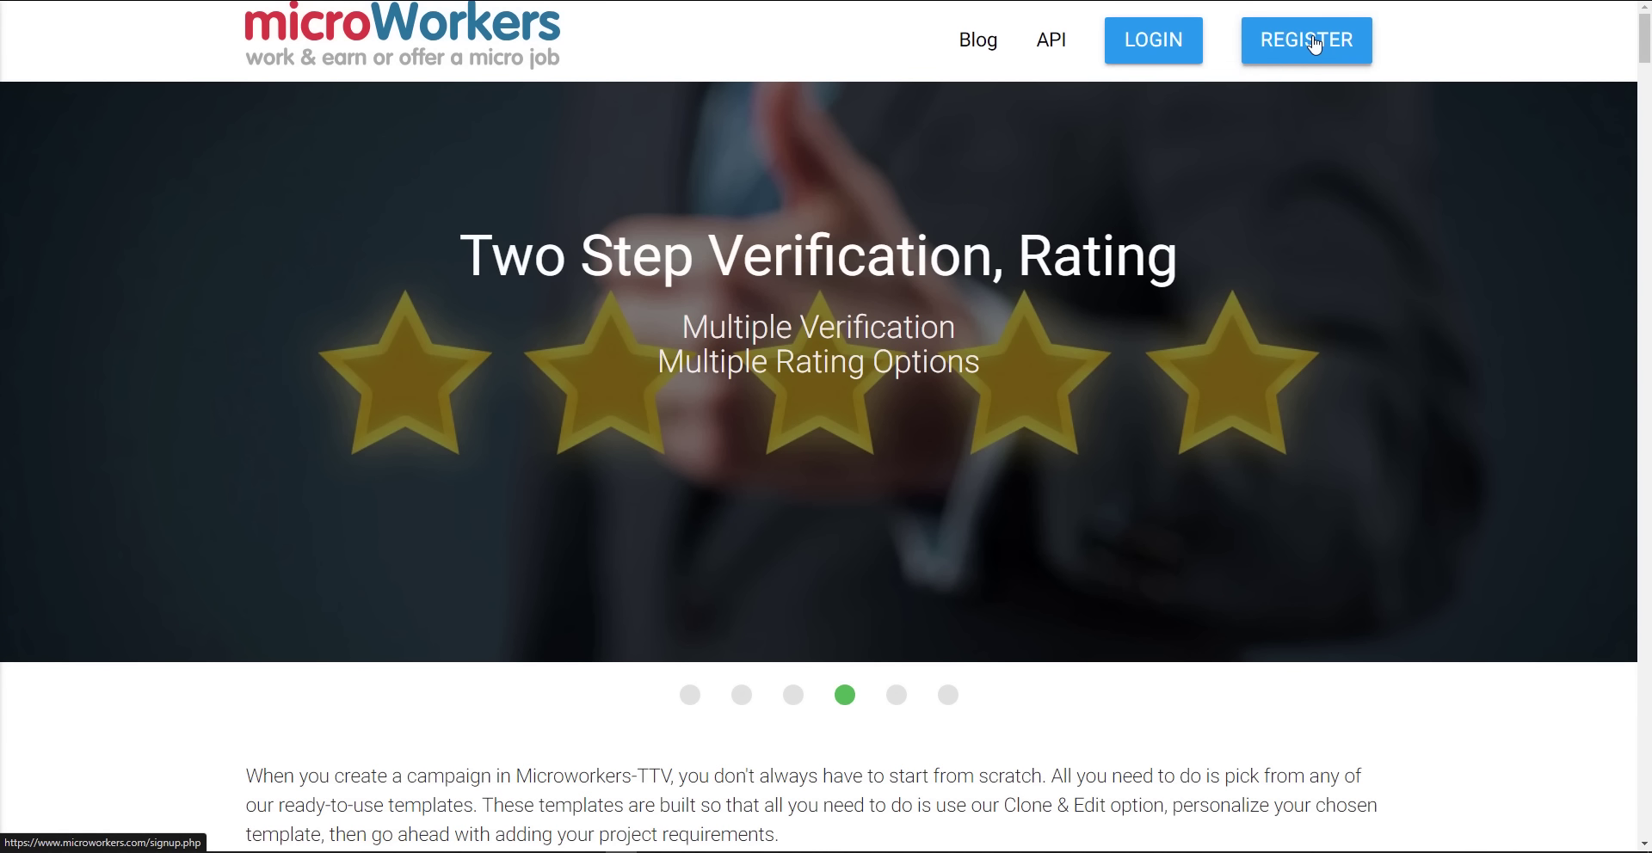
Open the REGISTER signup form and enlarge it to 200%
left_click(1313, 44)
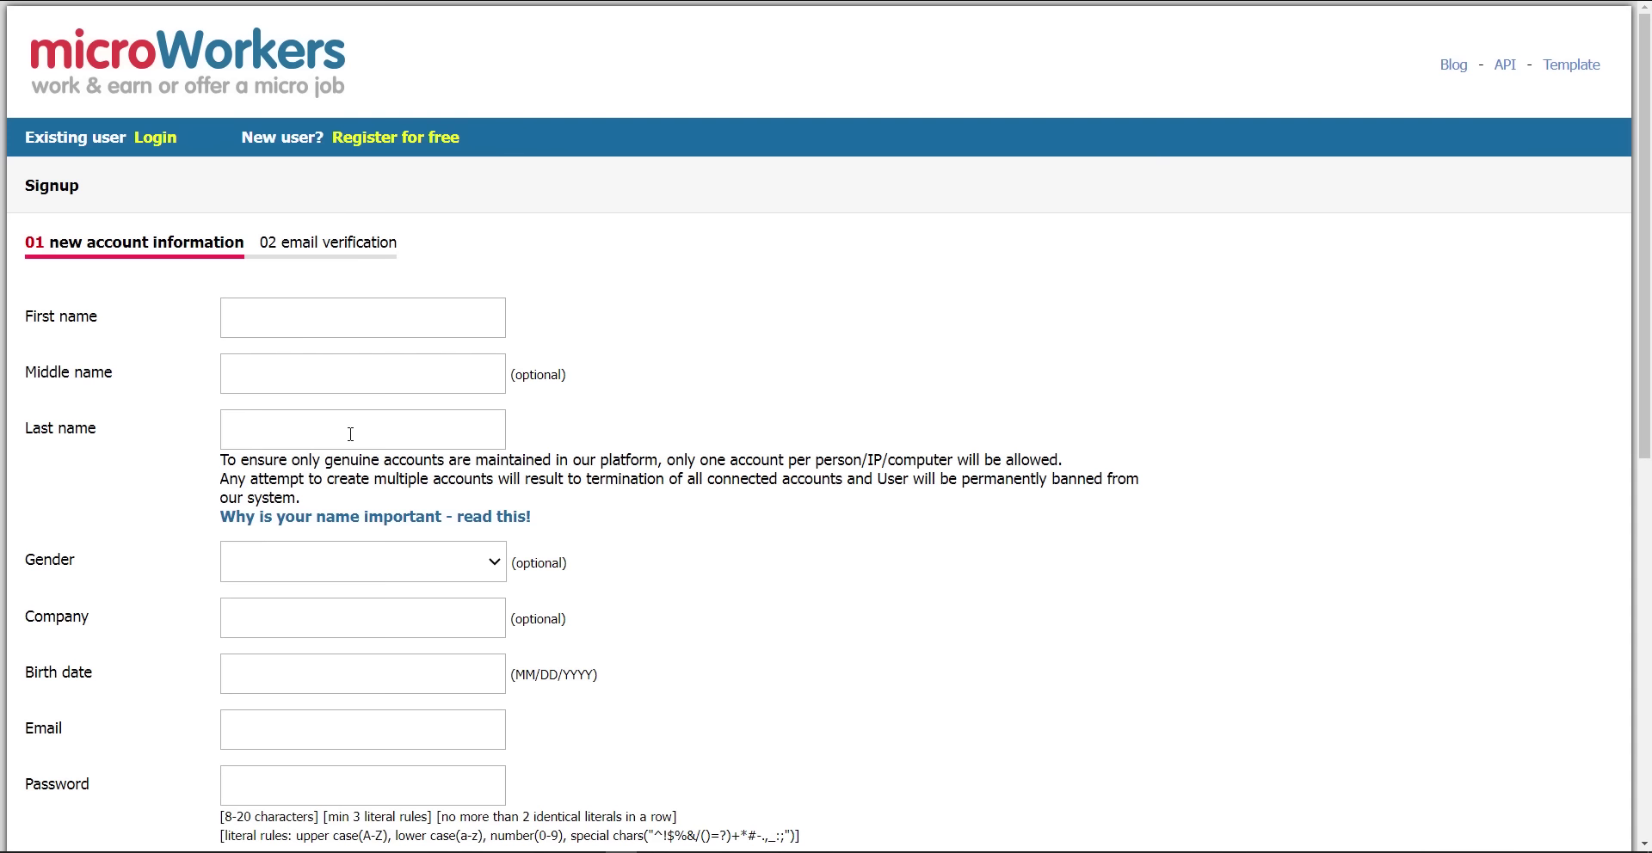
scroll(350, 435, "down", 4)
scroll(350, 441, "down", 5)
scroll(256, 596, "up", 6)
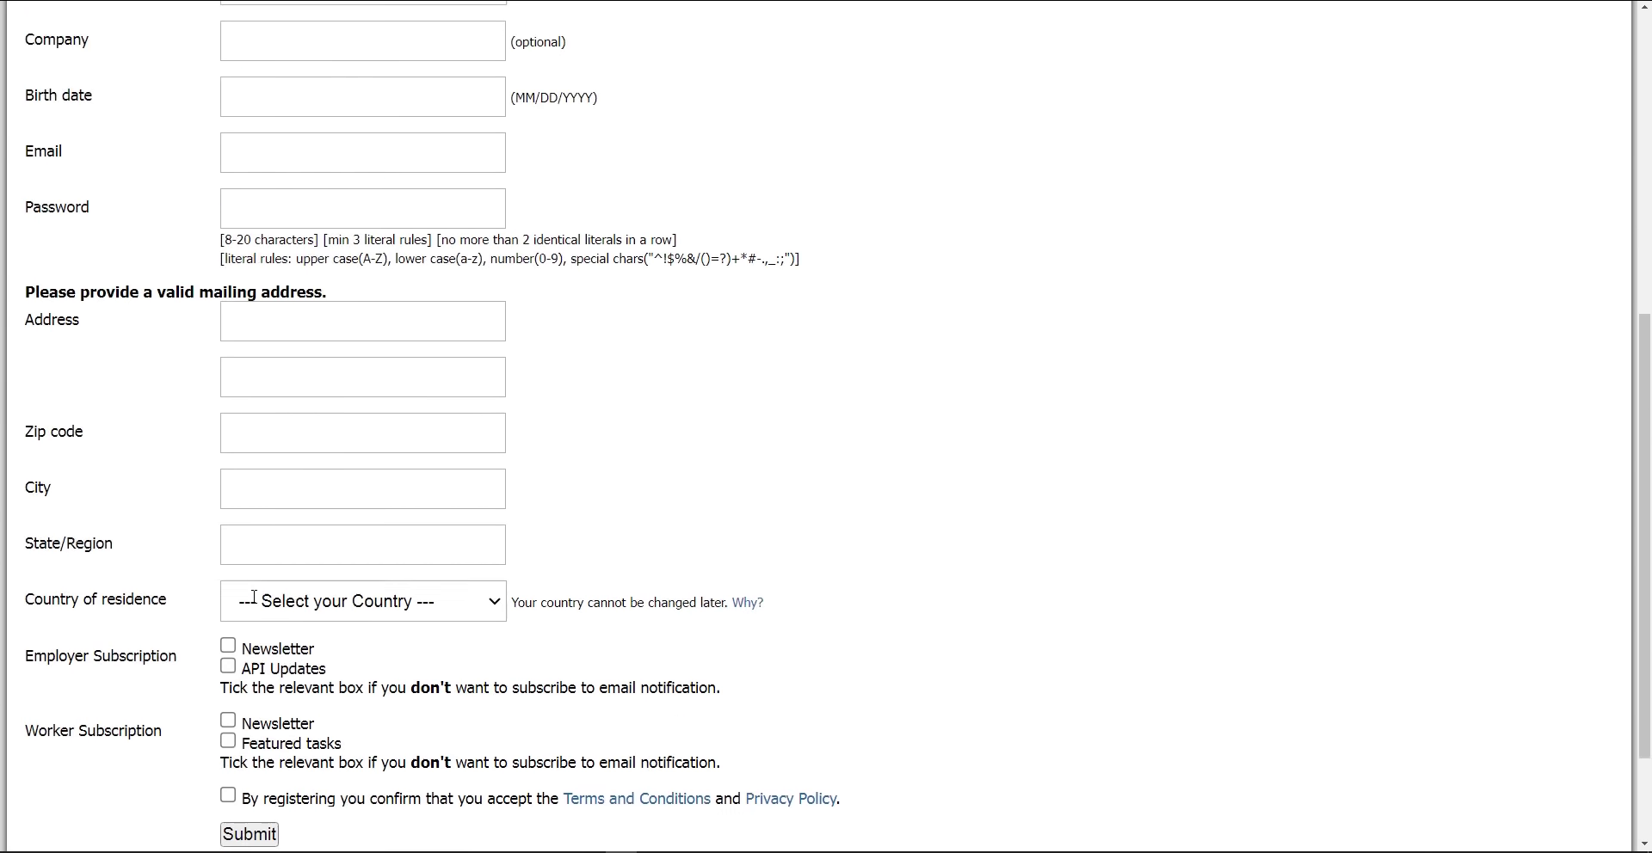
key("ctrl+plus")
key("ctrl+plus")
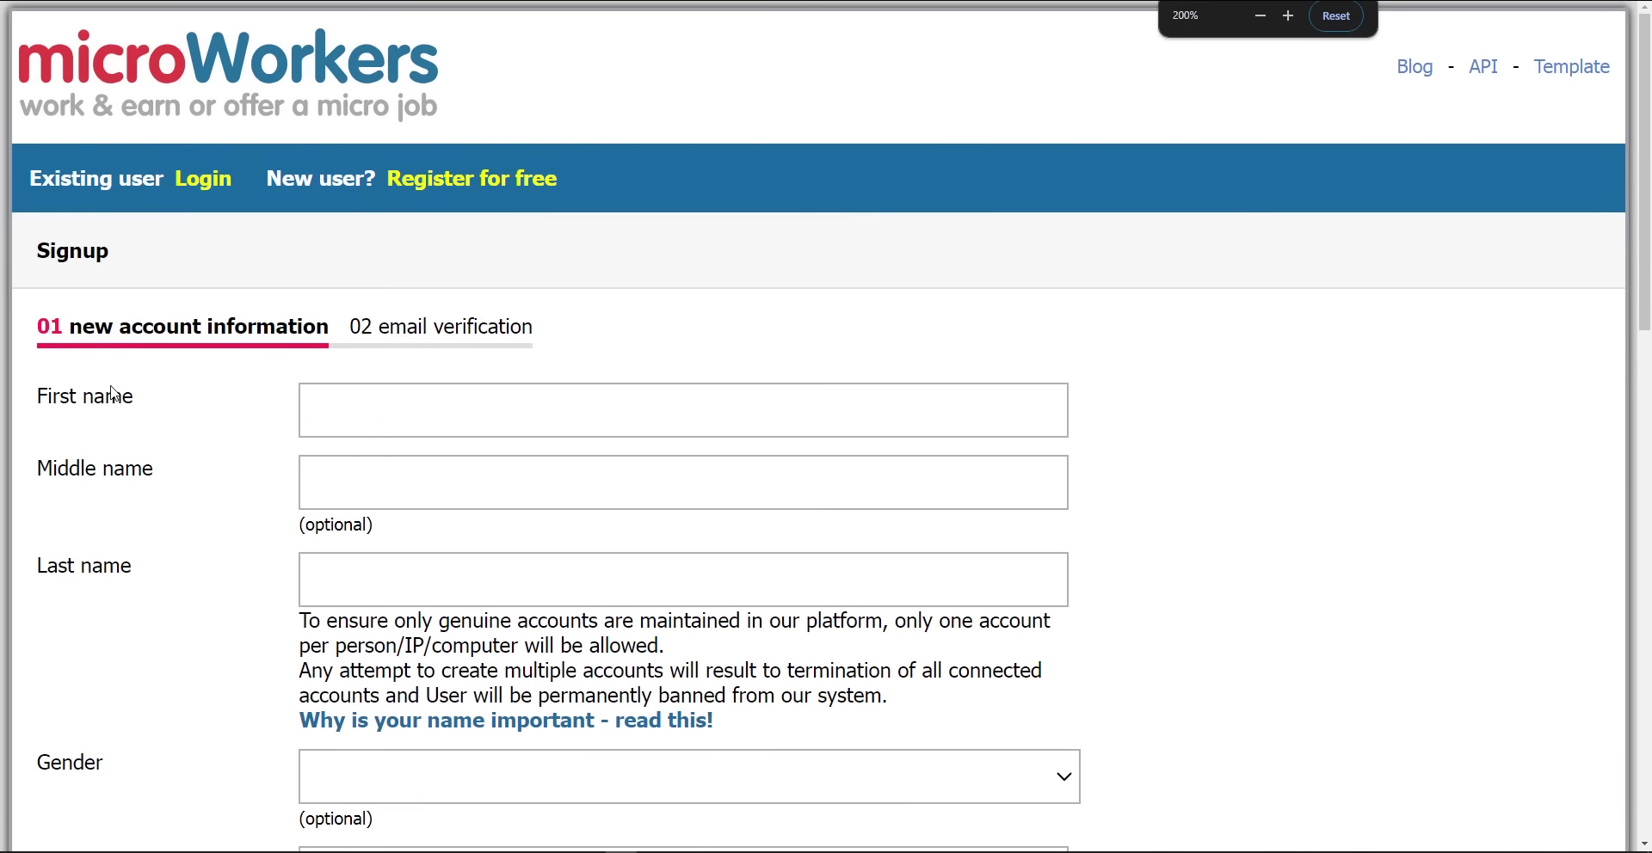
scroll(112, 394, "down", 2)
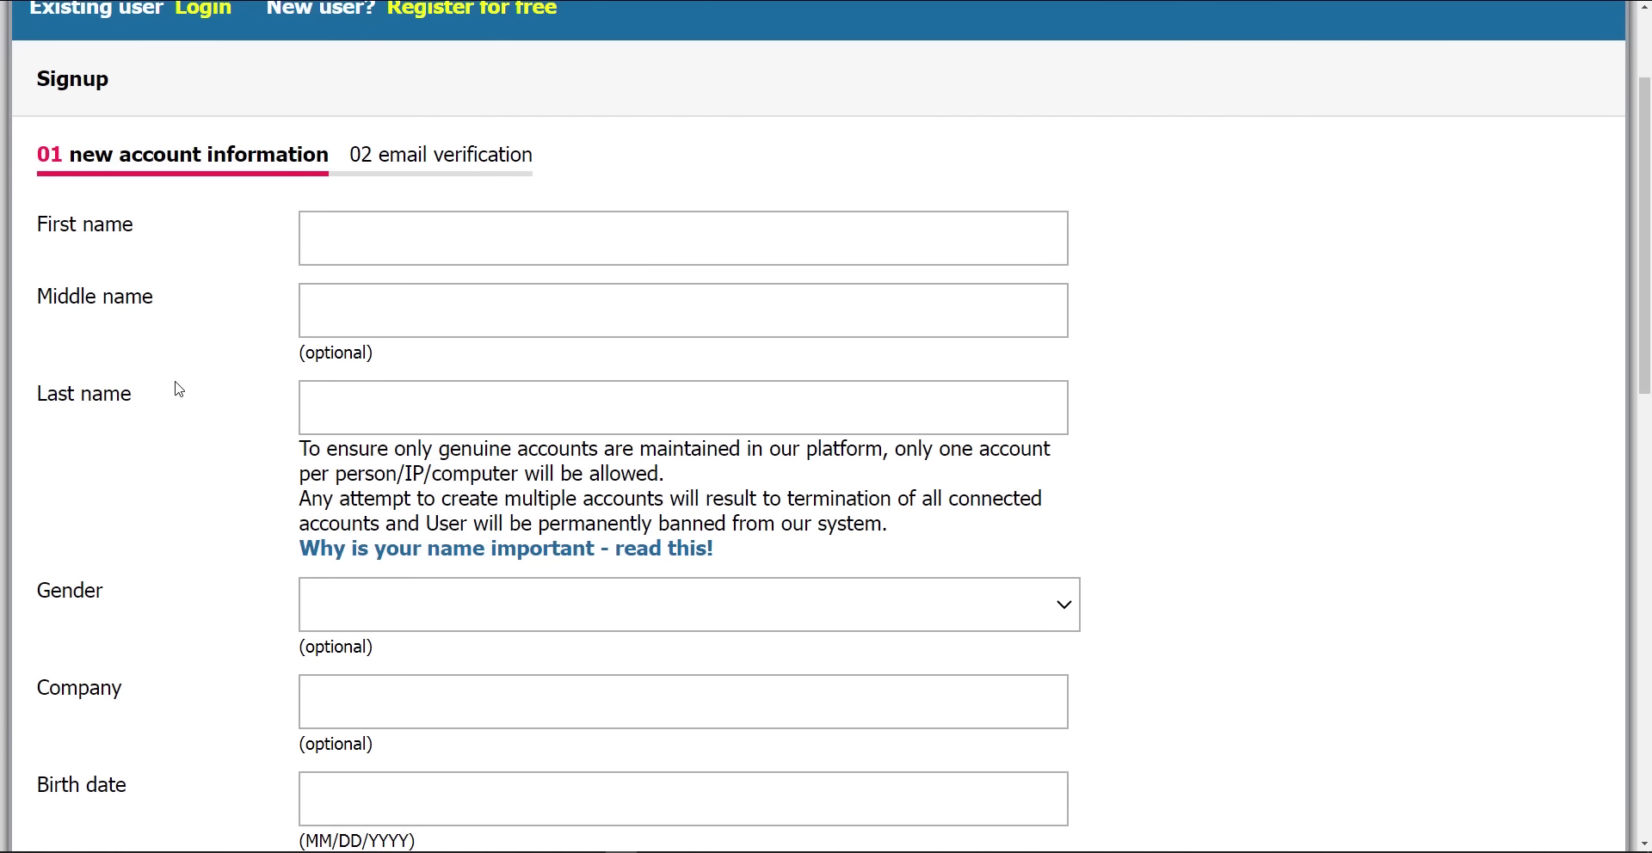
Fill the first and last name from the saved autofill entry, restoring the last name after an edit
left_click(324, 223)
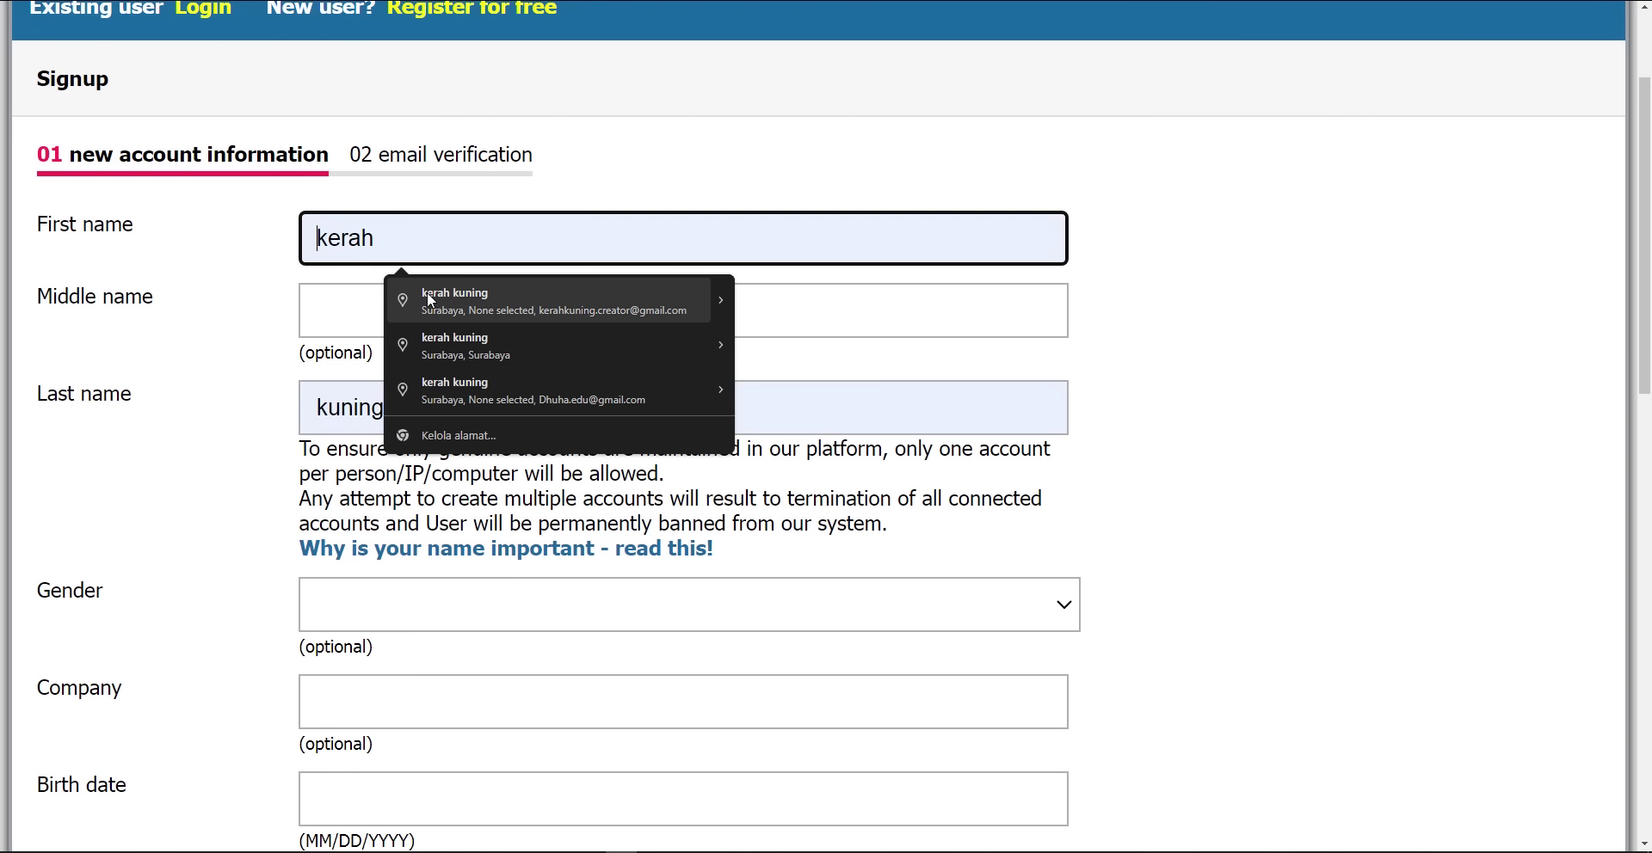
left_click(427, 292)
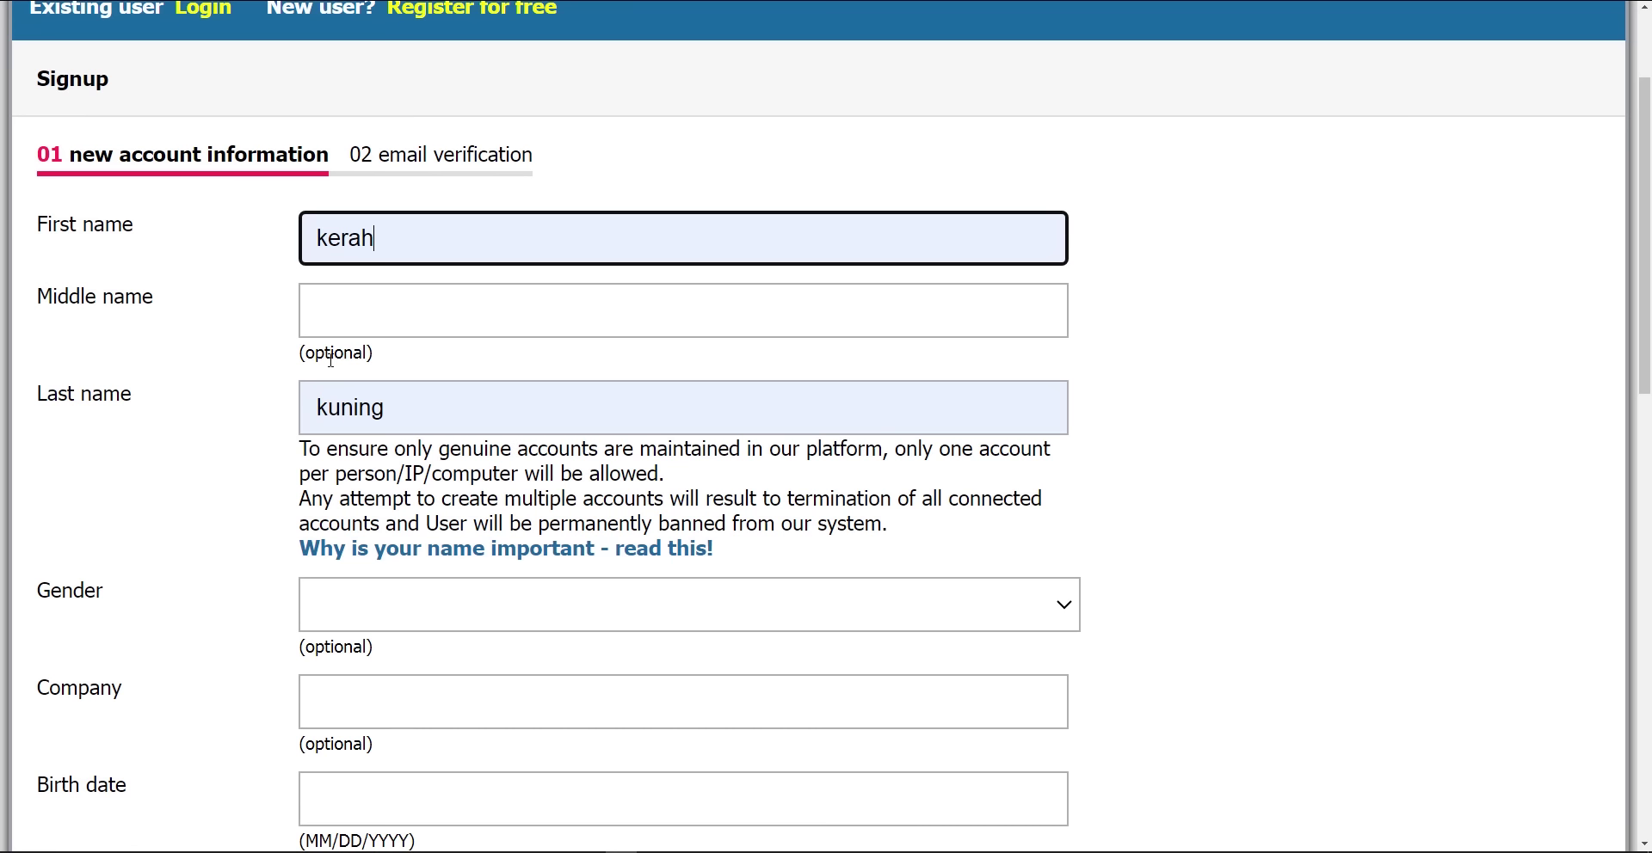
left_click_drag(301, 352, 401, 362)
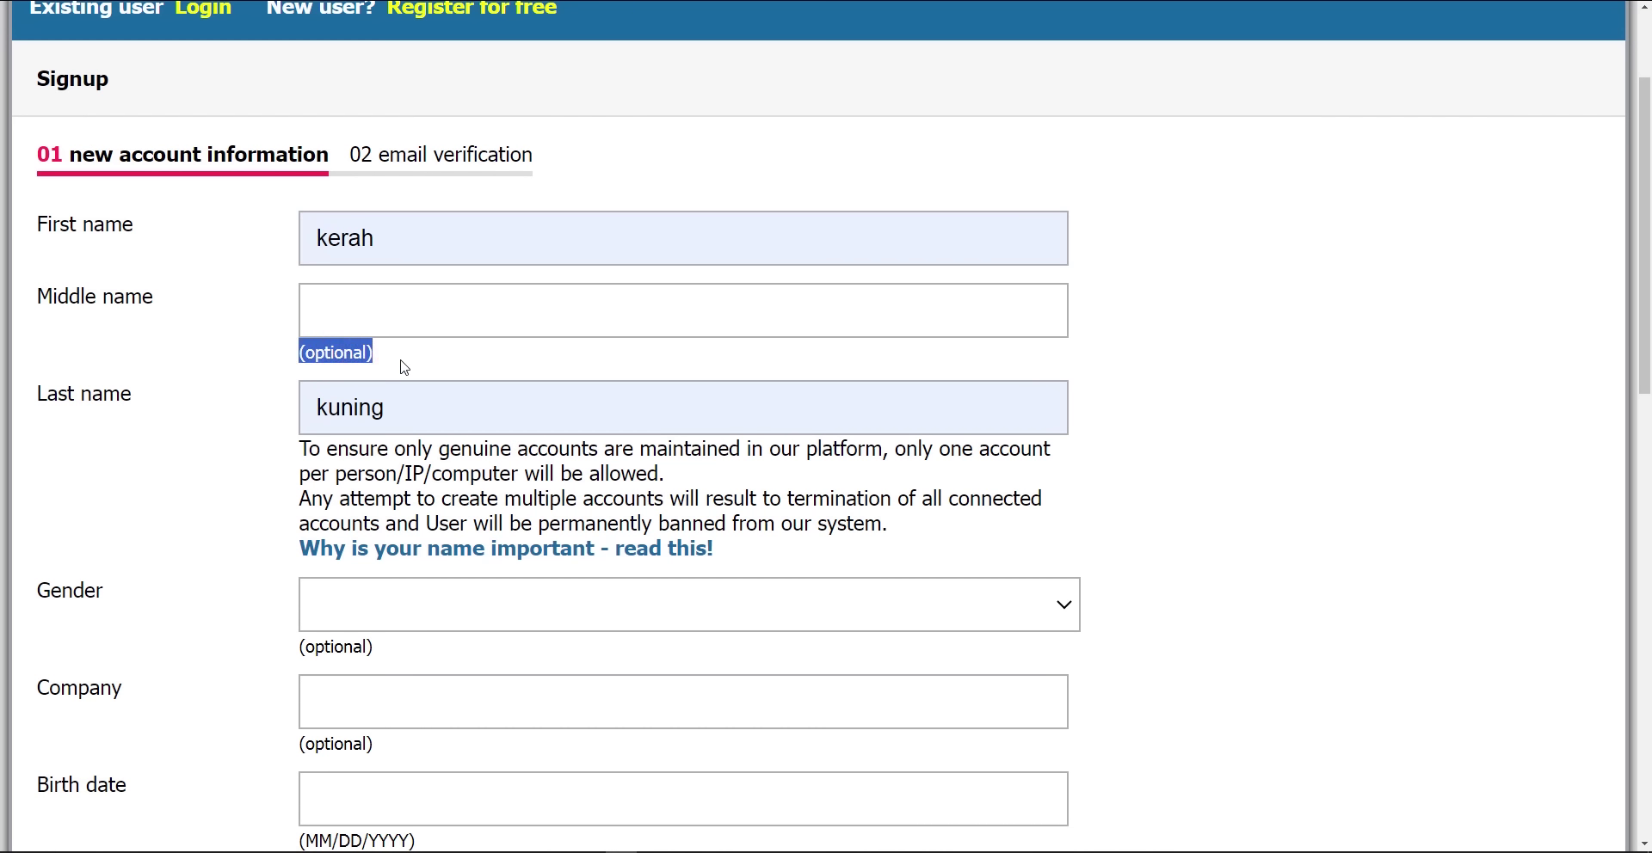
left_click(401, 362)
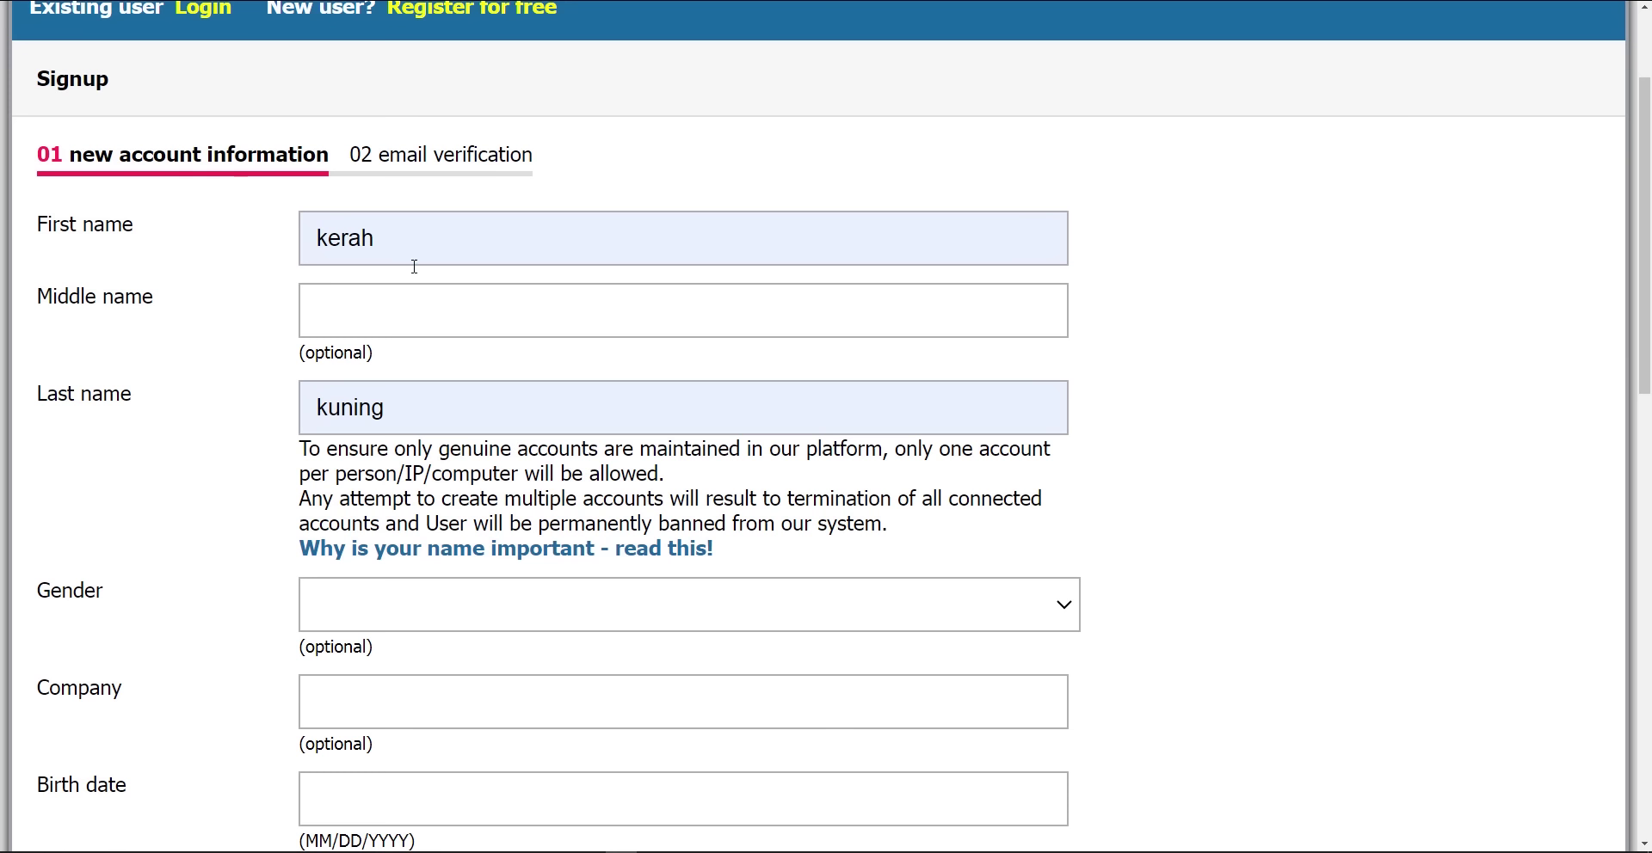
left_click_drag(385, 410, 313, 405)
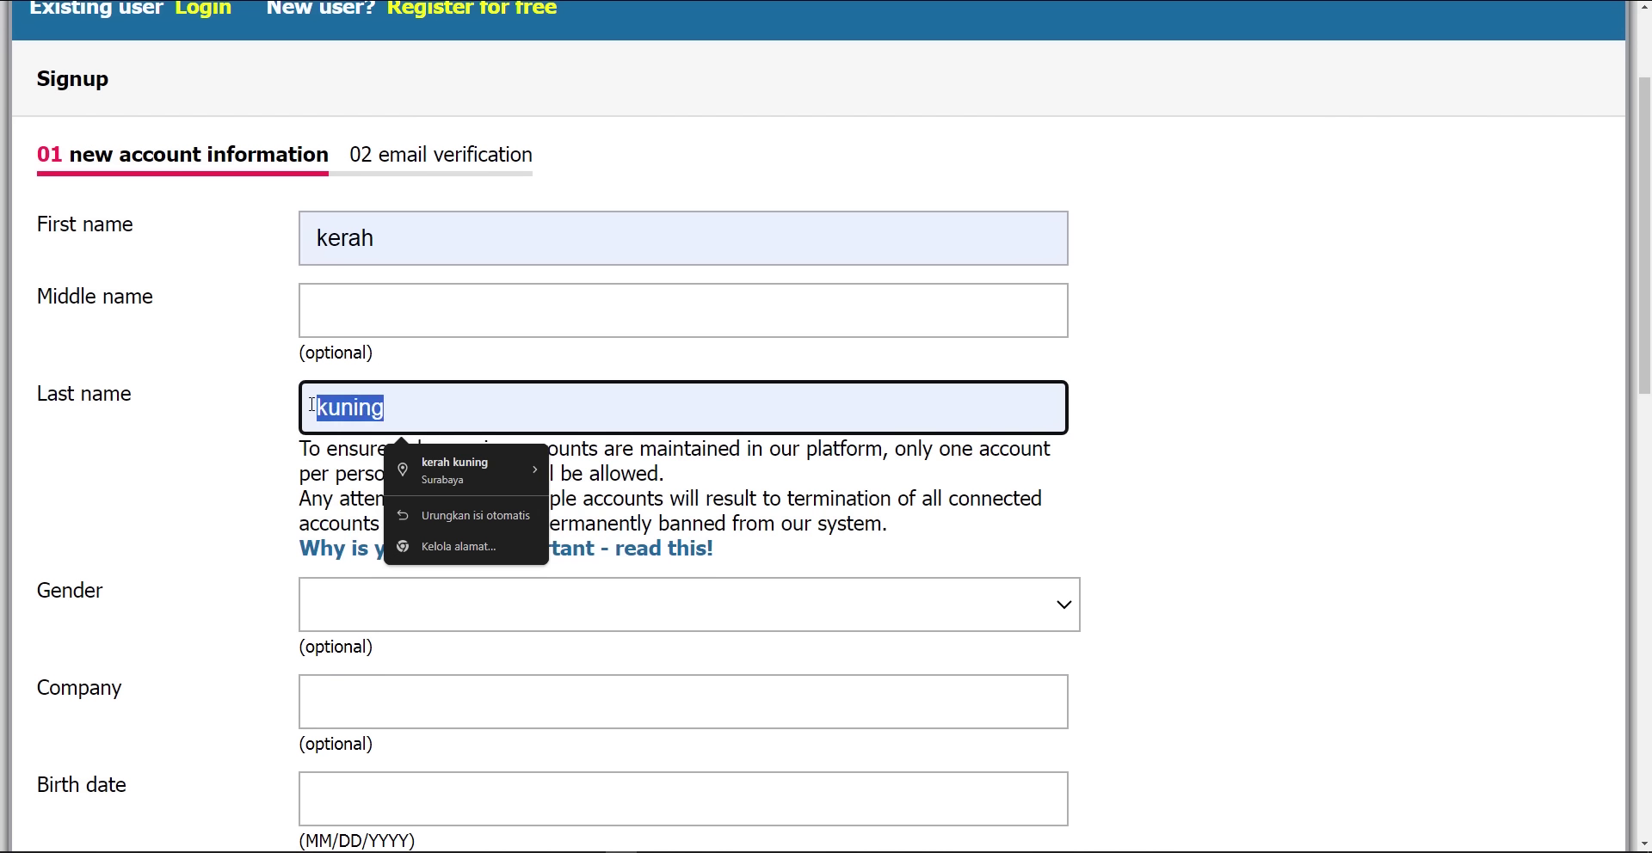
type("-")
left_click(247, 467)
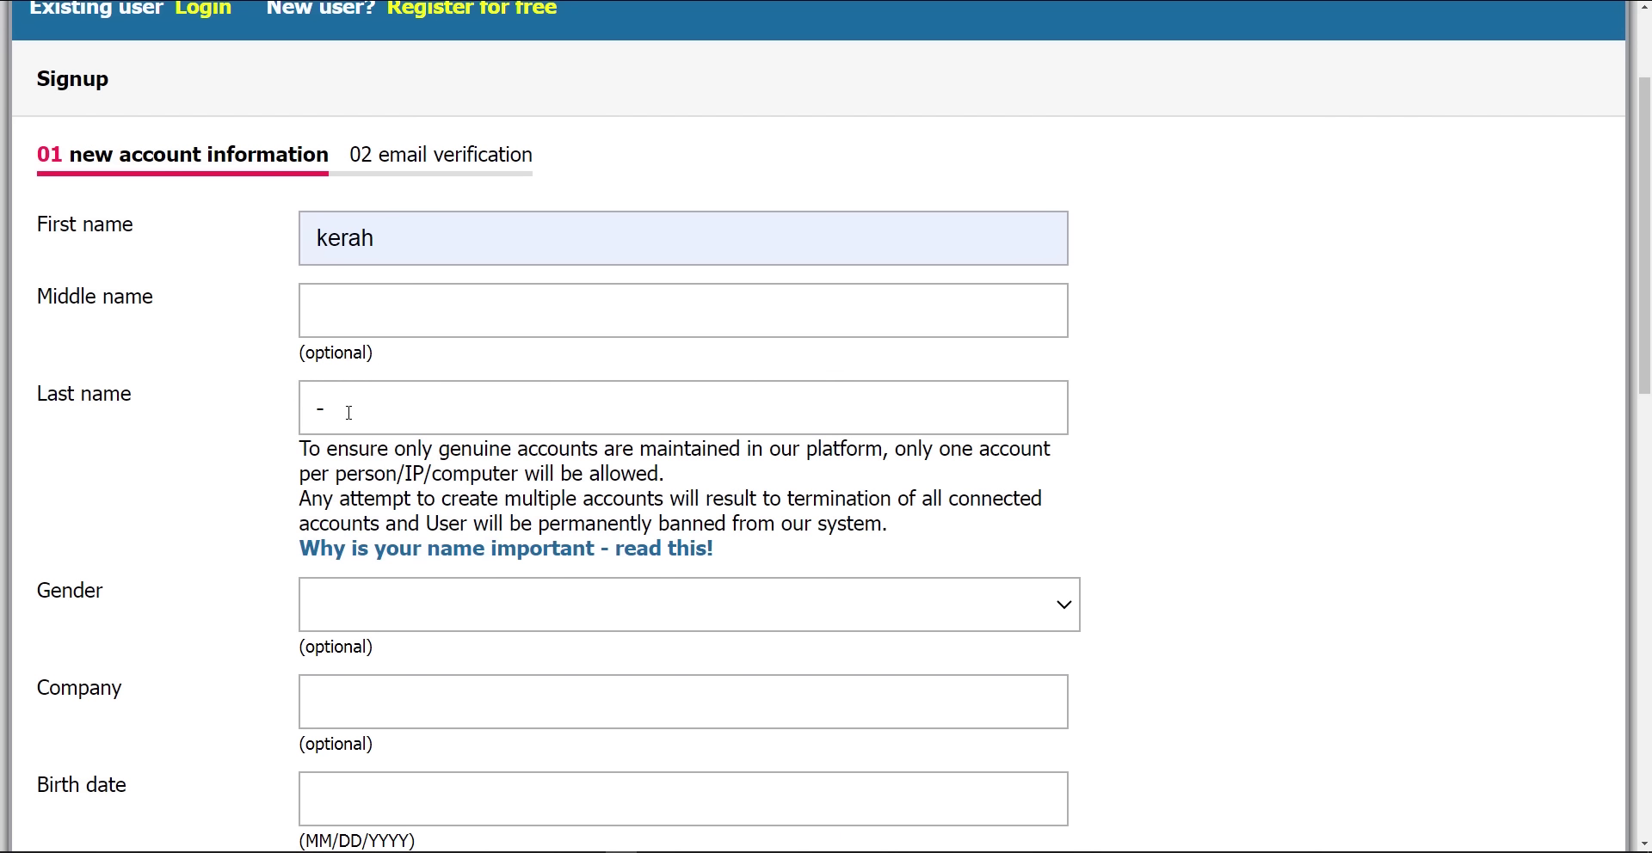
left_click_drag(348, 412, 307, 413)
left_click(419, 468)
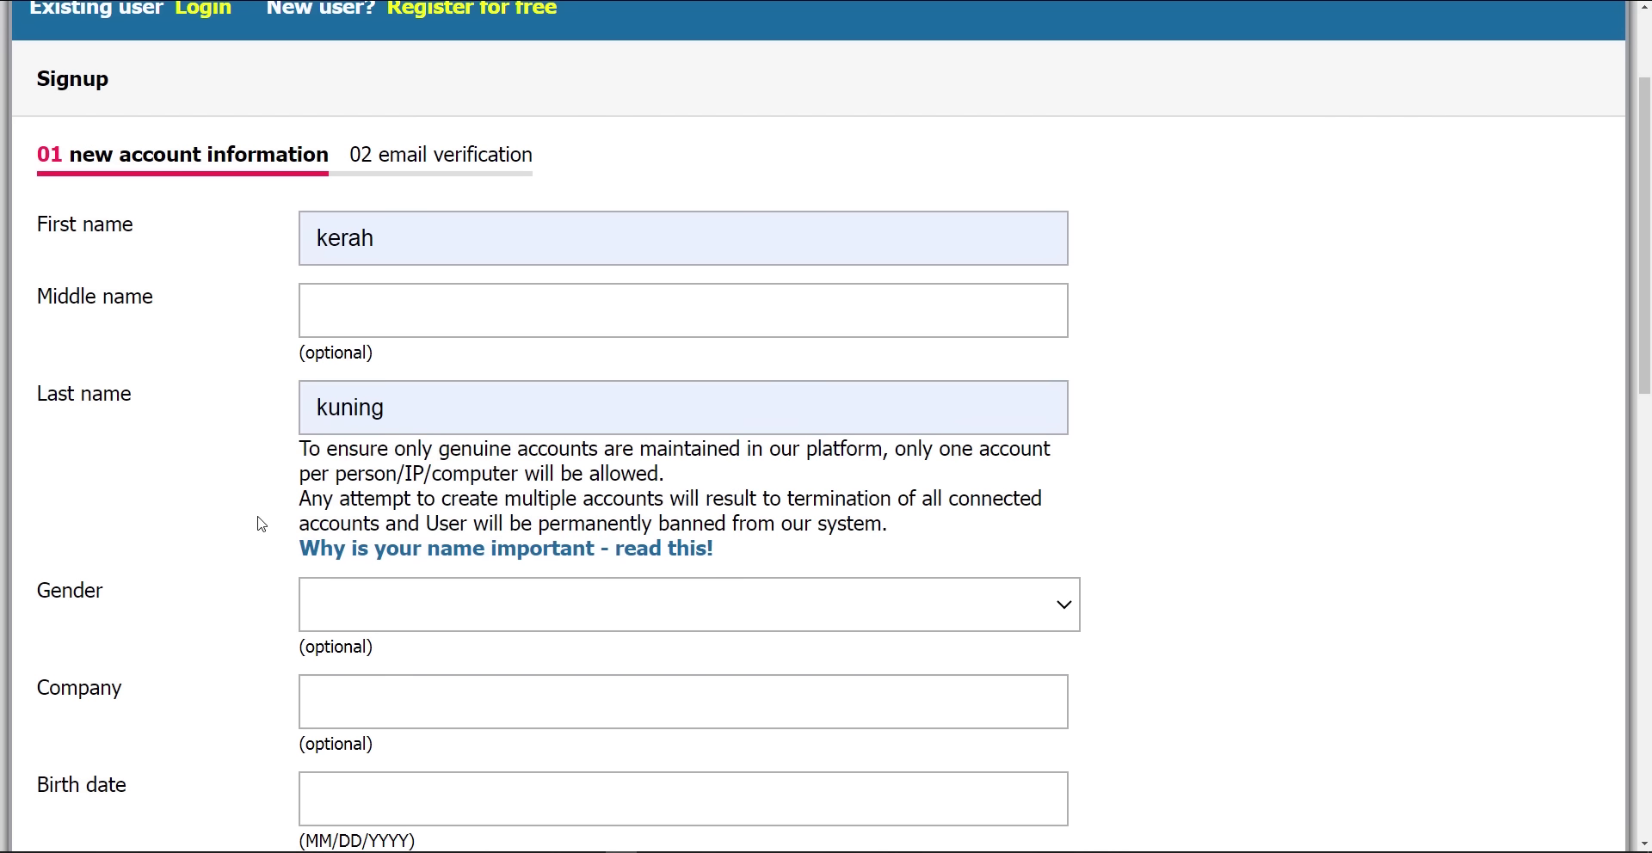
scroll(276, 505, "down", 2)
left_click(362, 458)
Set gender to Male and paste in the birth date
left_click(346, 503)
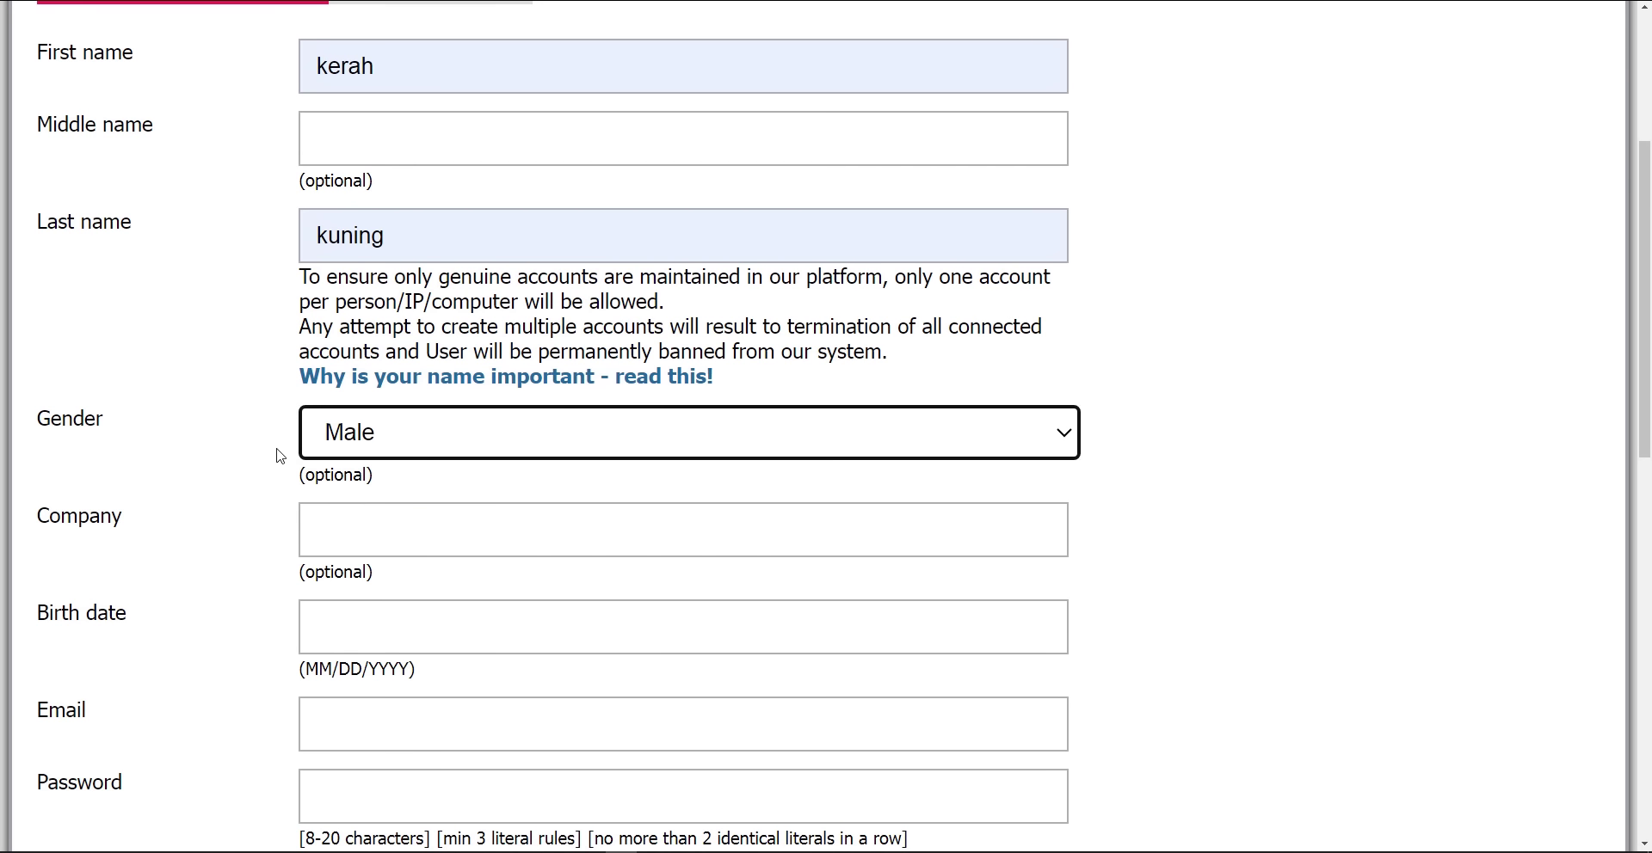
scroll(243, 437, "down", 1)
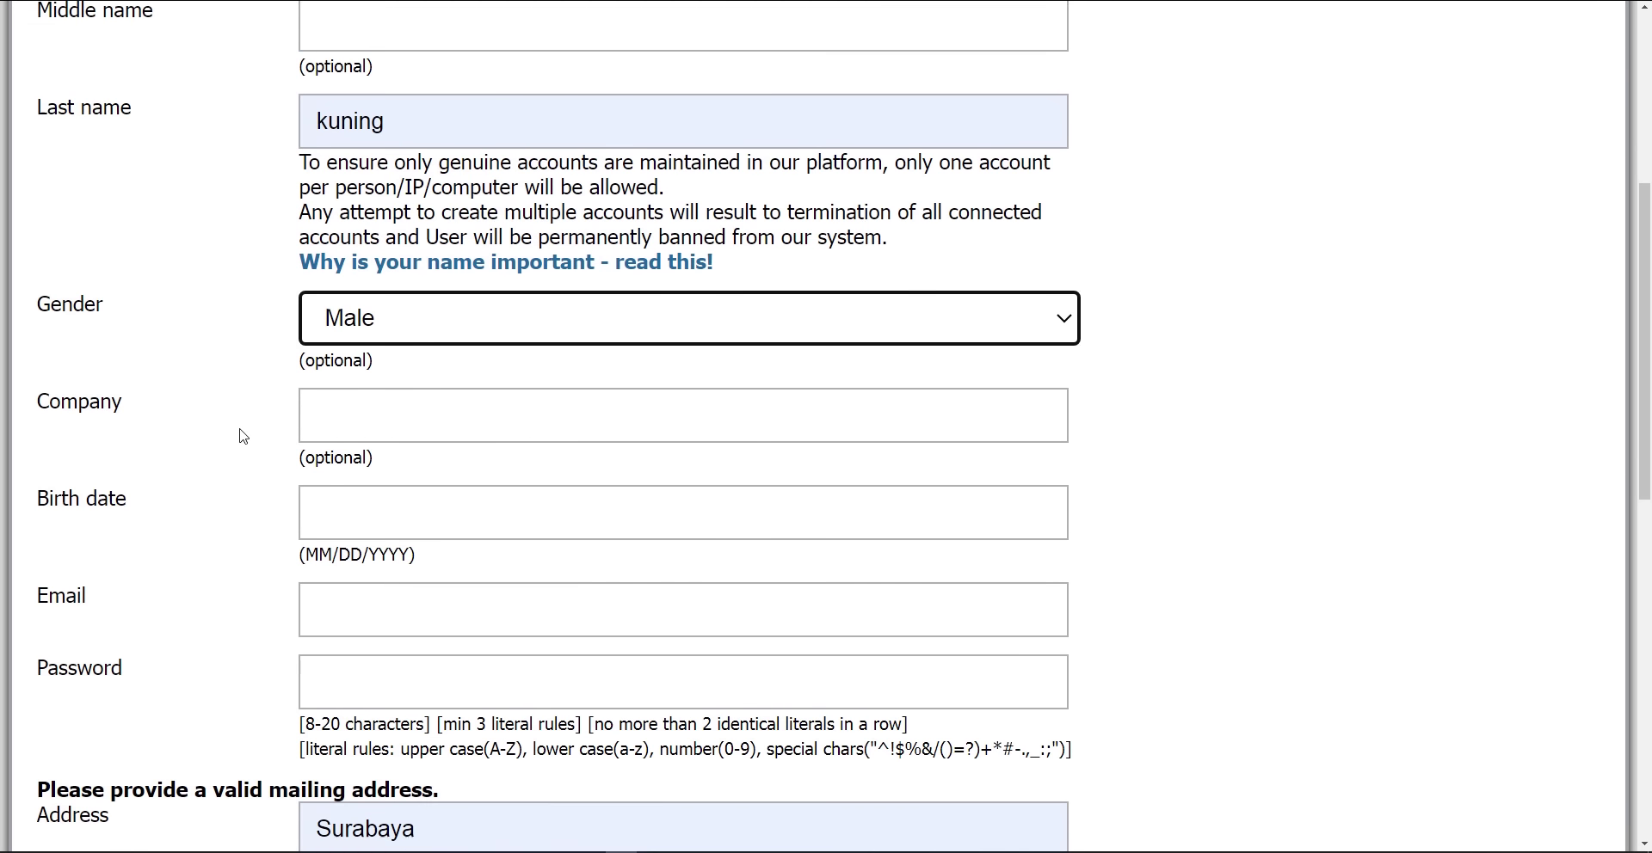
scroll(243, 437, "down", 1)
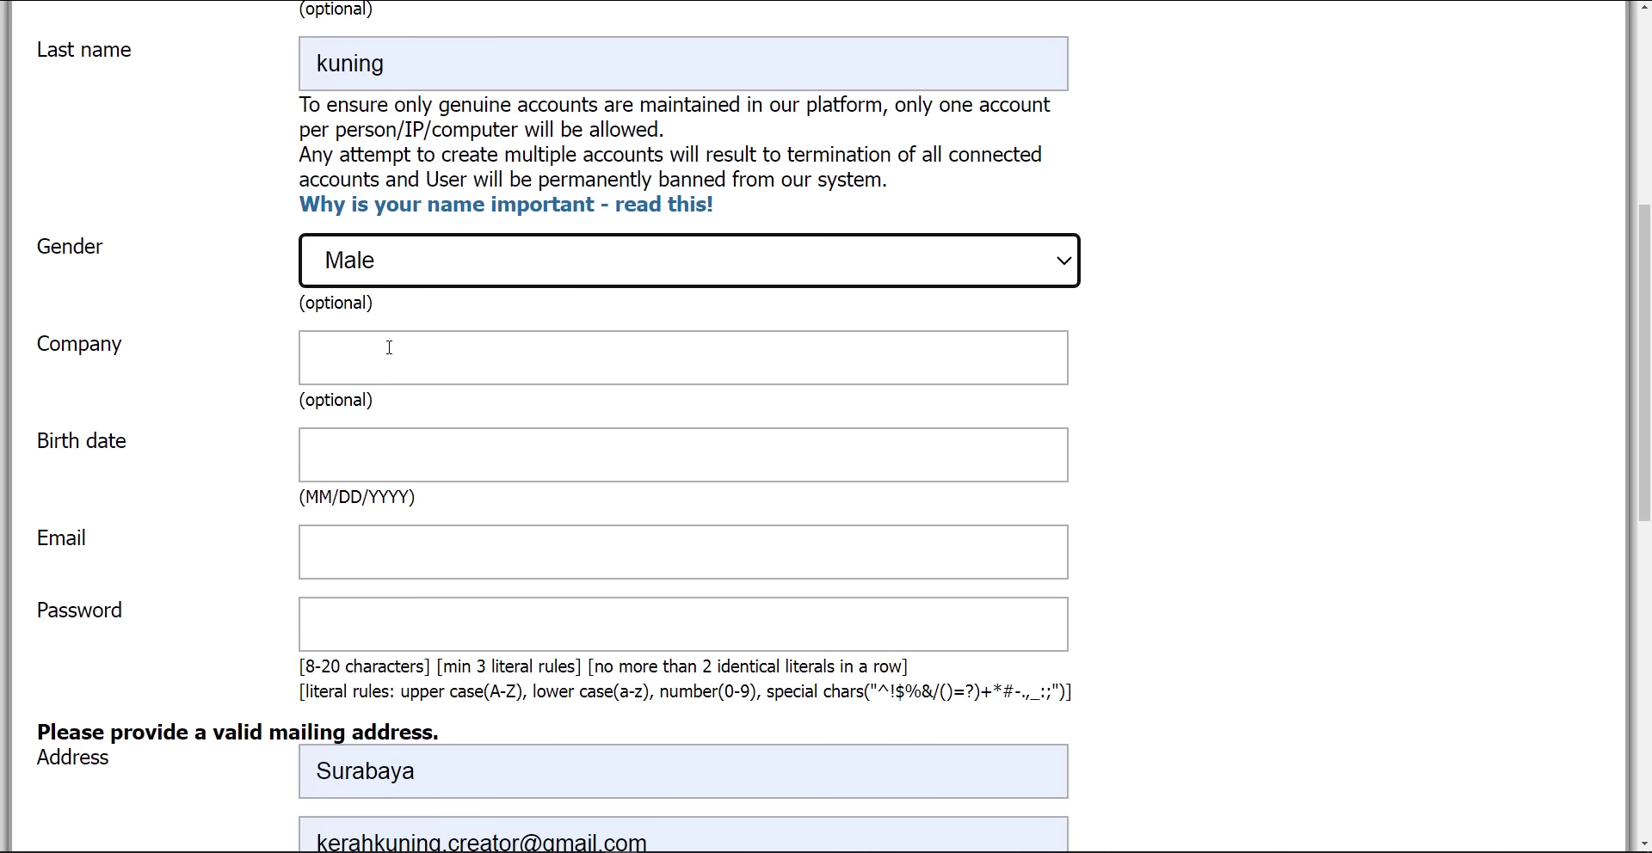
left_click_drag(389, 404, 297, 403)
left_click(278, 447)
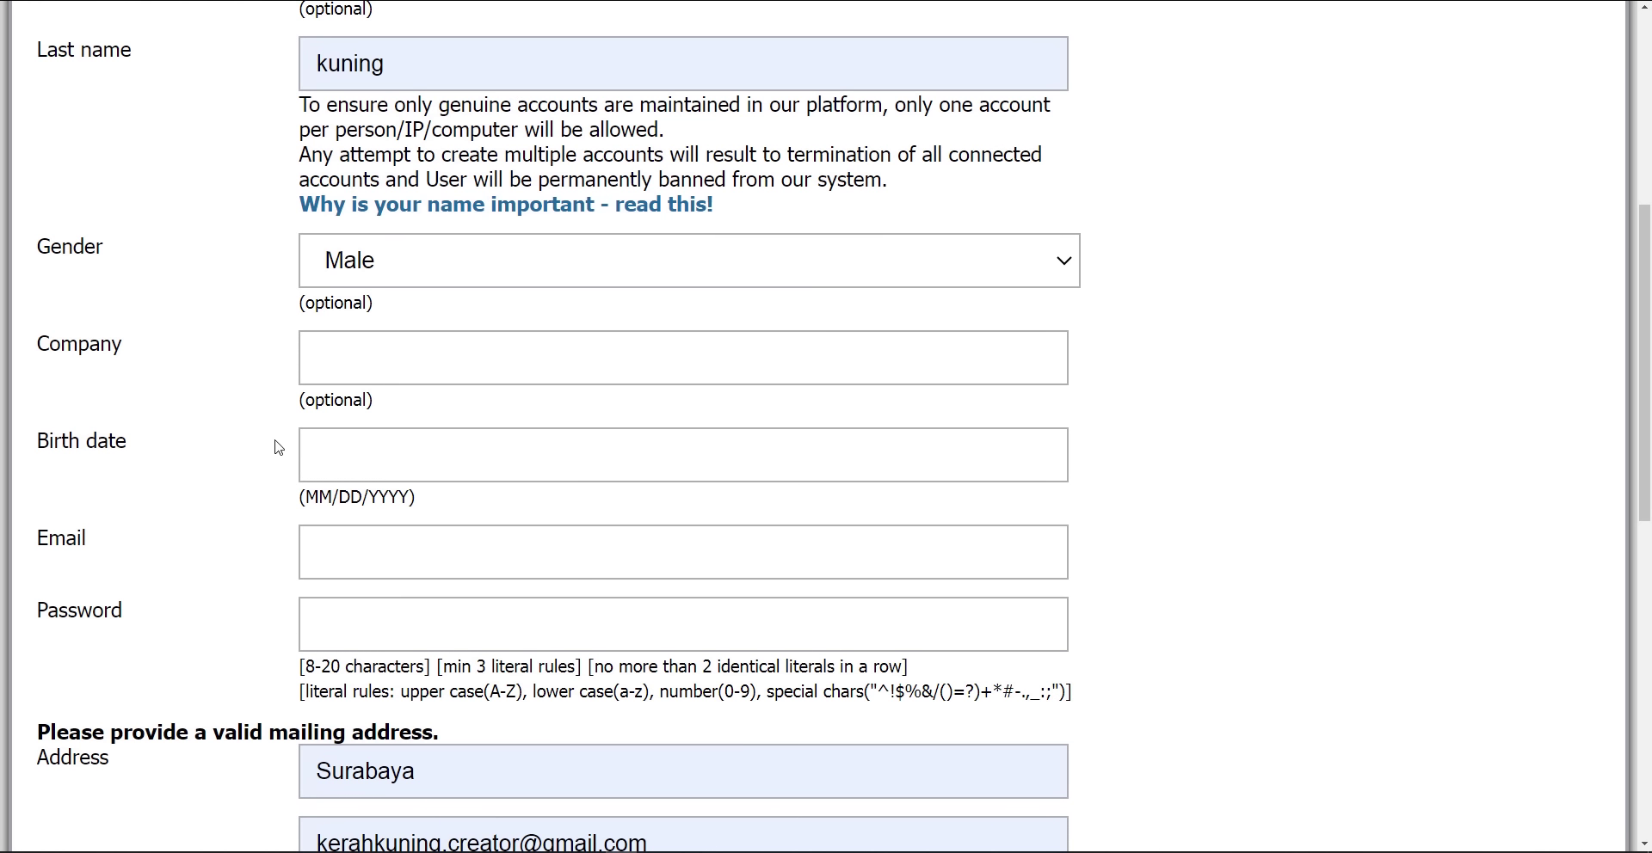
left_click(346, 465)
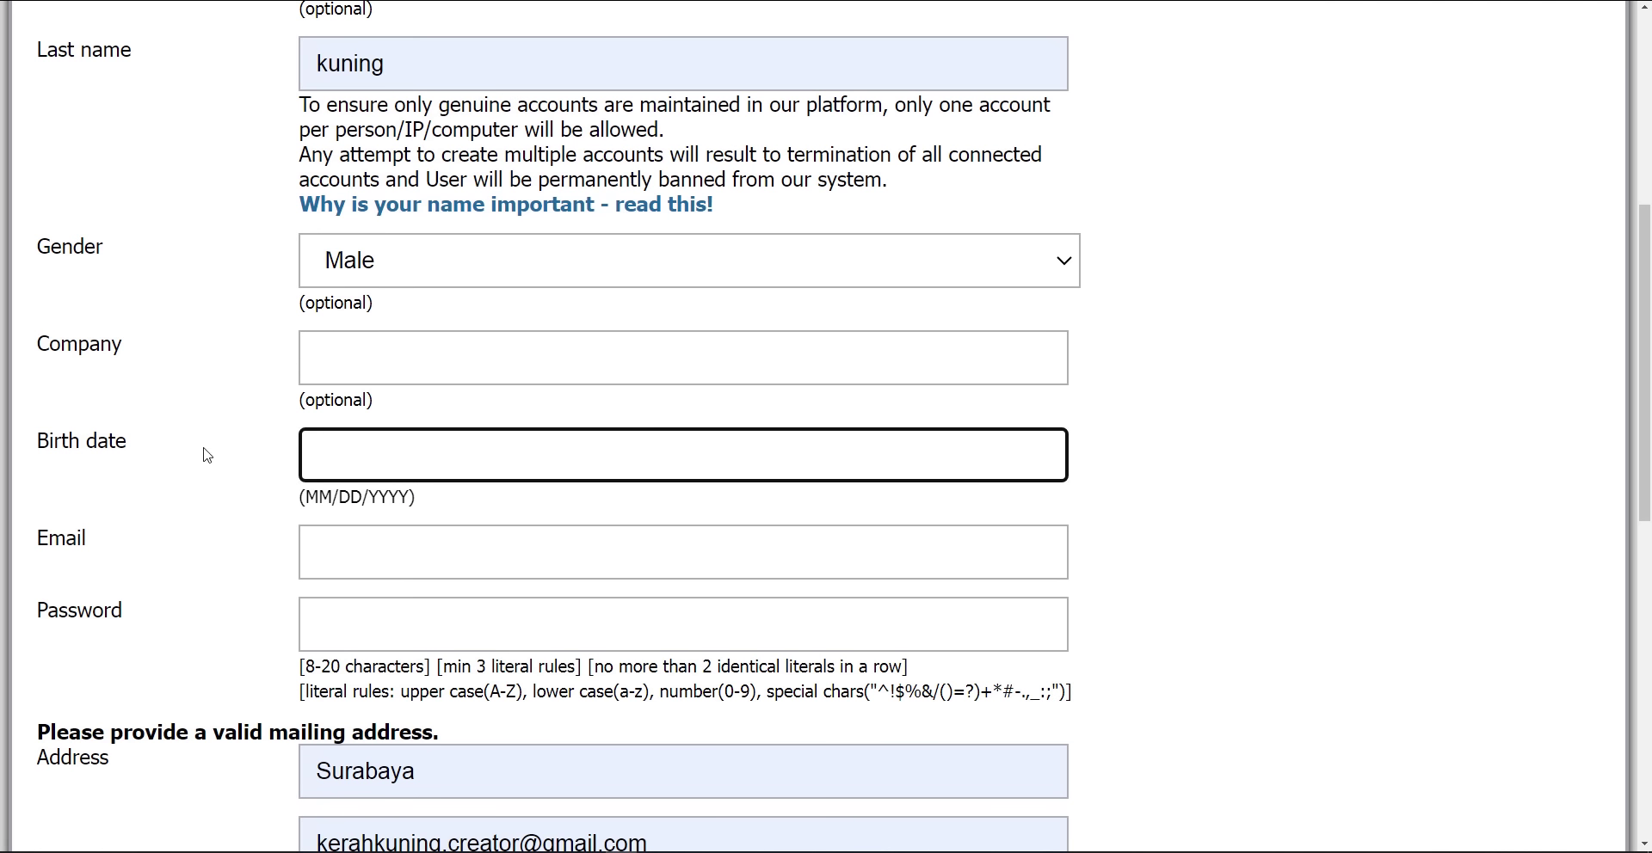
Type the account's Gmail address into Email, correcting the typos along the way
left_click(341, 555)
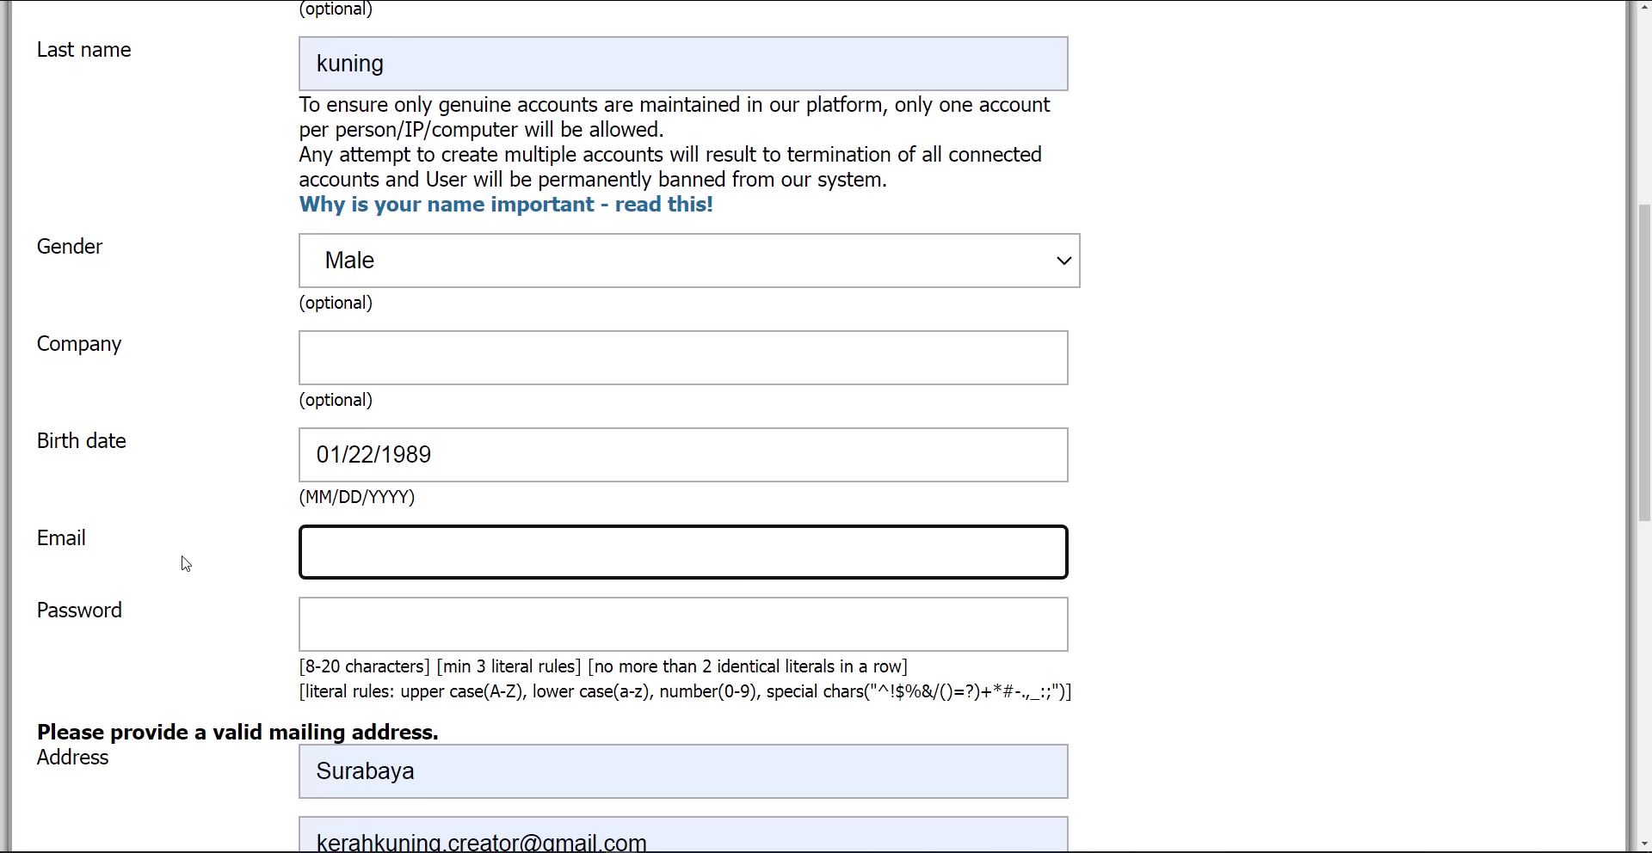
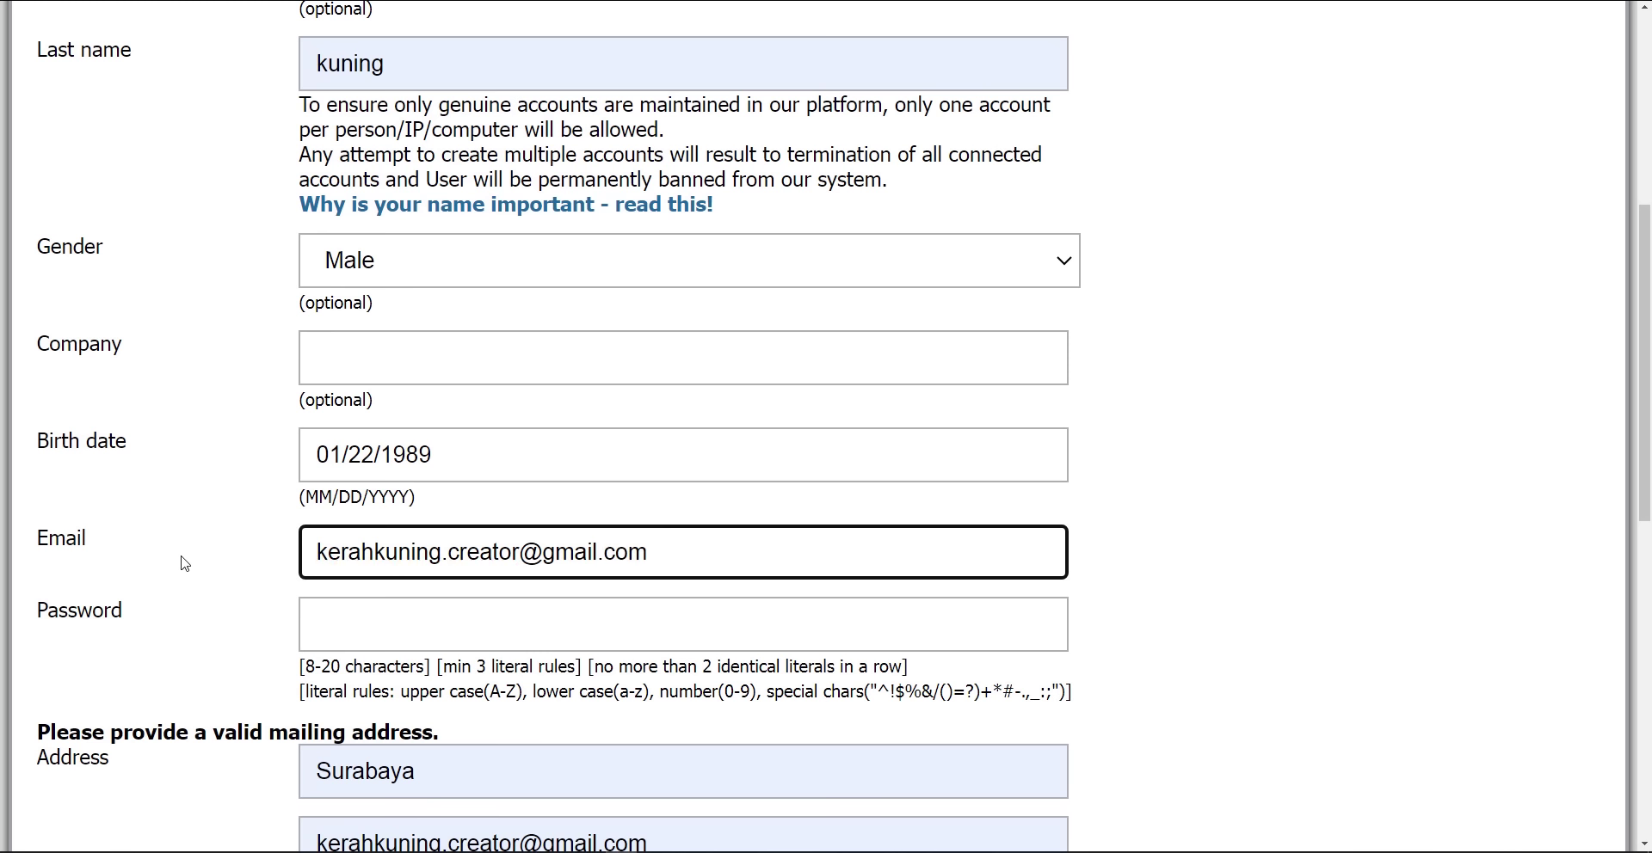
Fill the password from the saved credential and check the City field
scroll(185, 564, "down", 2)
left_click(335, 445)
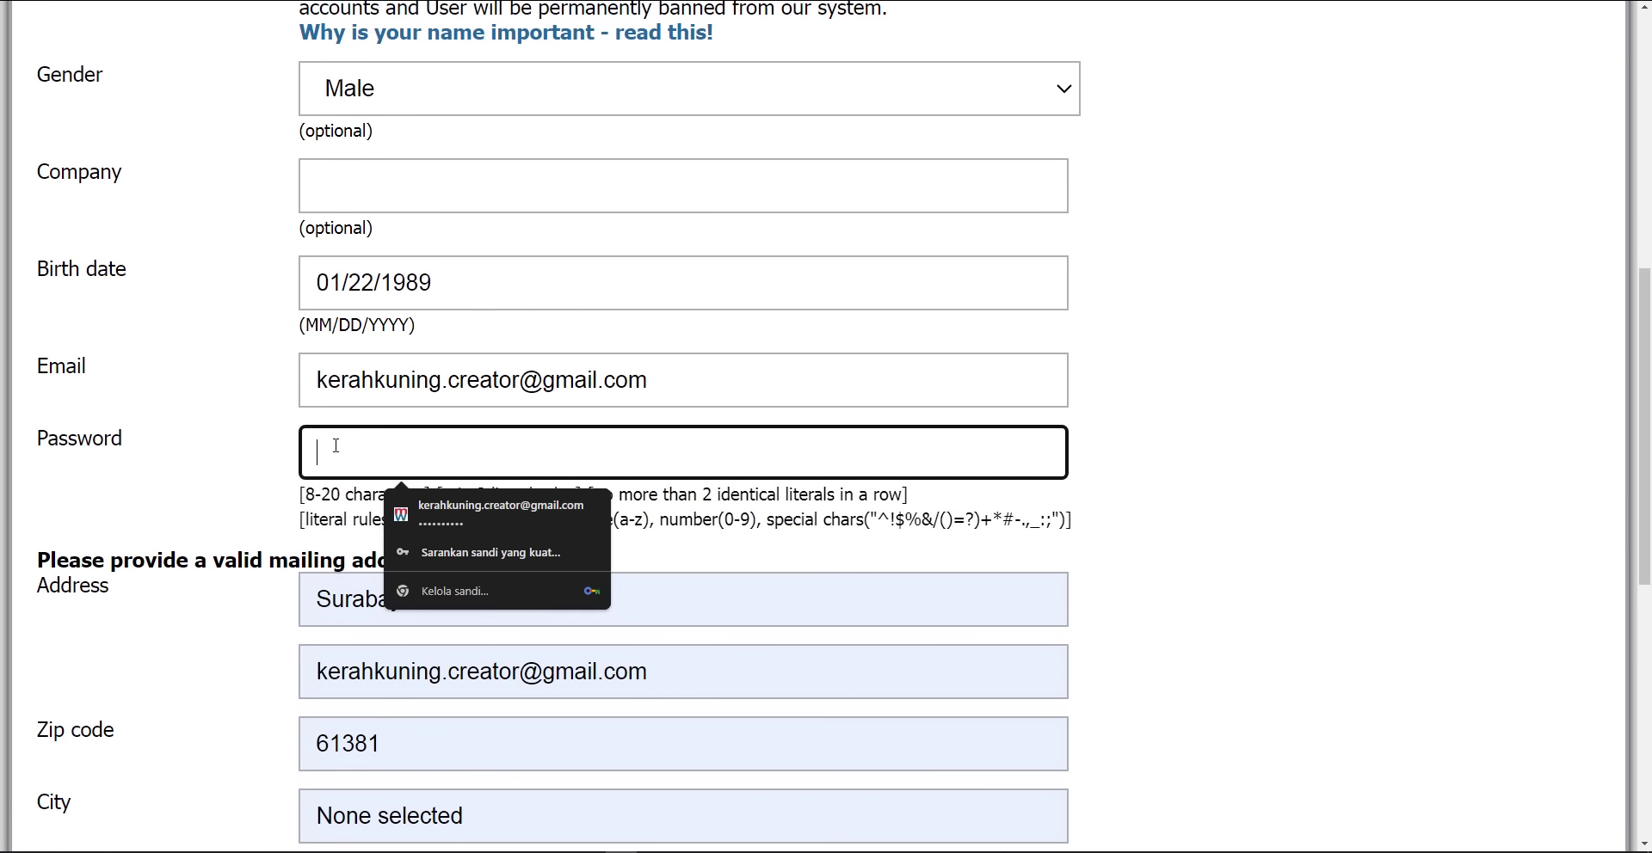
type("•••••")
left_click(394, 530)
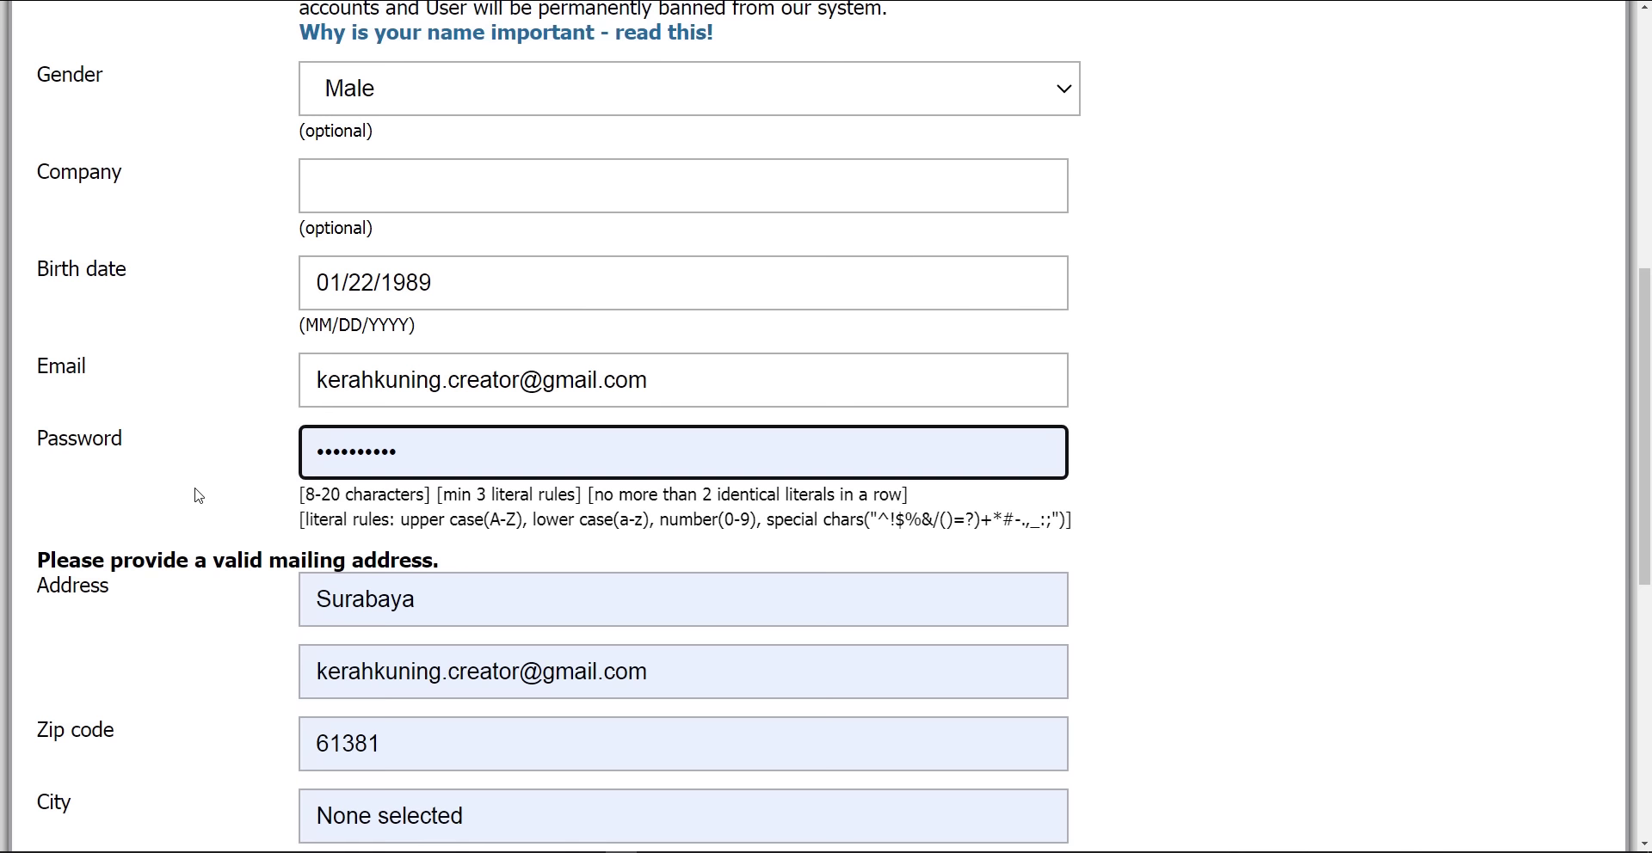
scroll(231, 495, "up", 1)
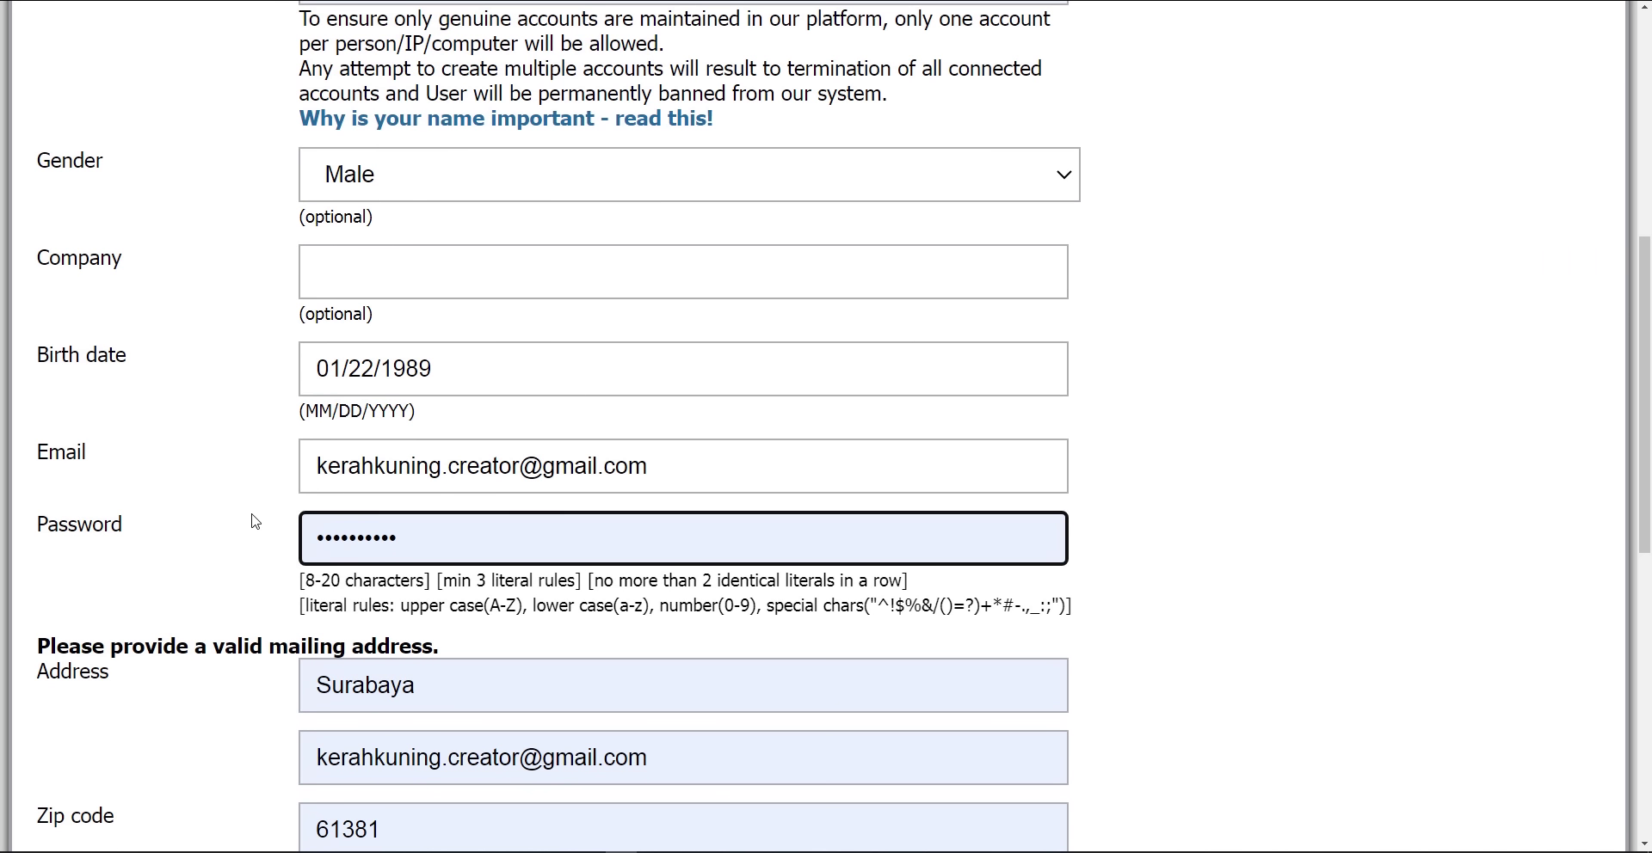
scroll(240, 488, "down", 7)
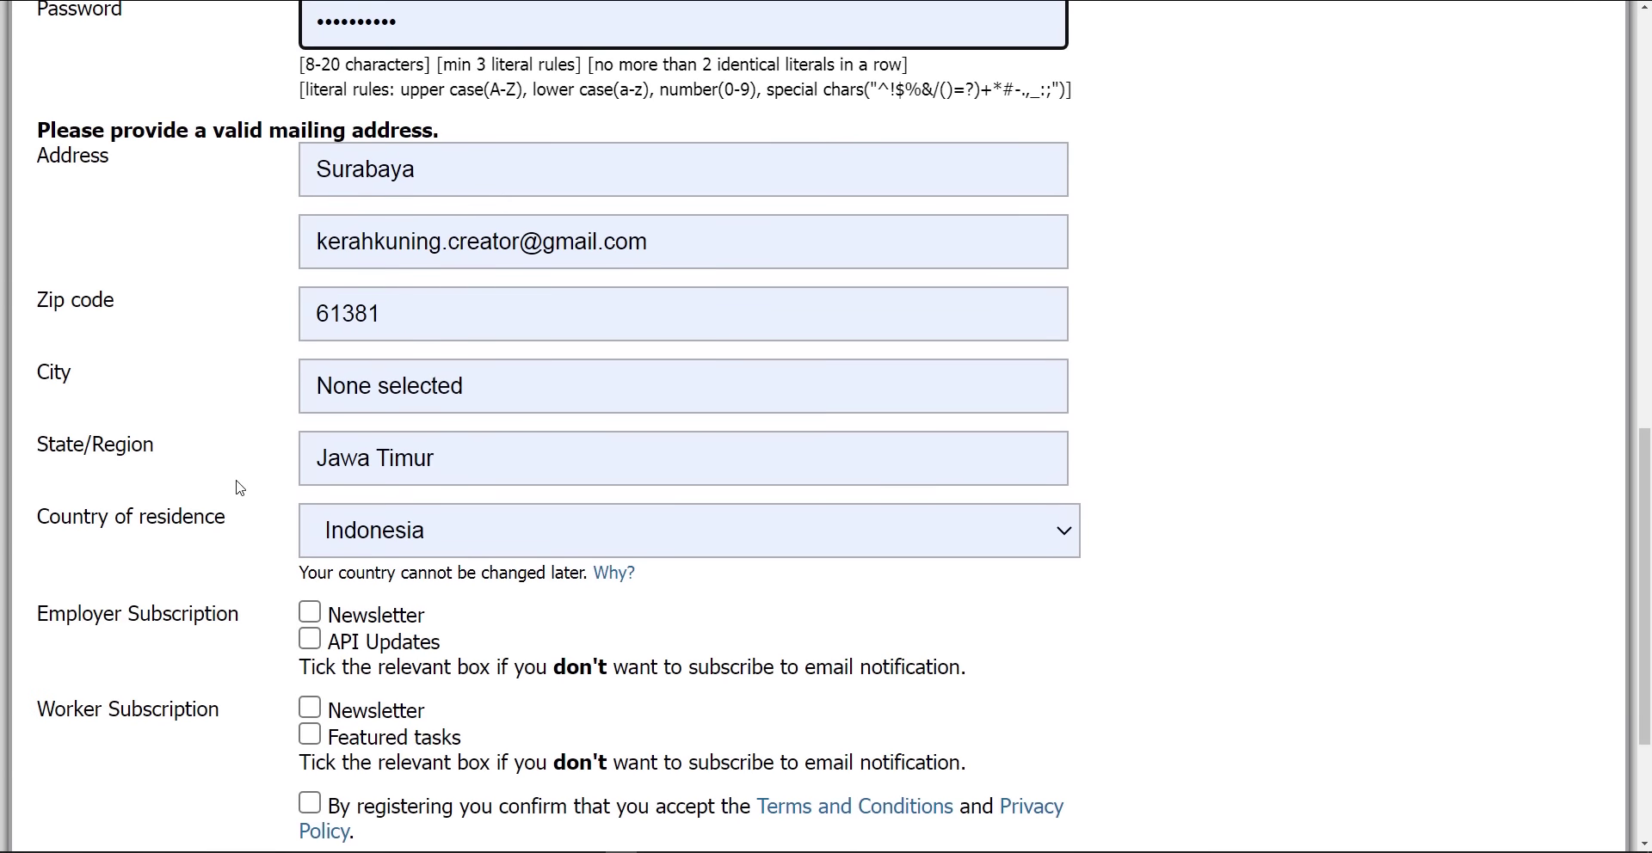
scroll(231, 495, "down", 2)
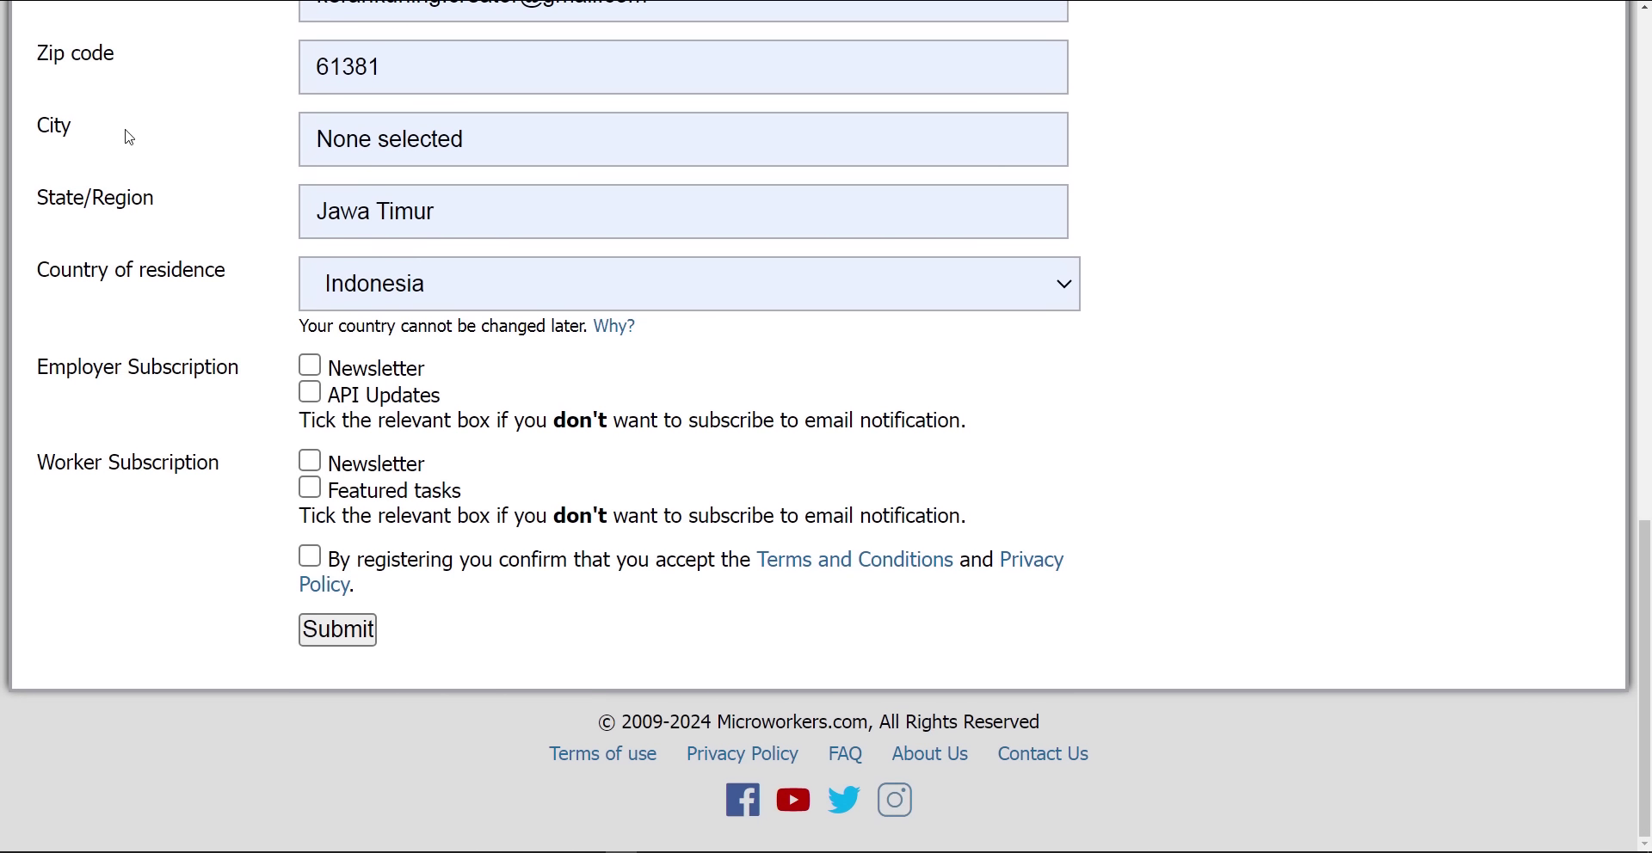
left_click(340, 140)
left_click(267, 178)
scroll(215, 274, "up", 1)
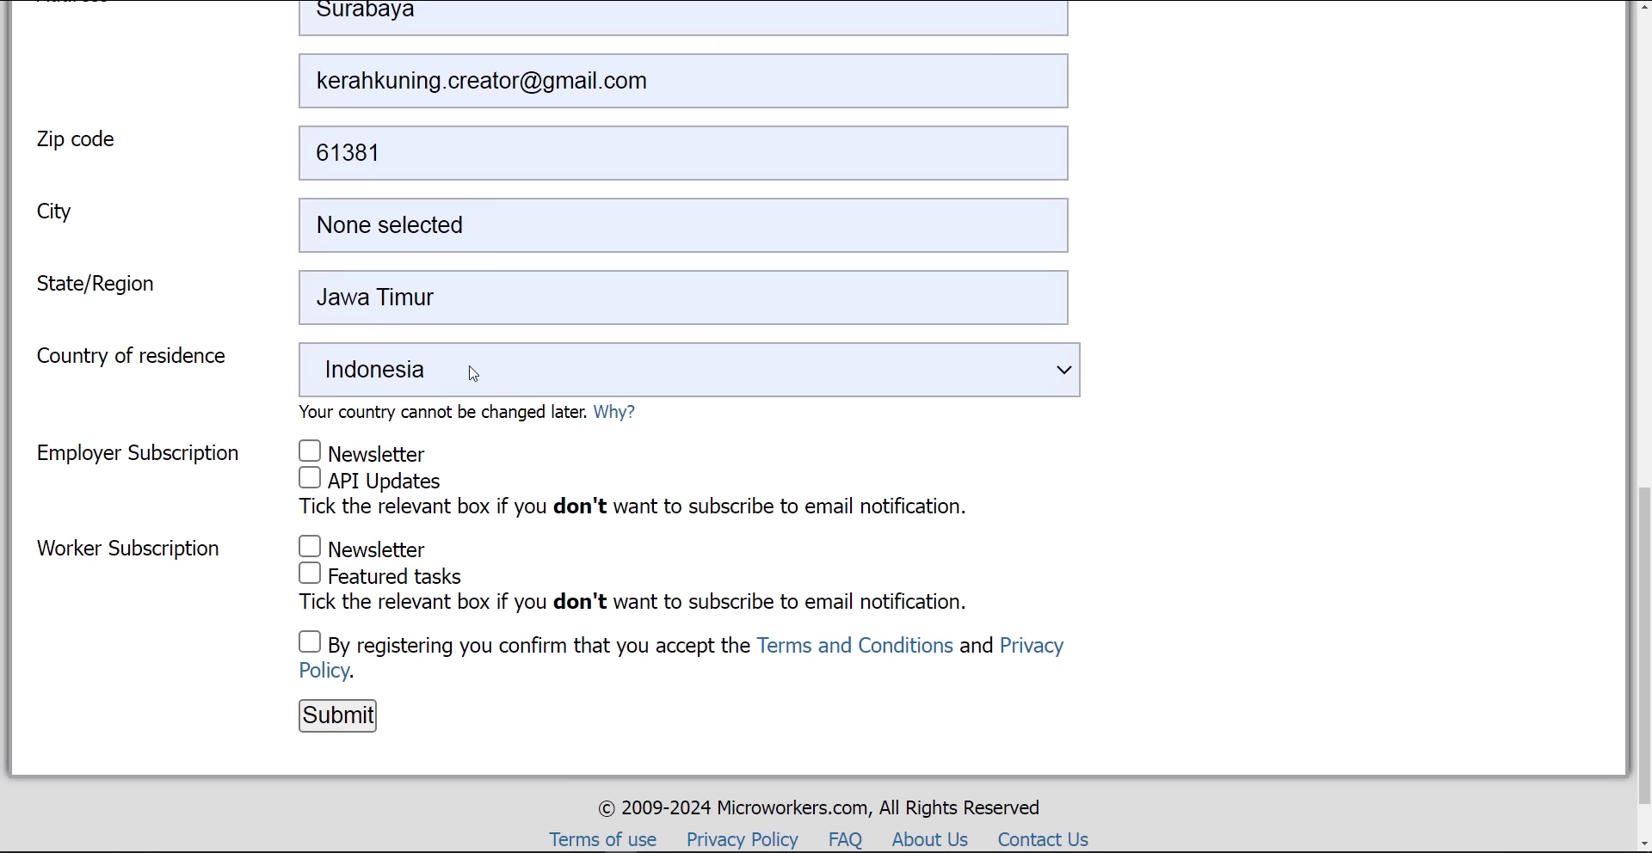
Tick the employer Newsletter, API Updates, worker Newsletter and Featured tasks boxes, then accept the Terms
left_click(310, 452)
left_click(310, 478)
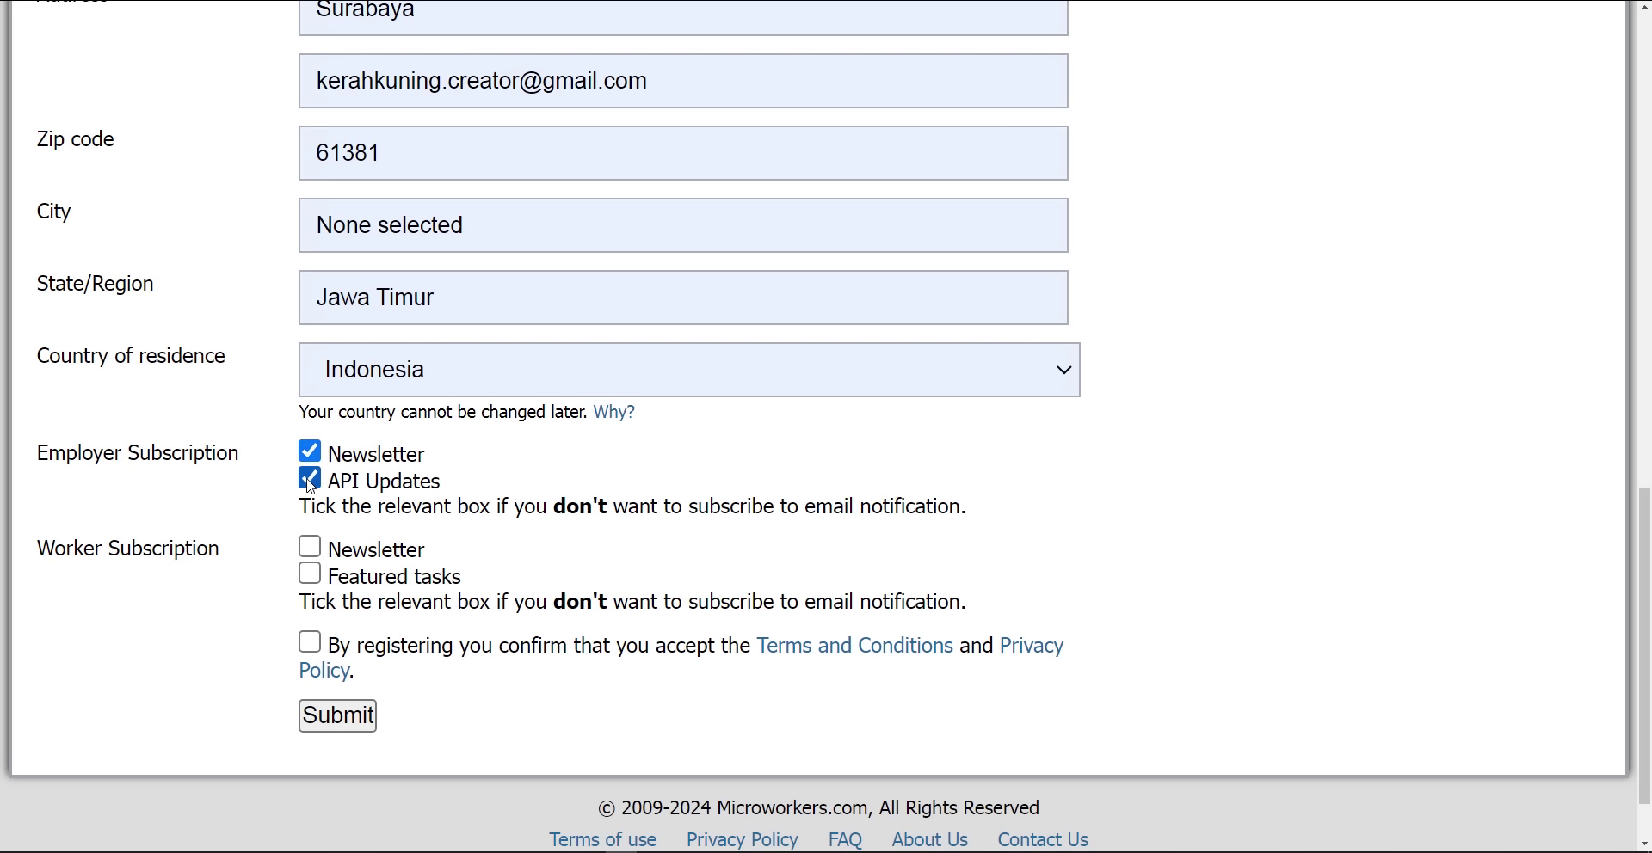
left_click(310, 547)
left_click(310, 574)
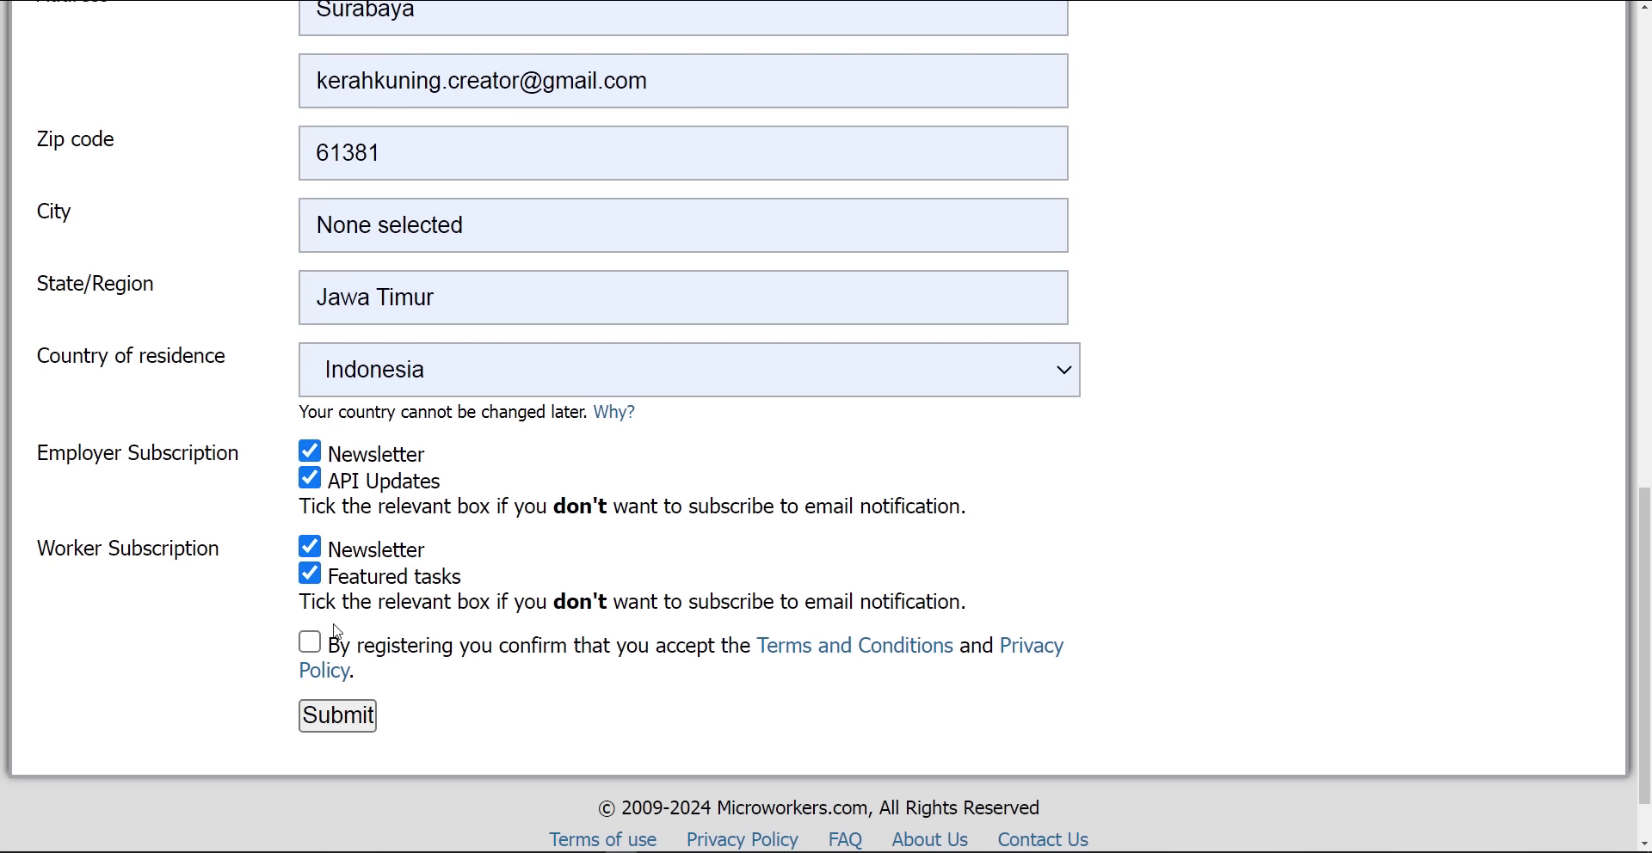
left_click(314, 648)
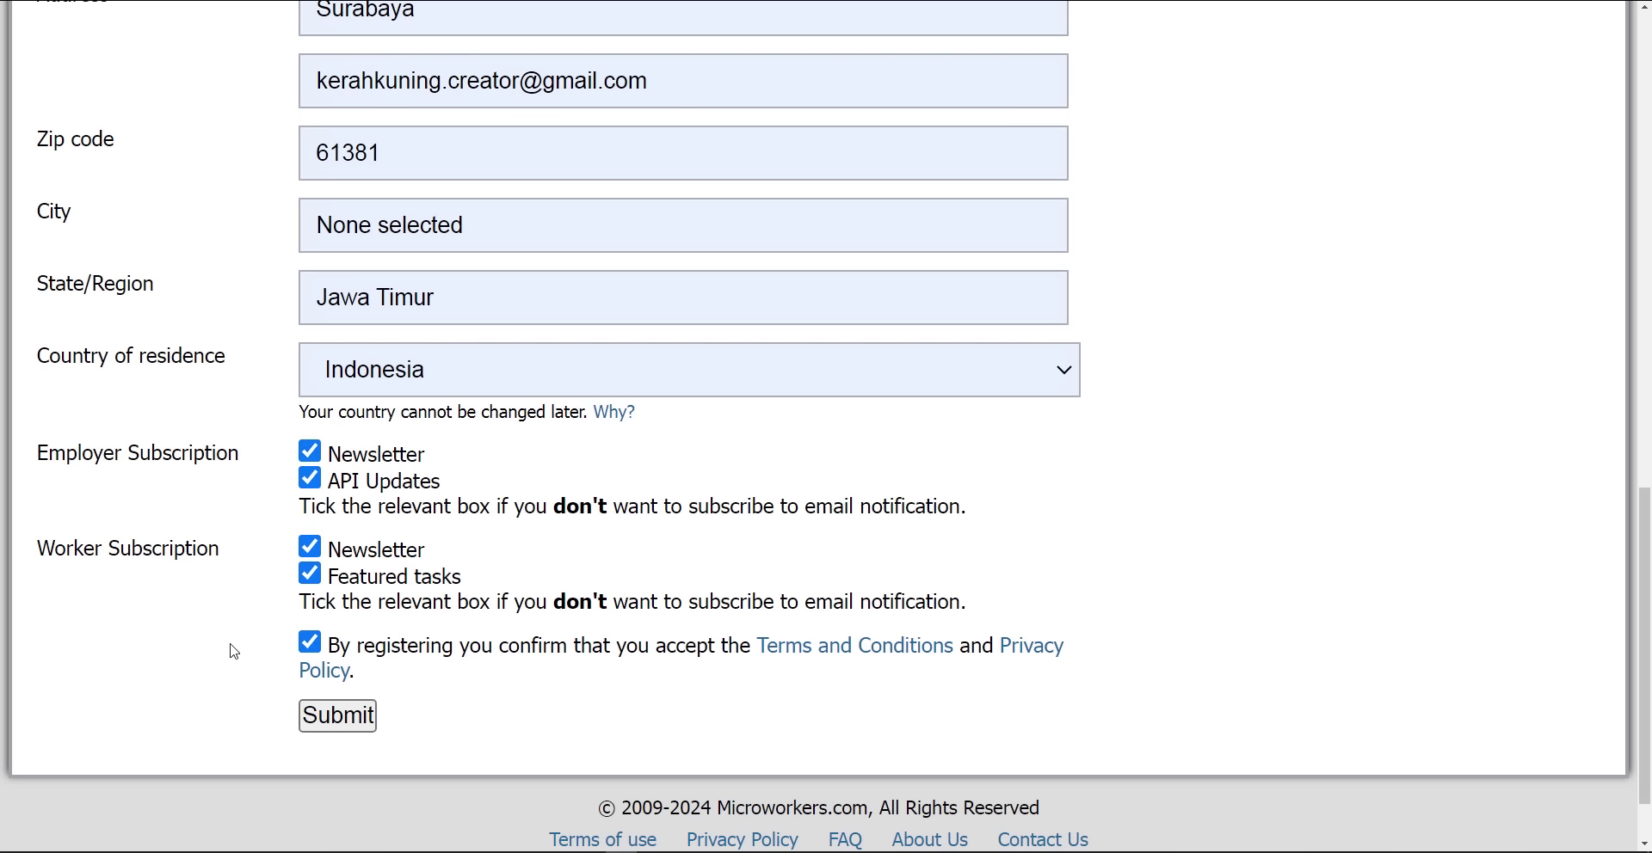
Submit the registration, zoom the page out, and go to the LOGIN page
left_click(353, 715)
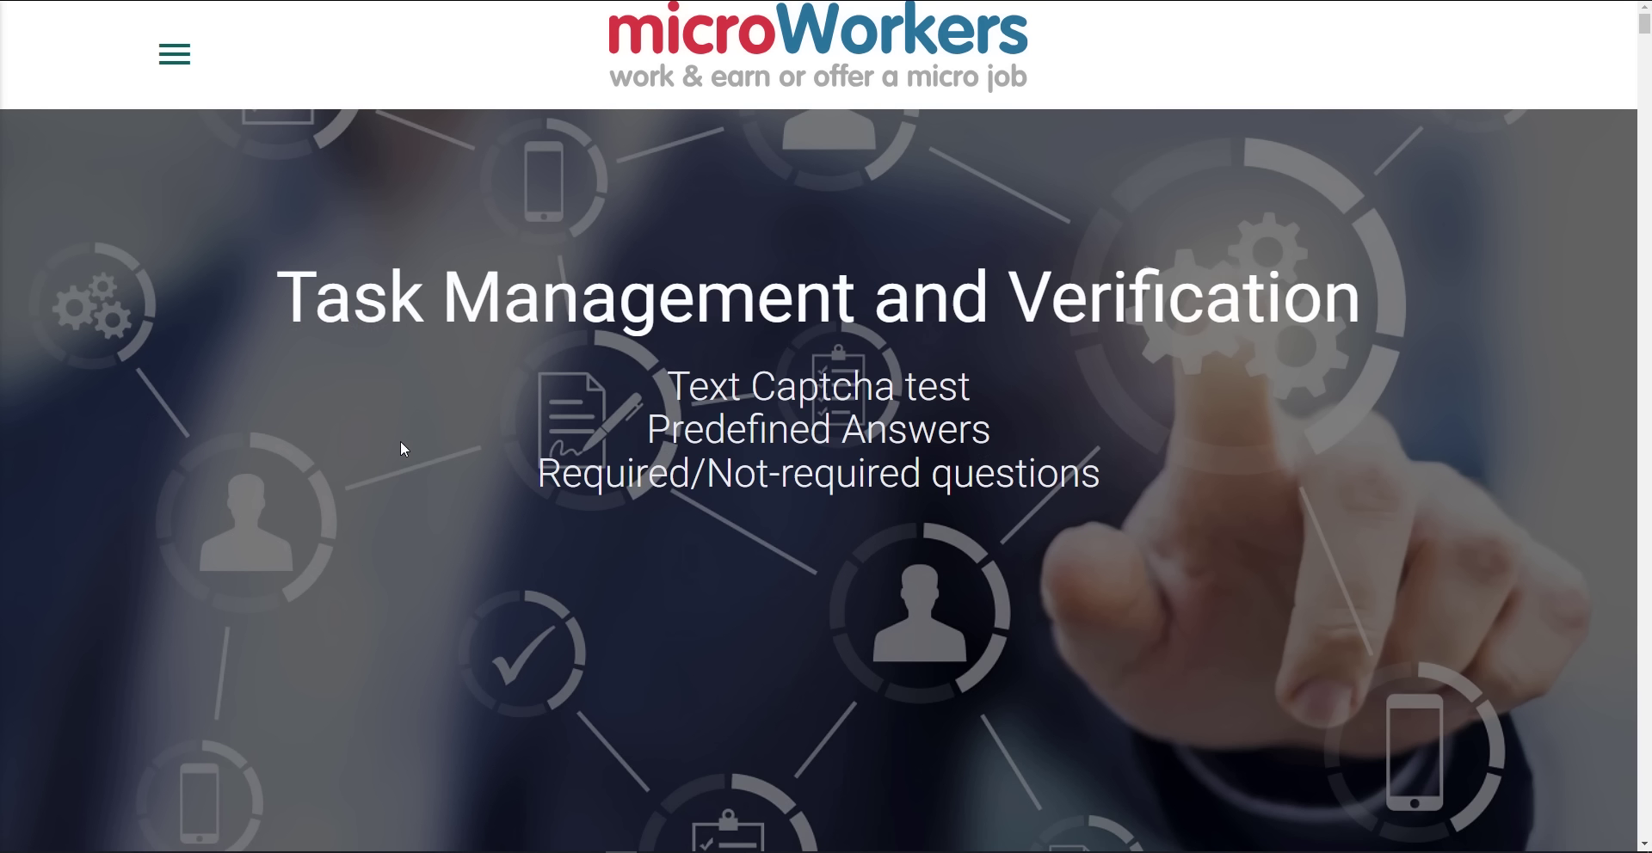
scroll(403, 449, "down", 4)
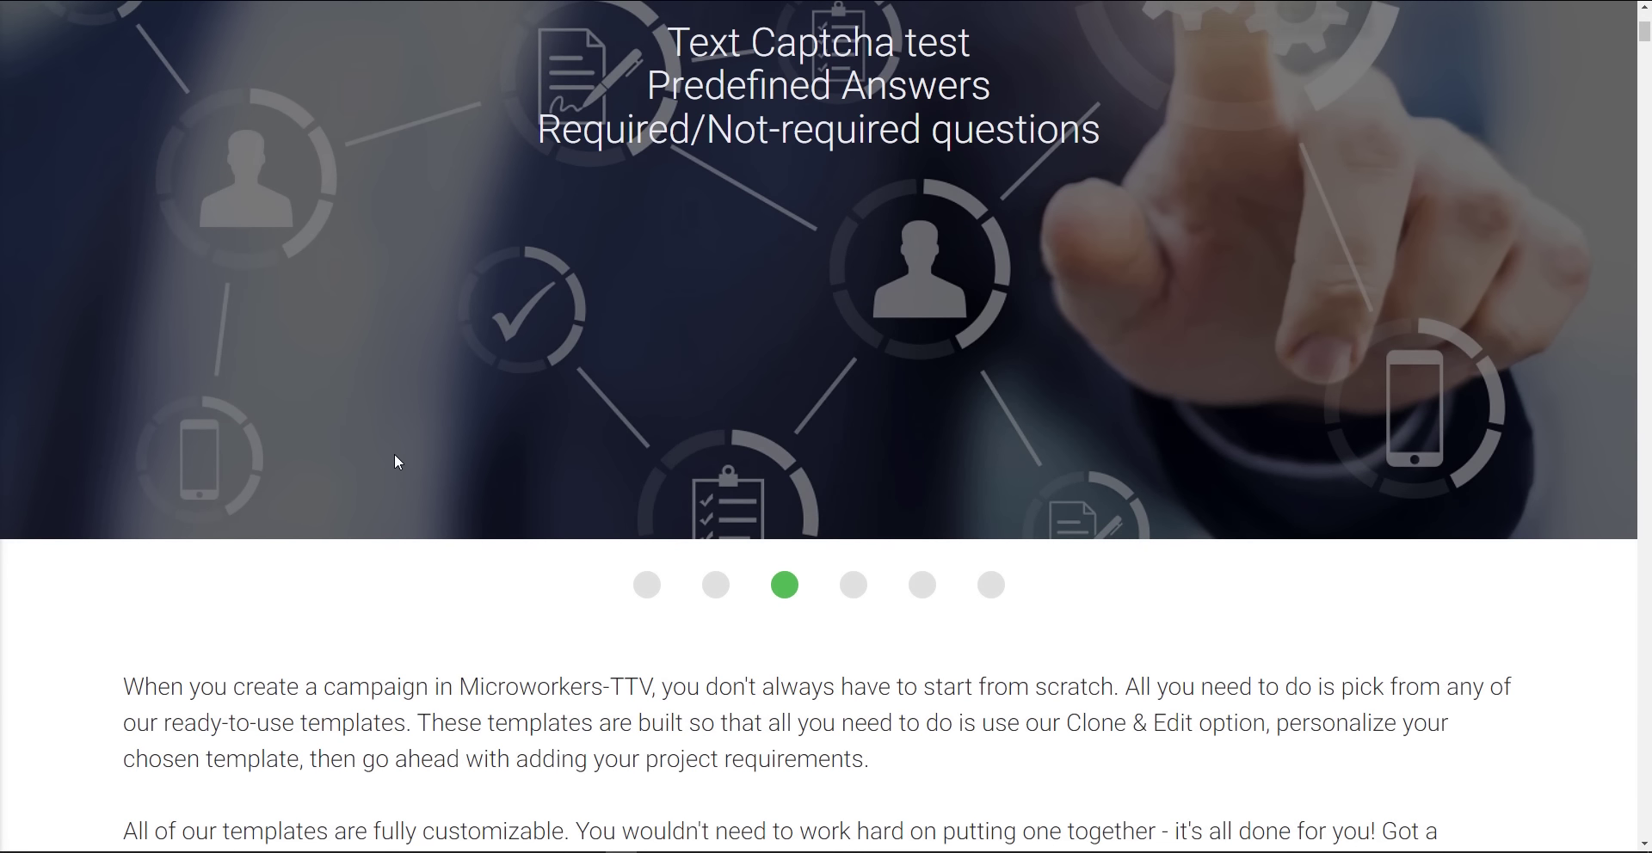
key("ctrl+minus")
scroll(413, 440, "up", 4)
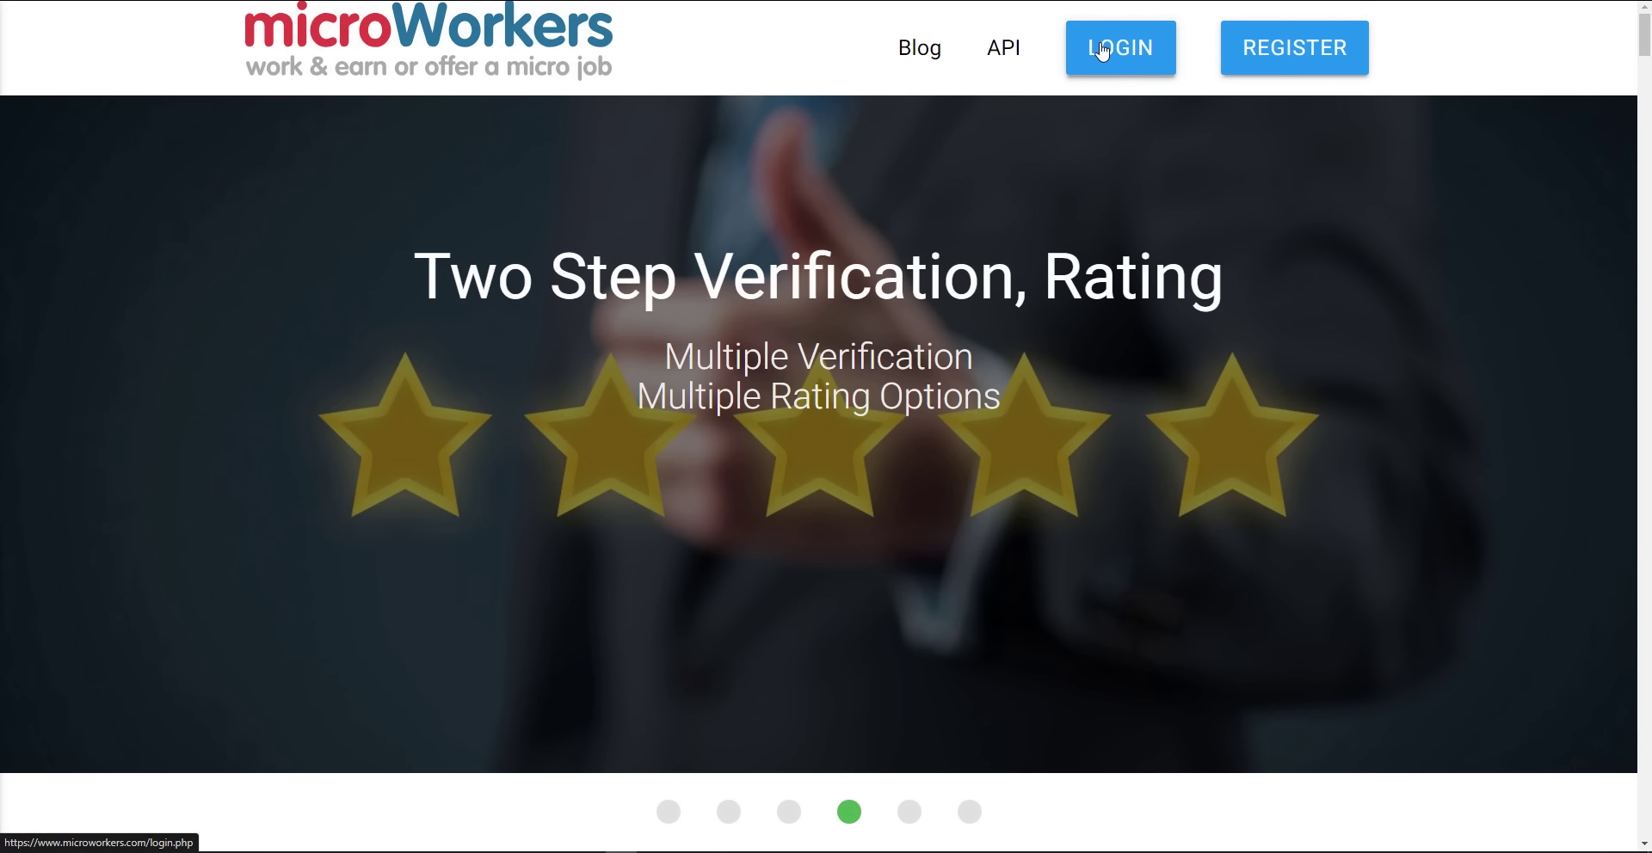
left_click(1102, 50)
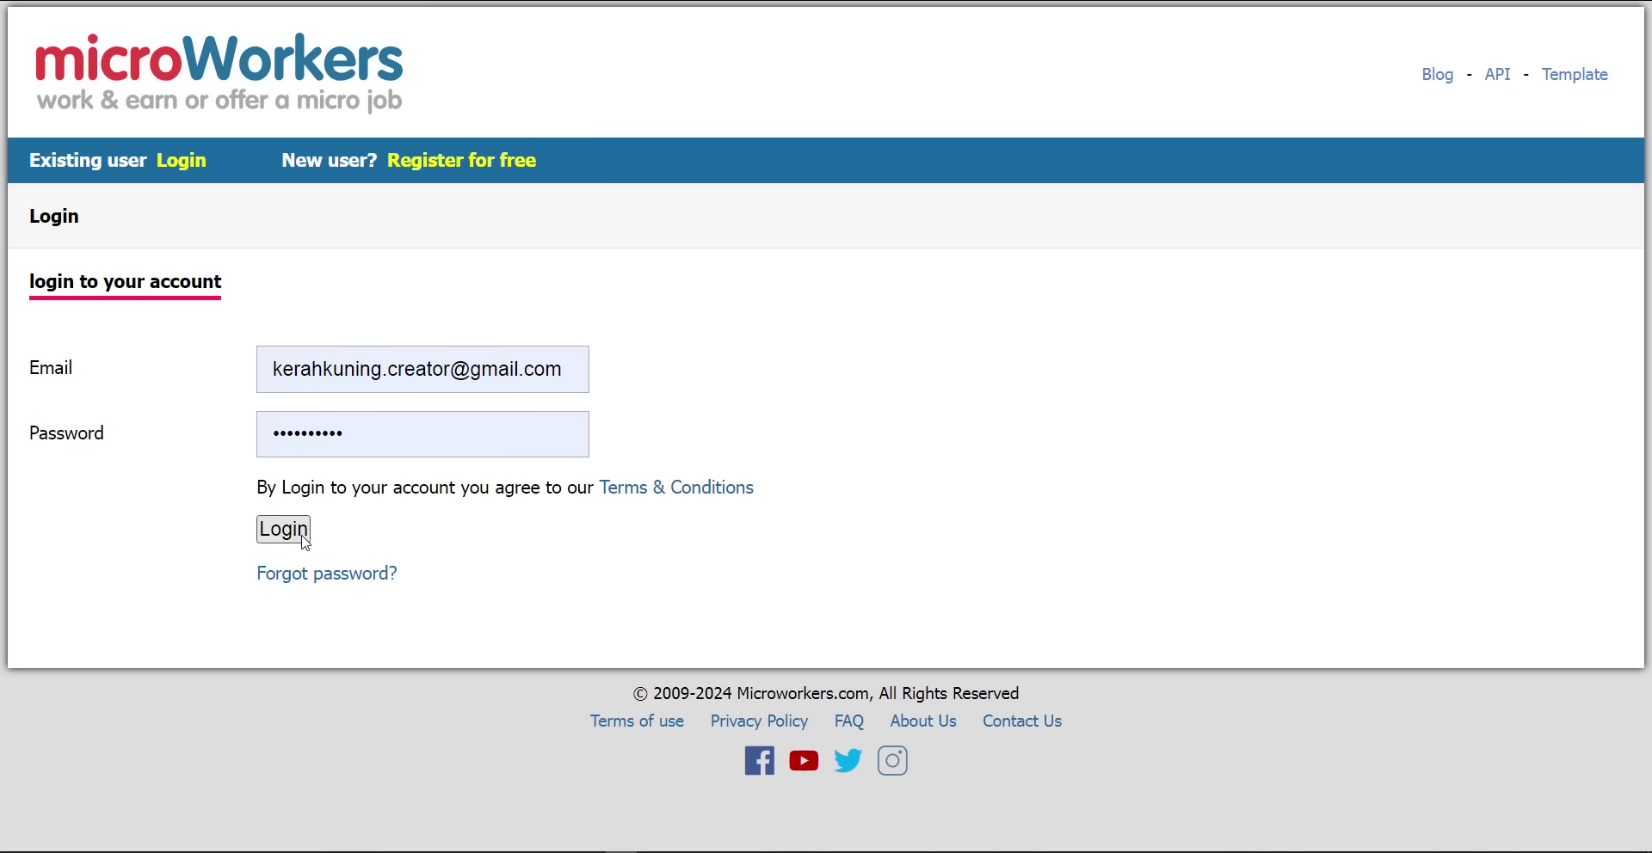
Log in with the prefilled credentials and scroll through the 54 available jobs
left_click(284, 530)
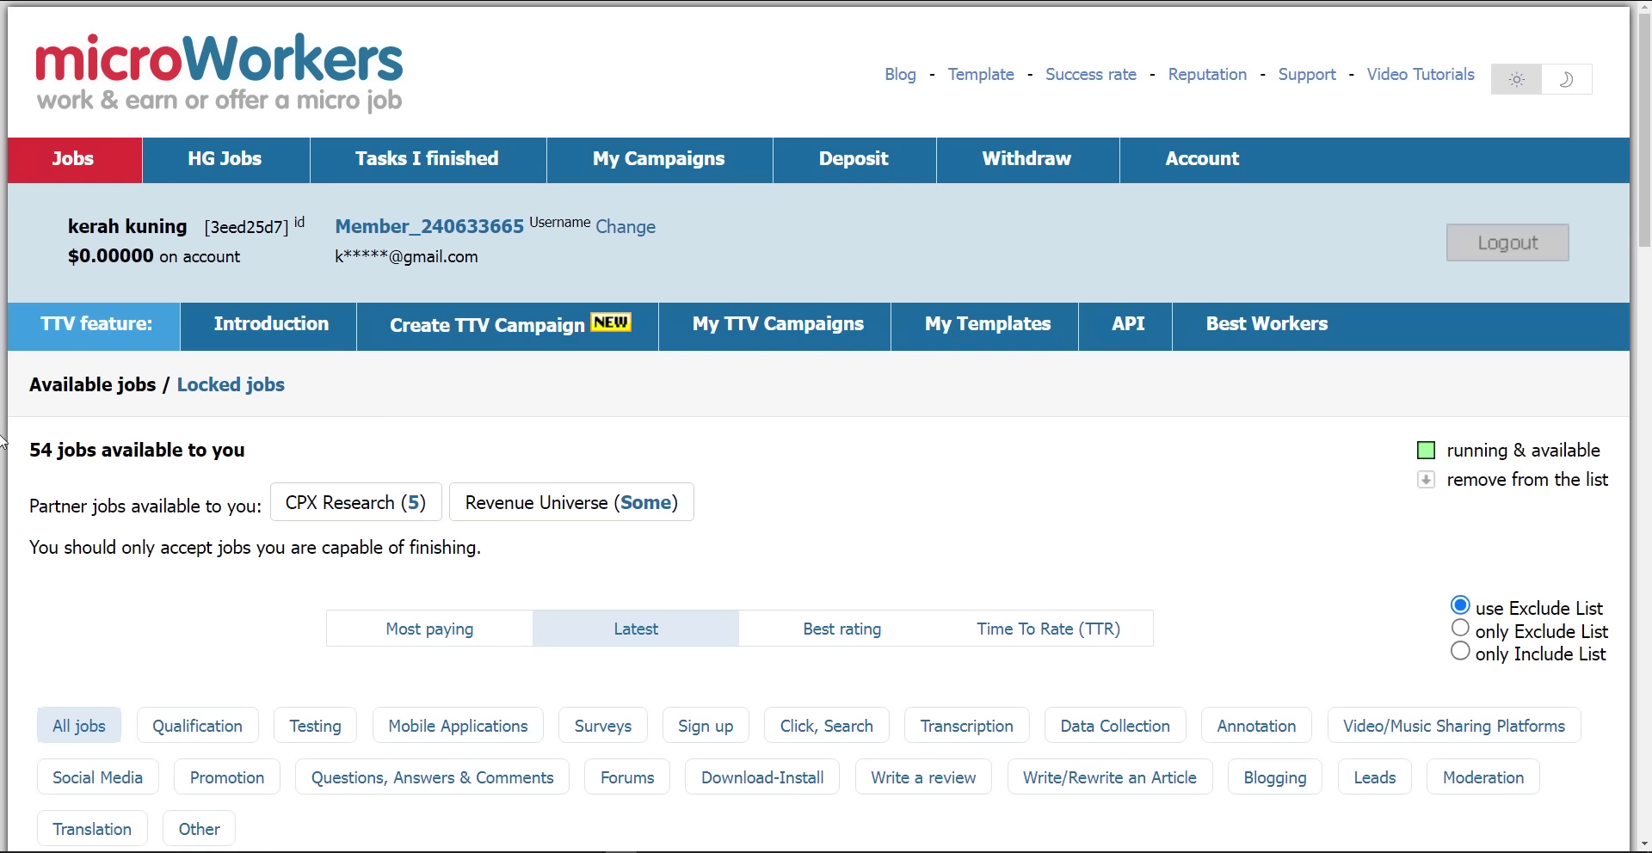
scroll(785, 499, "down", 3)
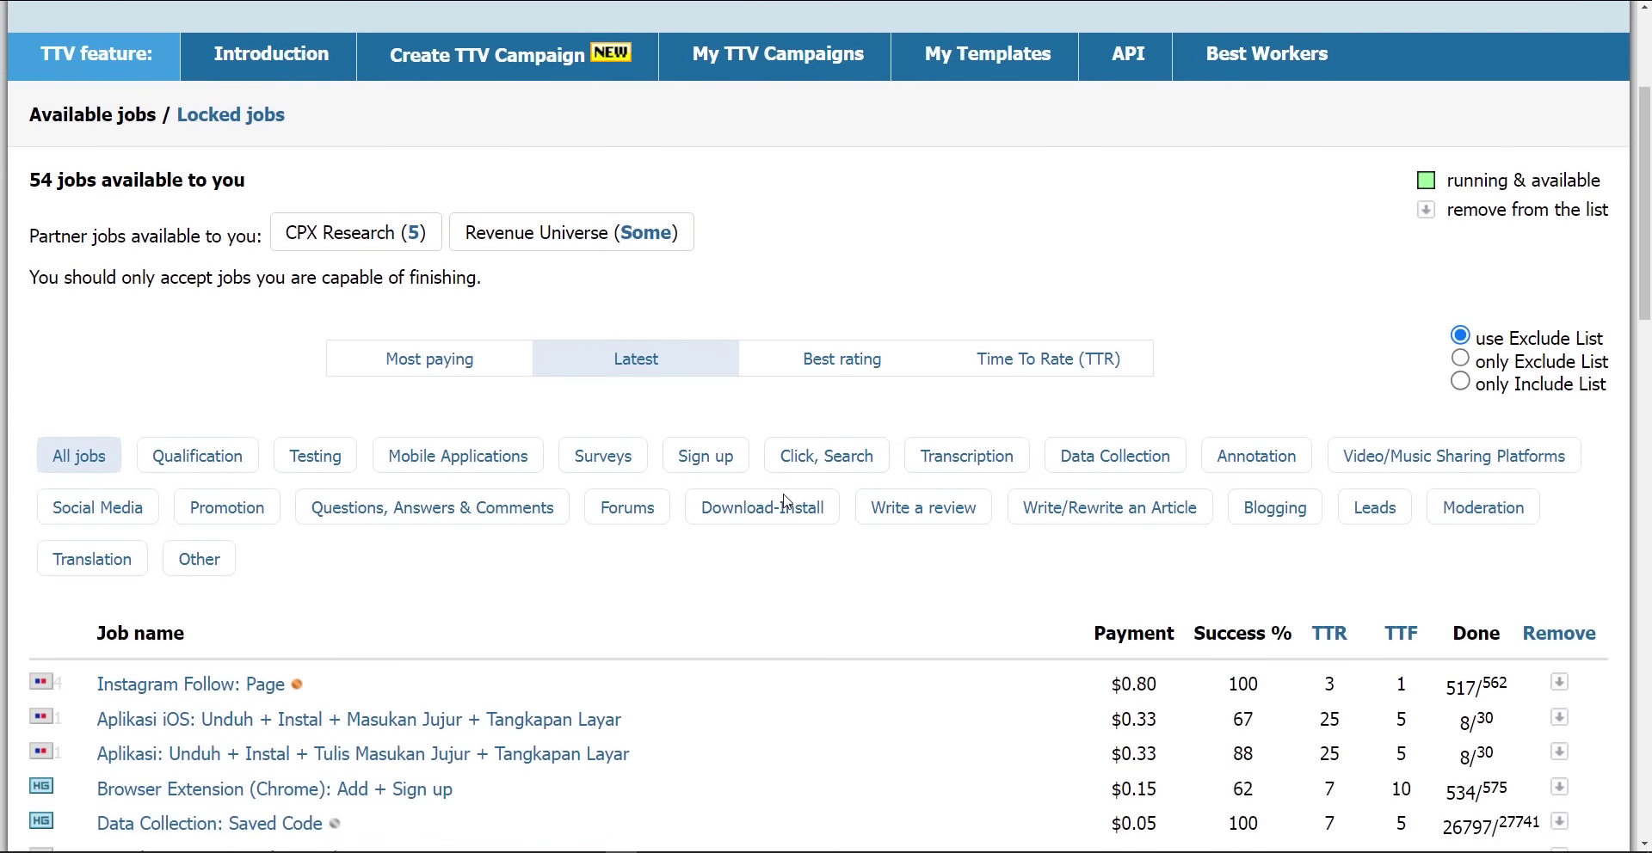
scroll(785, 498, "down", 2)
scroll(782, 504, "up", 4)
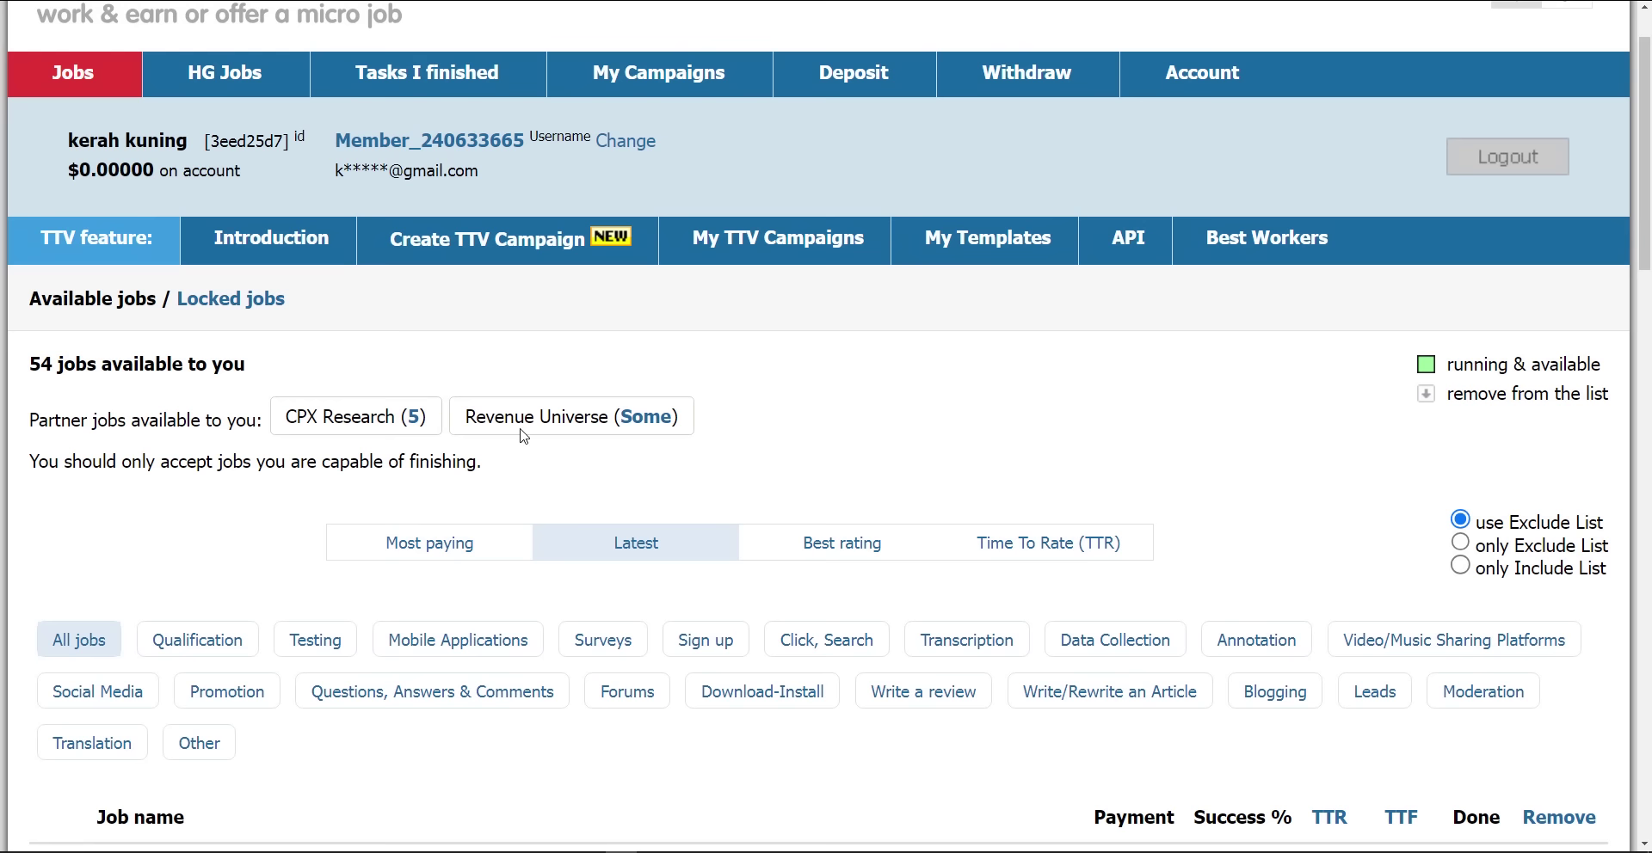
scroll(520, 435, "up", 1)
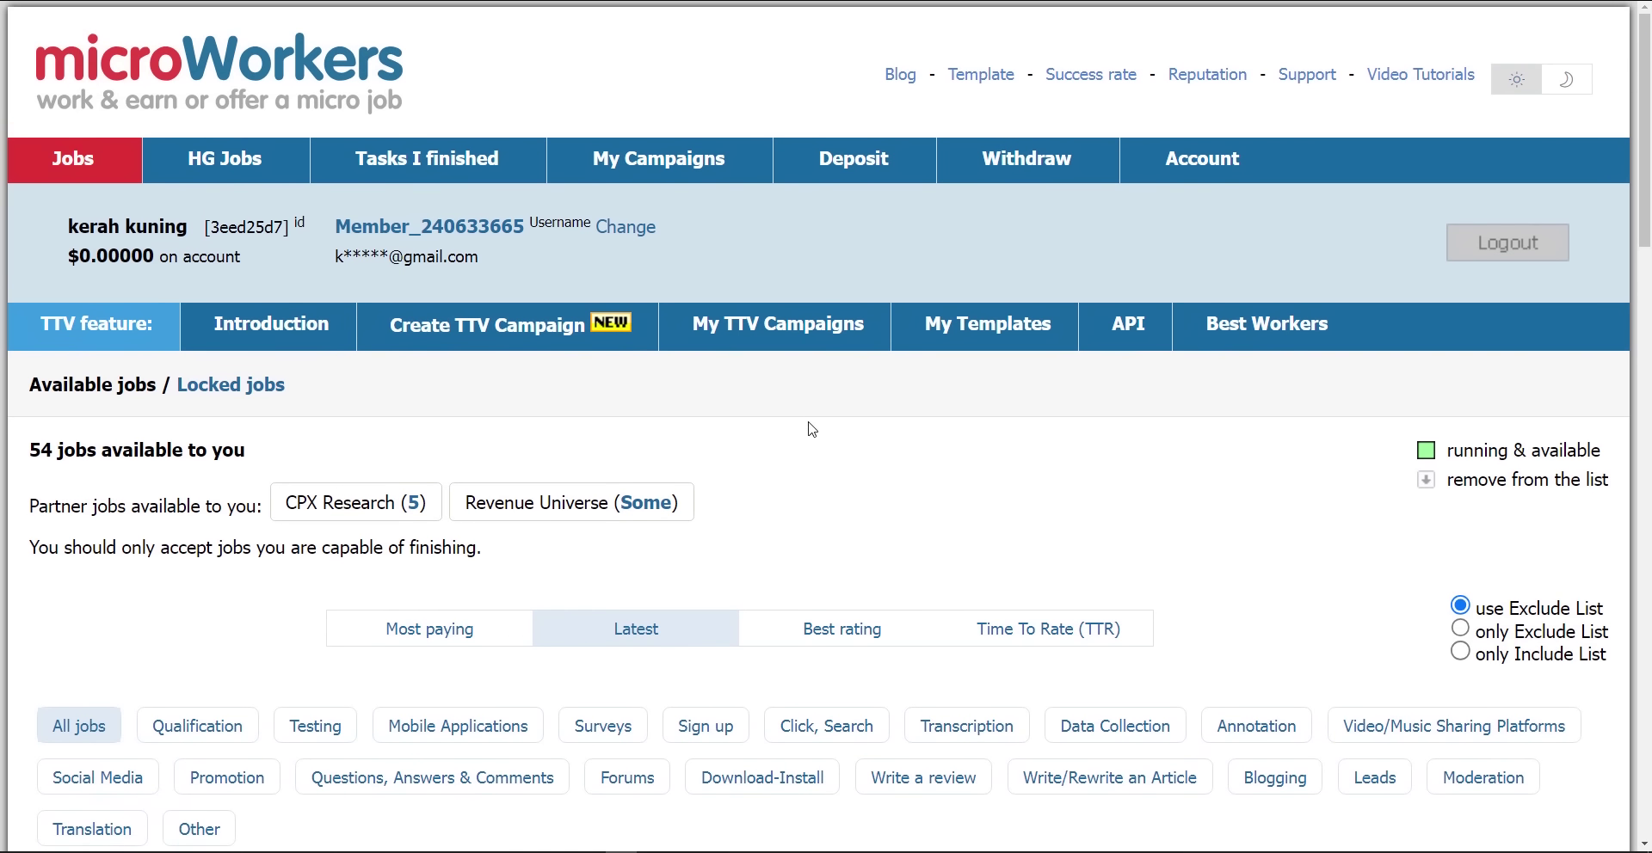
Adjust the zoom from 150% to 175% and reload the Available jobs page with F5
key("ctrl+minus")
scroll(482, 388, "down", 5)
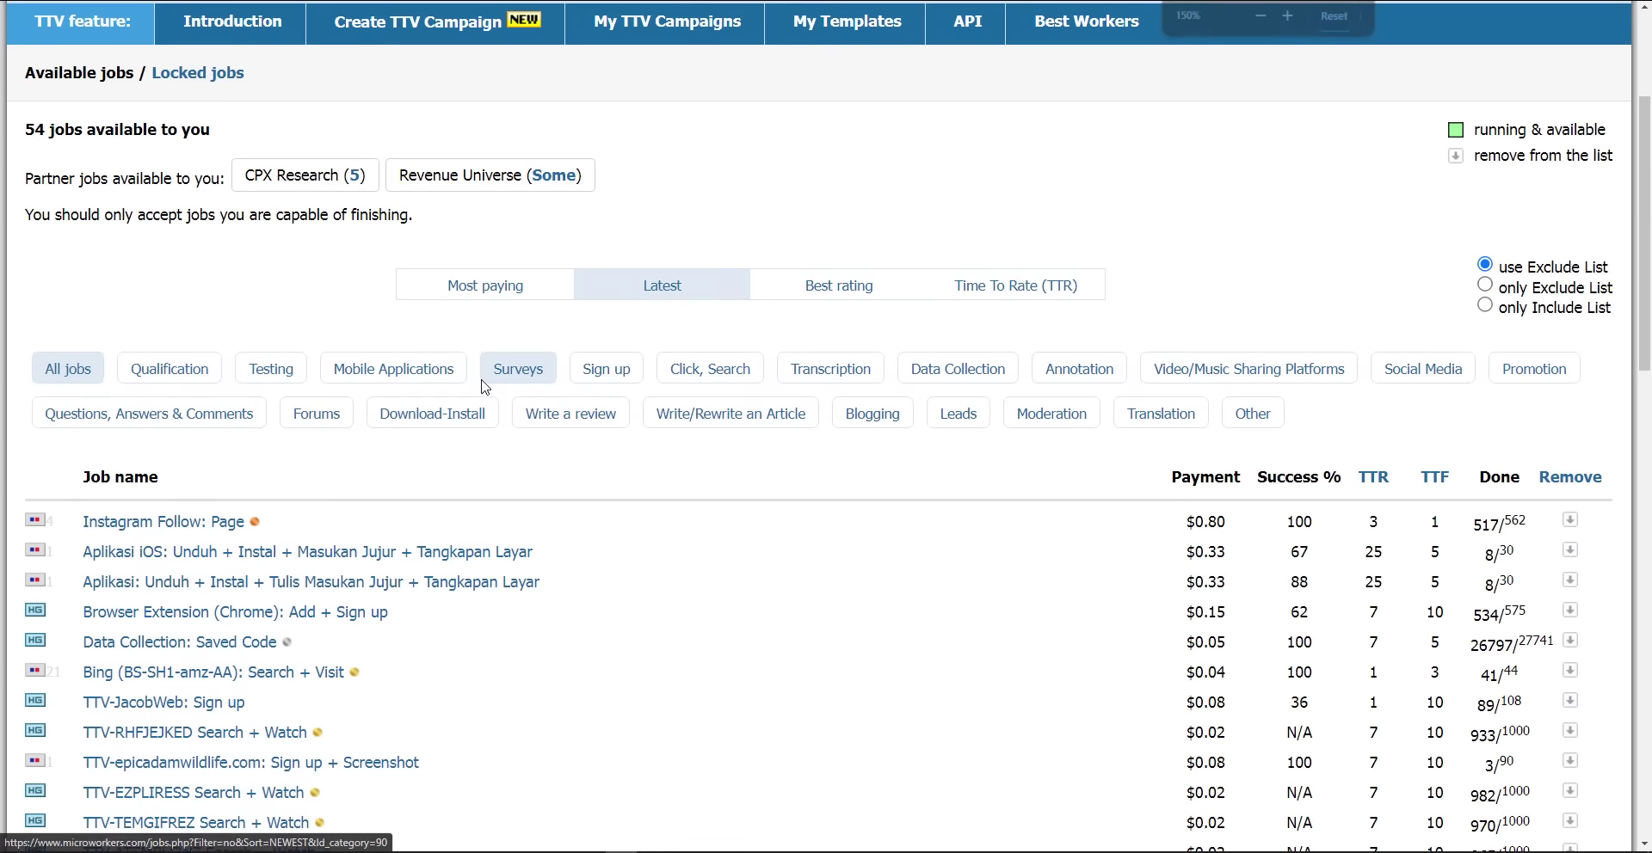
scroll(611, 404, "up", 5)
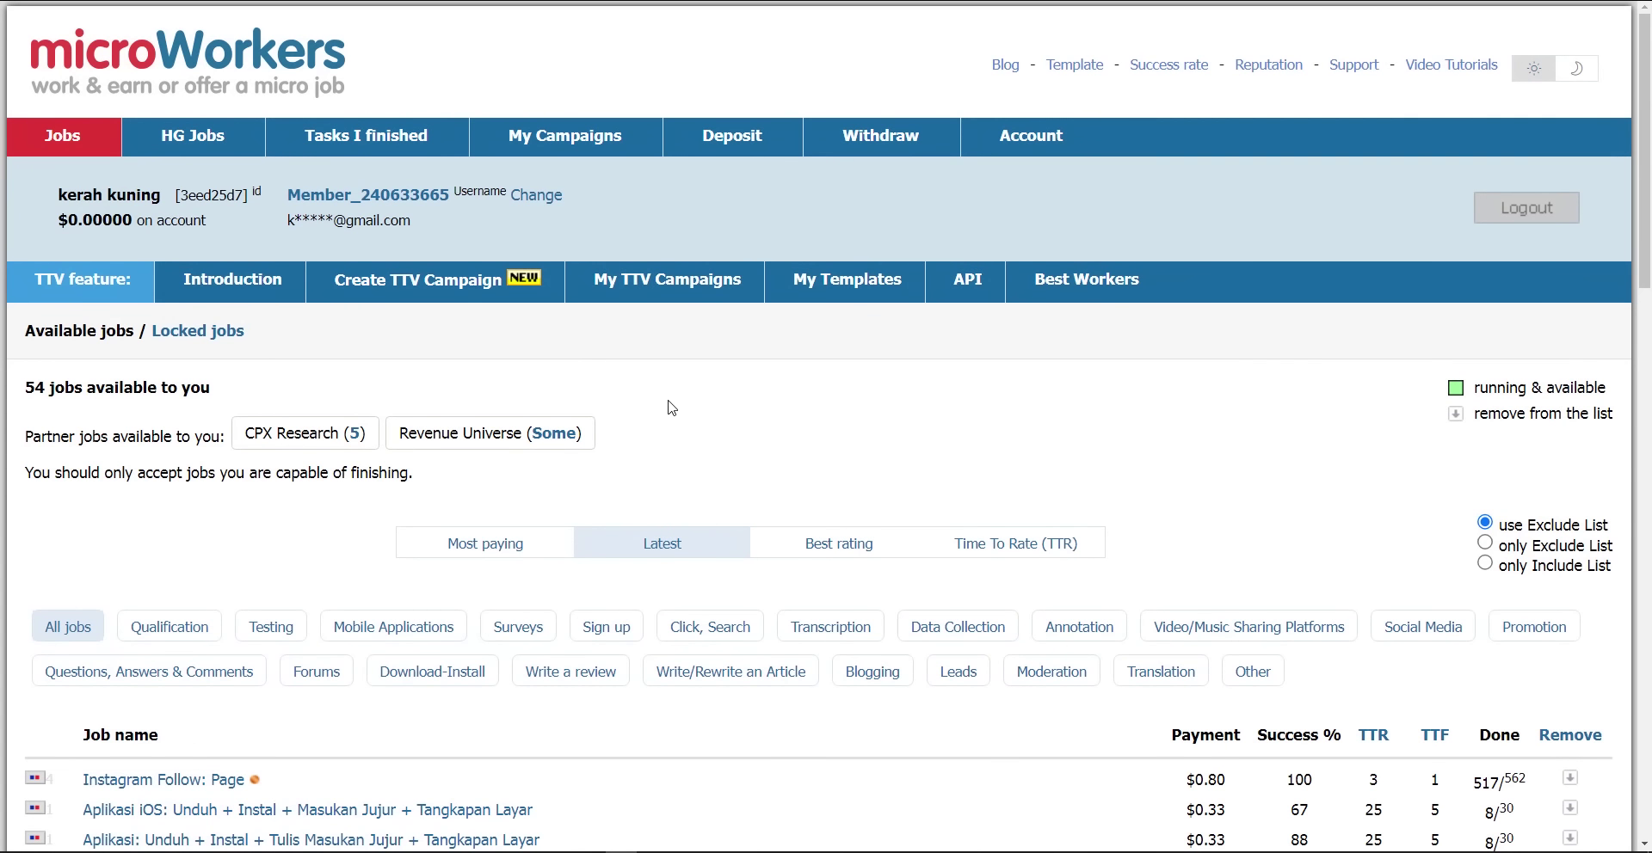
key("ctrl+plus")
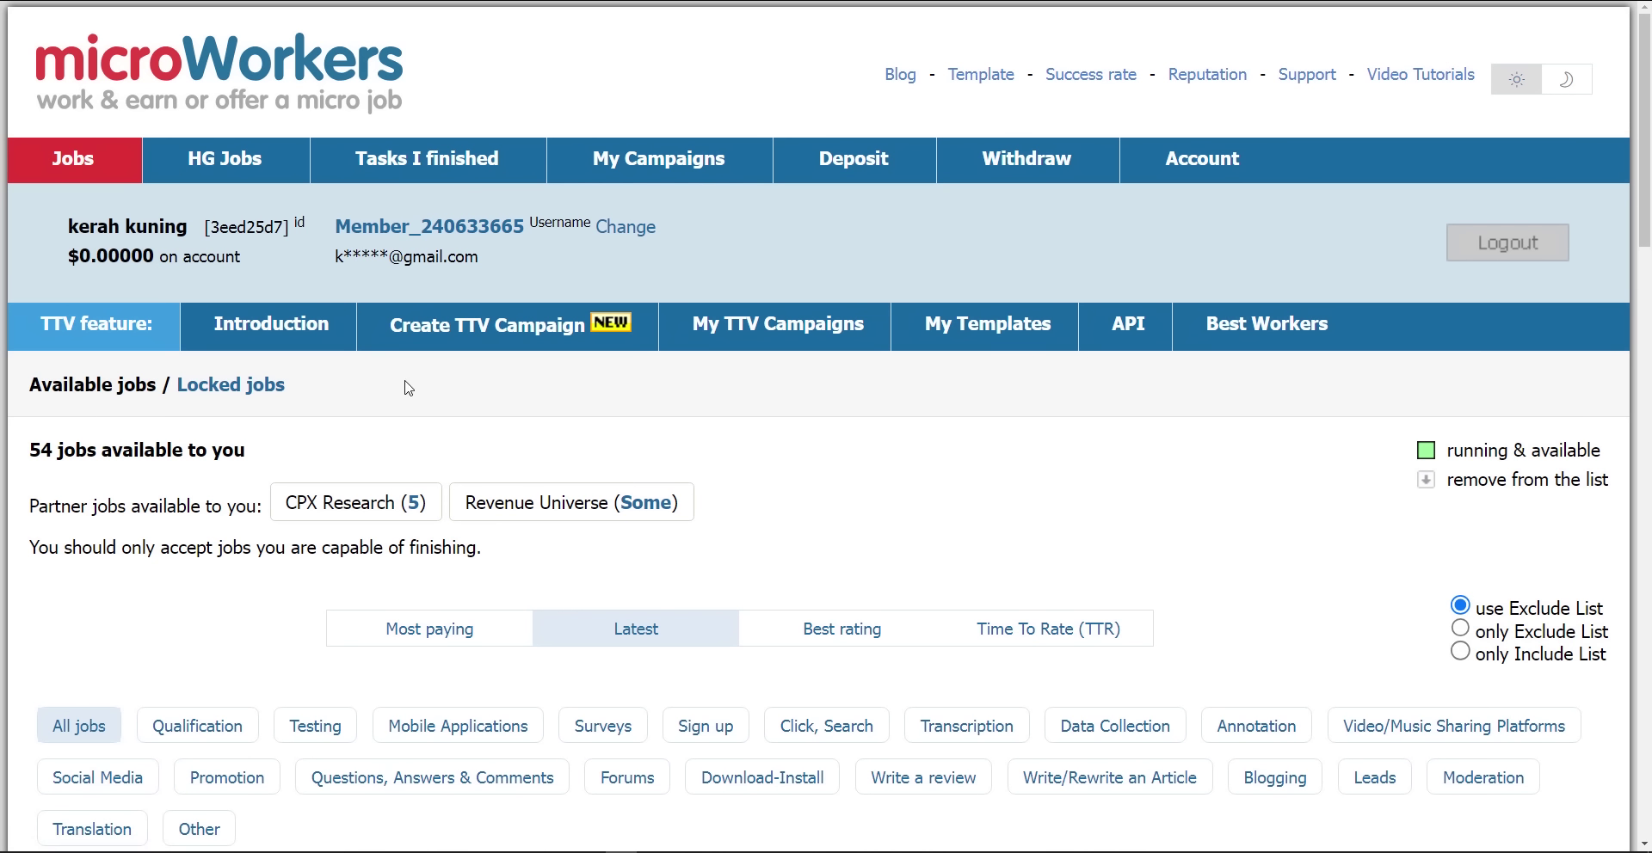
scroll(279, 481, "down", 2)
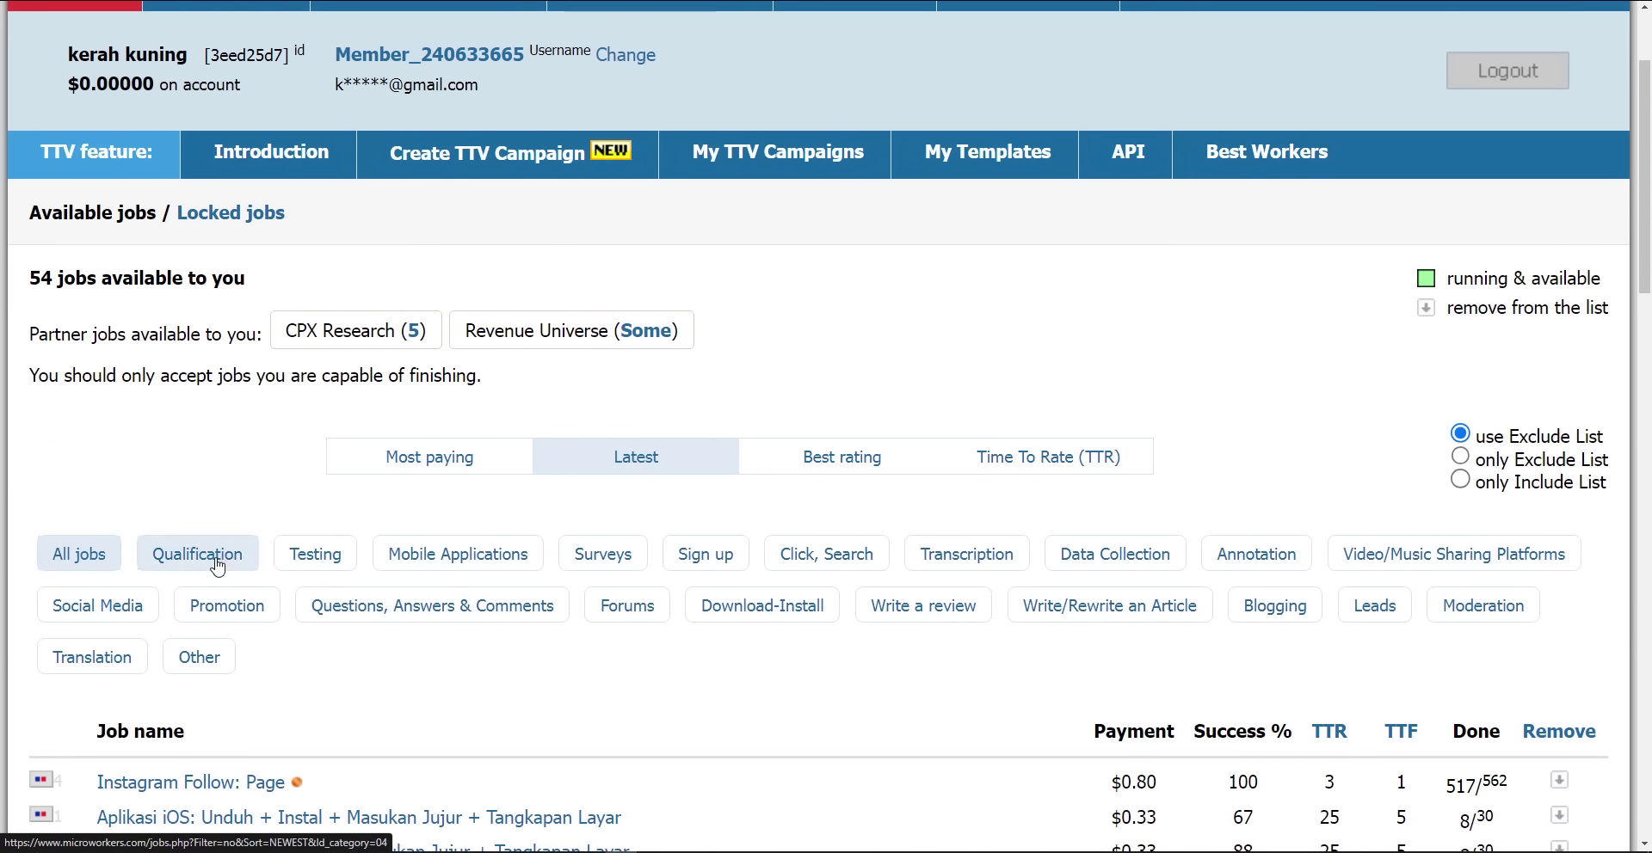
scroll(215, 563, "up", 2)
scroll(218, 564, "down", 3)
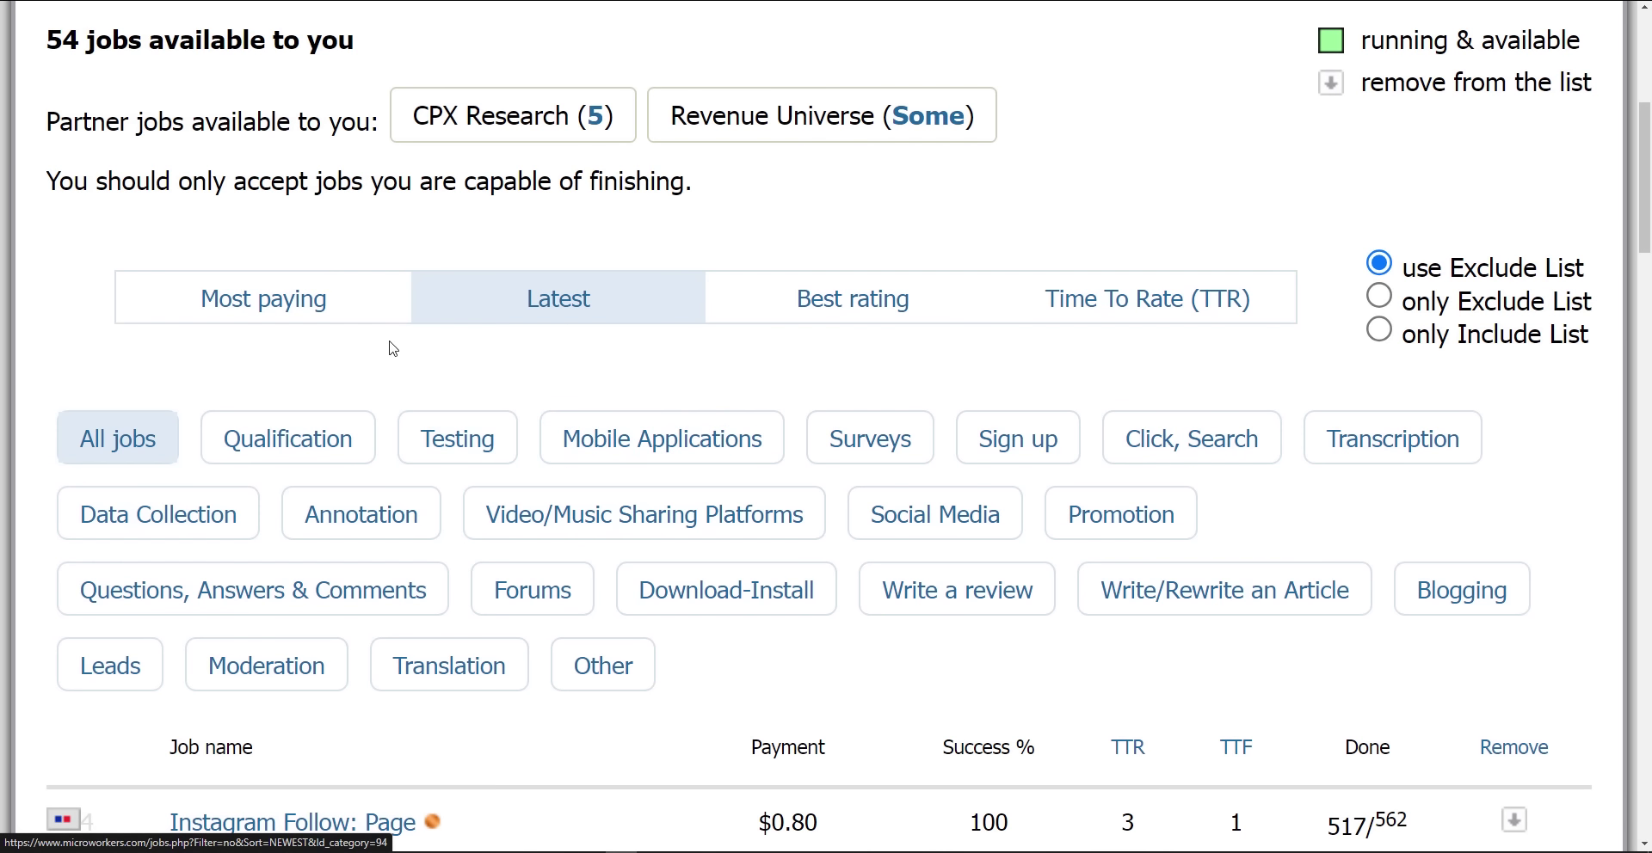
key("F5")
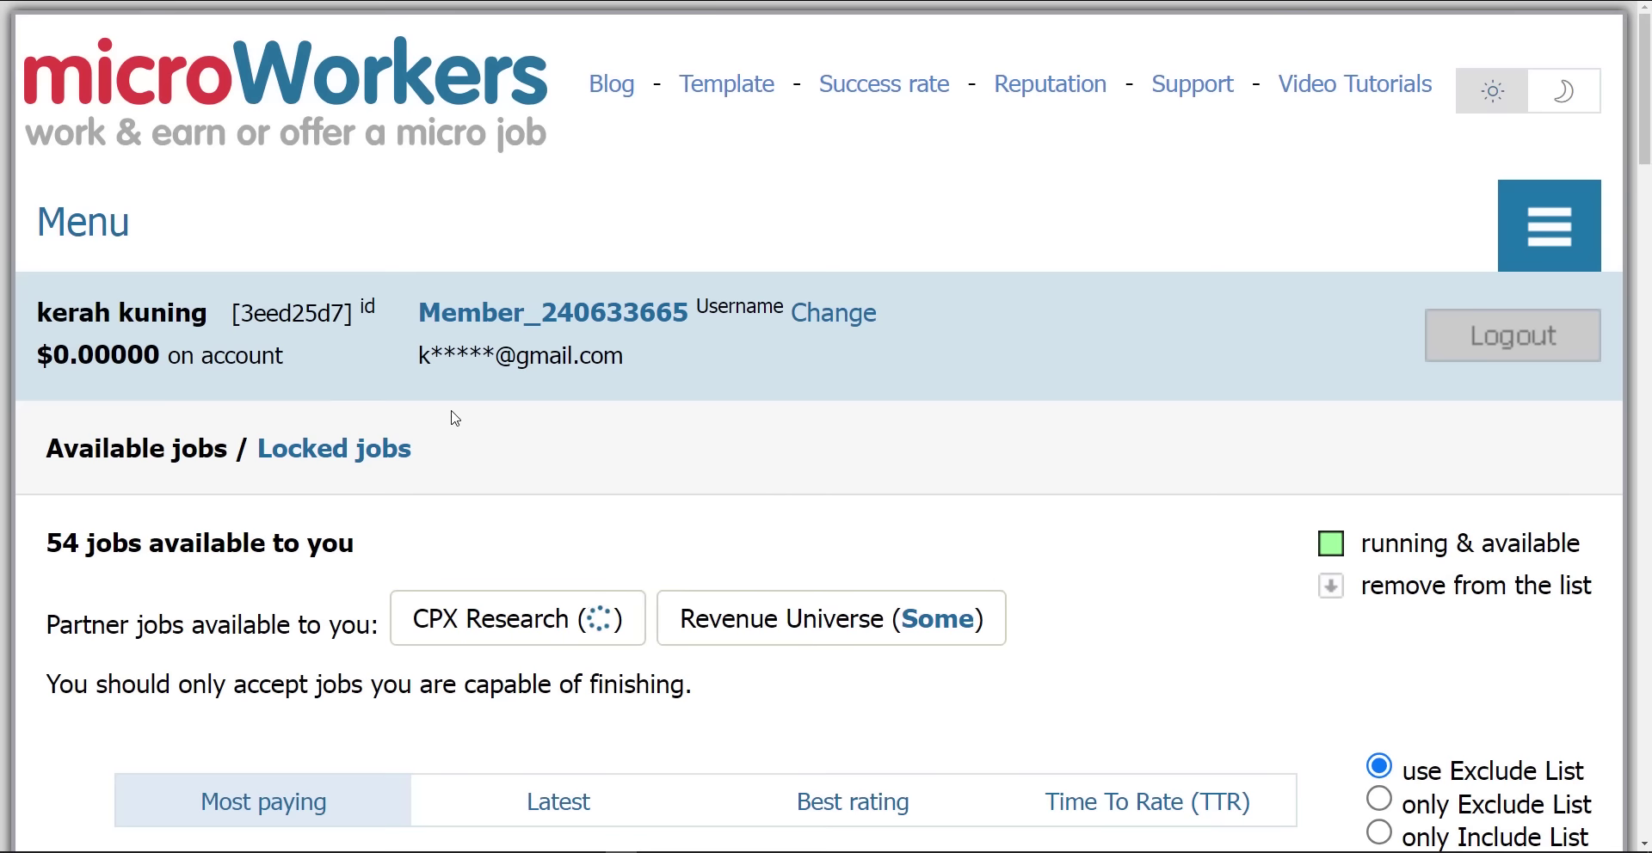